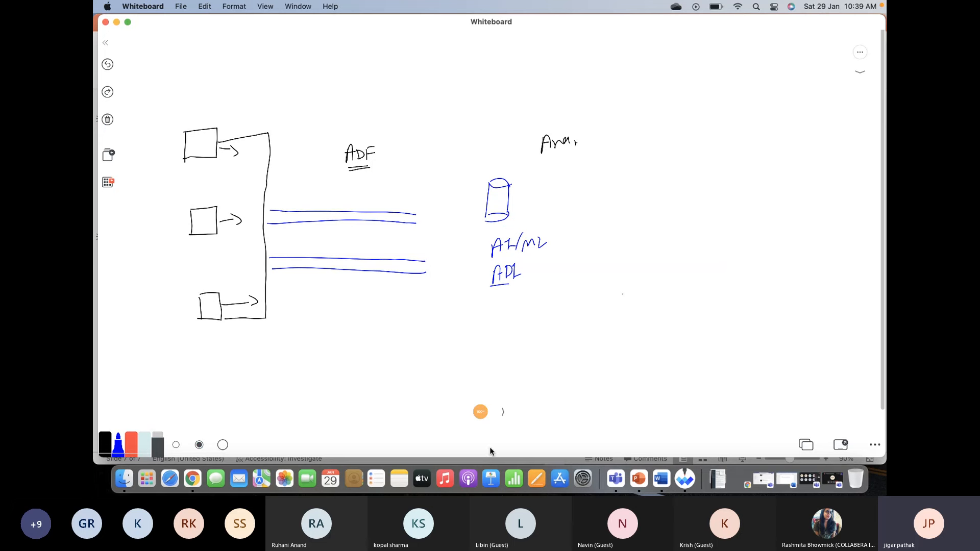
# - Add a new whiteboard page and draw a wide blue rectangle across its lower middle
pyautogui.click(502, 411)
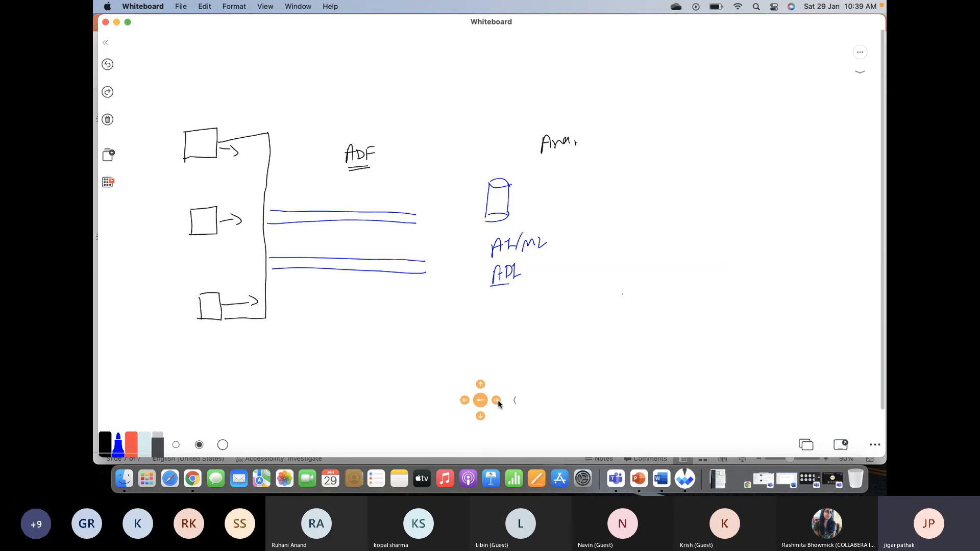
pyautogui.click(109, 155)
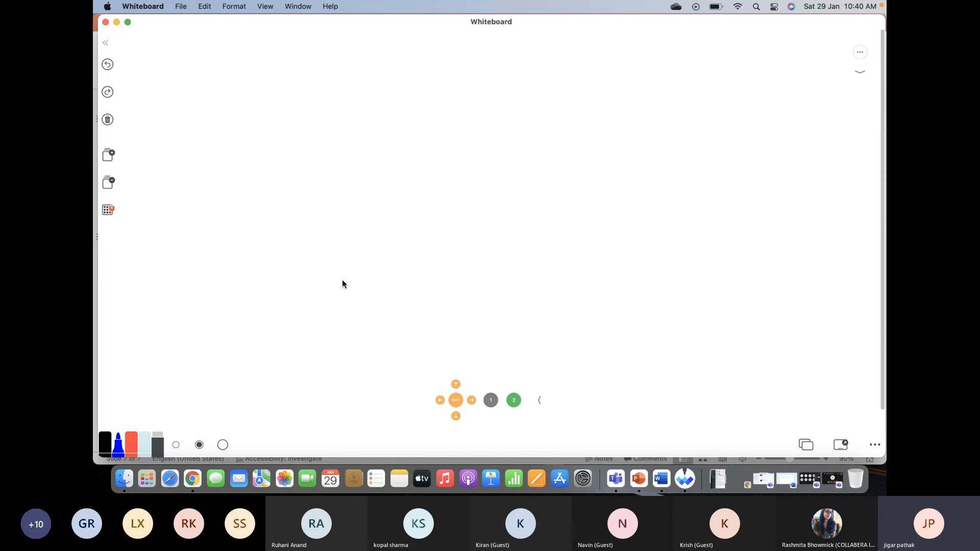
pyautogui.moveTo(306, 281); pyautogui.dragTo(310, 353)
pyautogui.moveTo(388, 277)
pyautogui.mouseDown()
pyautogui.moveTo(596, 293)
pyautogui.moveTo(585, 332)
pyautogui.mouseUp()
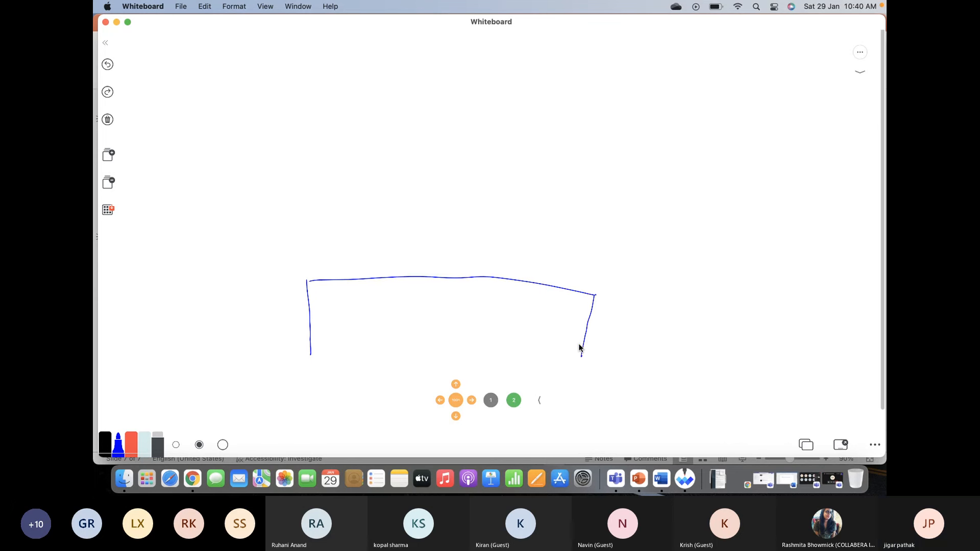
pyautogui.moveTo(324, 354); pyautogui.dragTo(586, 354)
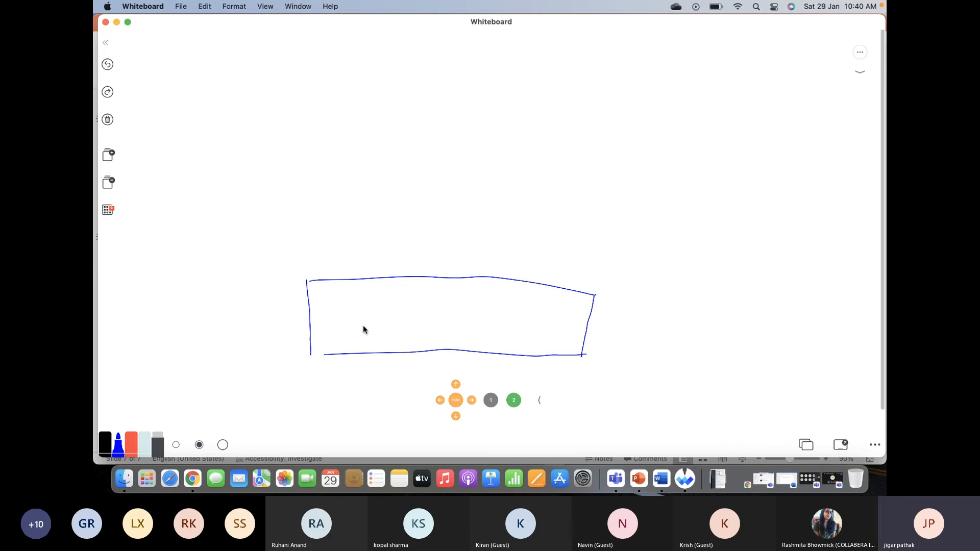
pyautogui.moveTo(372, 325)
pyautogui.mouseDown()
pyautogui.moveTo(373, 335)
pyautogui.moveTo(392, 328)
pyautogui.mouseUp()
pyautogui.click(108, 64)
pyautogui.click(108, 64)
pyautogui.click(108, 64)
pyautogui.click(108, 65)
pyautogui.click(108, 69)
# - Write the abbreviated labels for Bronze, Silver and Gold inside the blue rectangle and link them in sequence with curved arrows
pyautogui.moveTo(371, 327)
pyautogui.mouseDown()
pyautogui.moveTo(373, 338)
pyautogui.moveTo(451, 323)
pyautogui.moveTo(472, 331)
pyautogui.mouseUp()
pyautogui.moveTo(474, 324); pyautogui.dragTo(479, 325)
pyautogui.moveTo(528, 318); pyautogui.dragTo(544, 320)
pyautogui.click(560, 322)
pyautogui.moveTo(390, 321)
pyautogui.mouseDown()
pyautogui.moveTo(396, 284)
pyautogui.moveTo(410, 278)
pyautogui.moveTo(442, 295)
pyautogui.moveTo(448, 315)
pyautogui.moveTo(510, 287)
pyautogui.moveTo(529, 316)
pyautogui.moveTo(536, 304)
pyautogui.mouseUp()
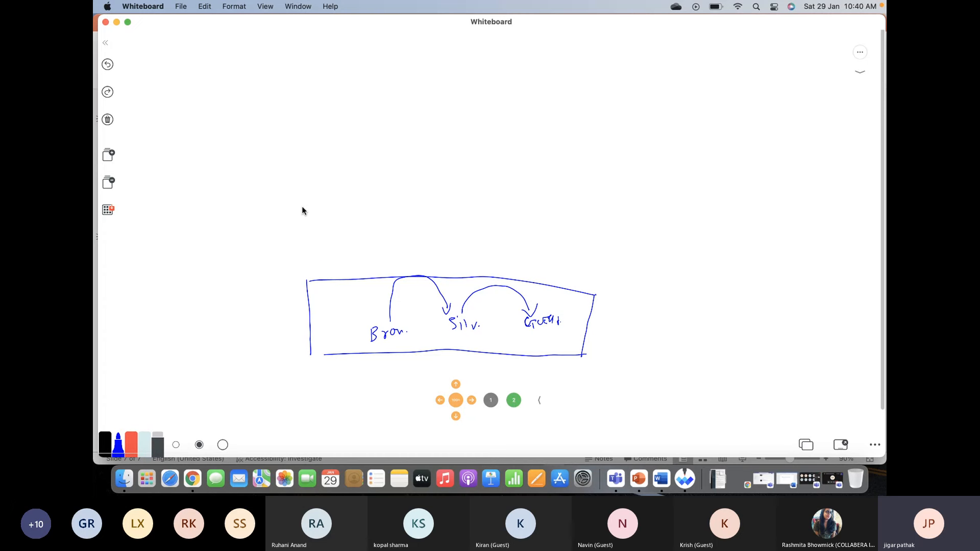
# - Write ADF above the existing rectangle and draw a second wide blue rectangle beside that label
pyautogui.moveTo(304, 231); pyautogui.dragTo(313, 222)
pyautogui.moveTo(316, 215)
pyautogui.mouseDown()
pyautogui.moveTo(316, 231)
pyautogui.moveTo(325, 226)
pyautogui.mouseUp()
pyautogui.moveTo(325, 212); pyautogui.dragTo(332, 209)
pyautogui.moveTo(326, 220)
pyautogui.mouseDown()
pyautogui.moveTo(342, 215)
pyautogui.moveTo(345, 266)
pyautogui.mouseUp()
pyautogui.moveTo(343, 196)
pyautogui.mouseDown()
pyautogui.moveTo(427, 186)
pyautogui.moveTo(575, 203)
pyautogui.moveTo(570, 256)
pyautogui.mouseUp()
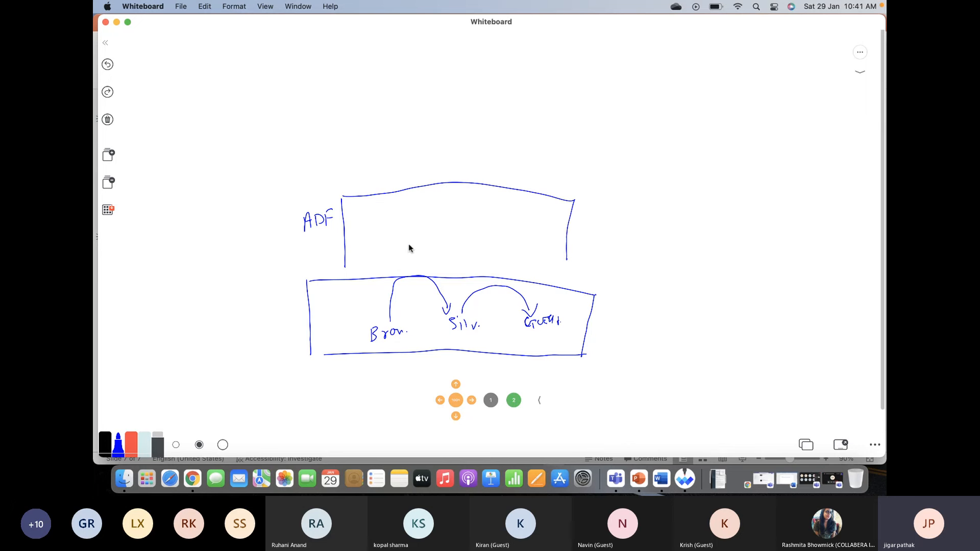
pyautogui.moveTo(345, 267)
pyautogui.mouseDown()
pyautogui.moveTo(443, 255)
pyautogui.moveTo(574, 262)
pyautogui.mouseUp()
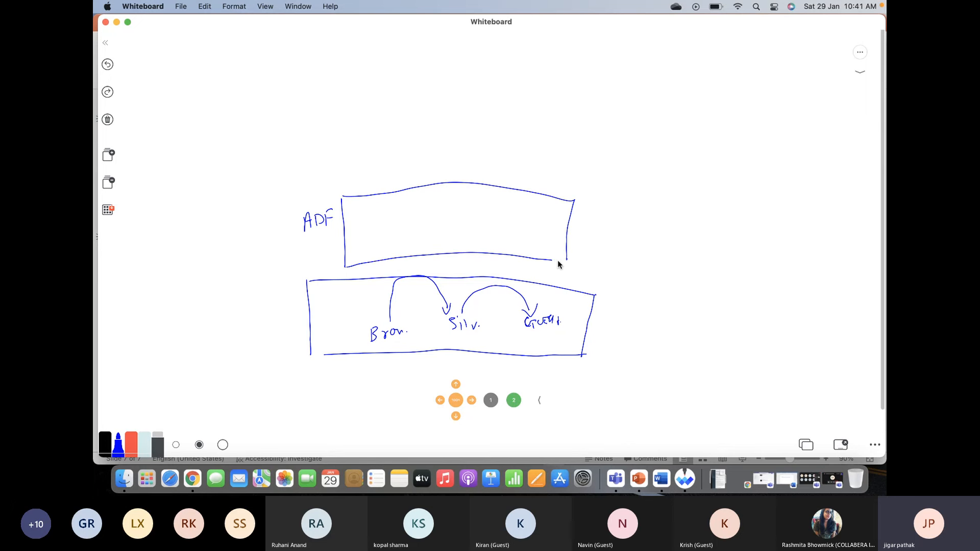
# - Draw three small red boxes in a row inside the ADF rectangle and mark short lines beneath them
pyautogui.click(131, 443)
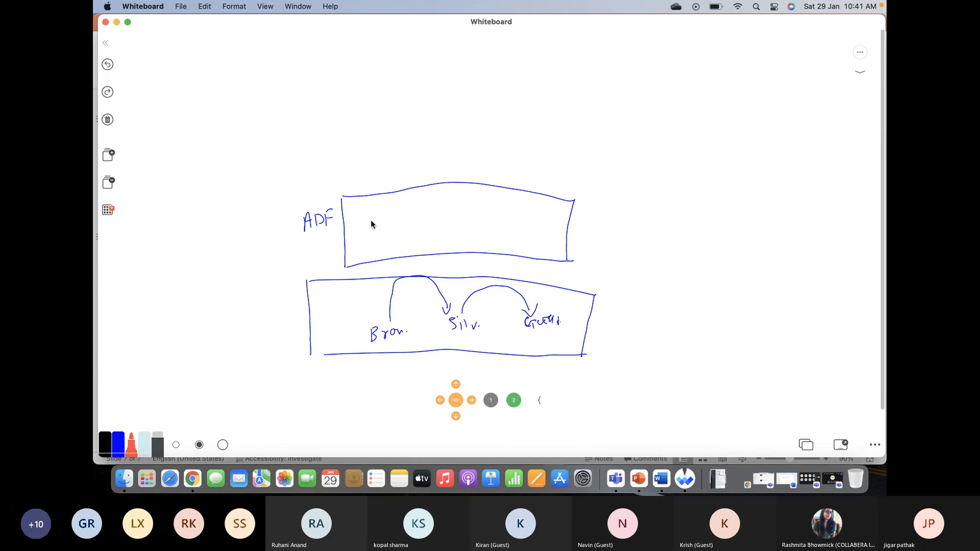
pyautogui.moveTo(372, 231)
pyautogui.mouseDown()
pyautogui.moveTo(372, 219)
pyautogui.moveTo(395, 232)
pyautogui.moveTo(374, 234)
pyautogui.mouseUp()
pyautogui.moveTo(451, 226)
pyautogui.mouseDown()
pyautogui.moveTo(463, 204)
pyautogui.moveTo(452, 227)
pyautogui.mouseUp()
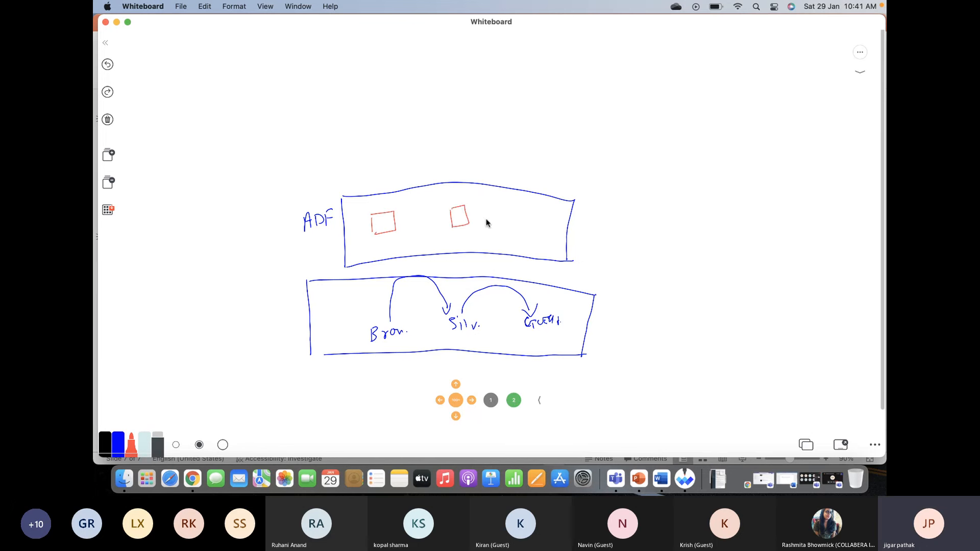
pyautogui.moveTo(517, 205)
pyautogui.mouseDown()
pyautogui.moveTo(516, 218)
pyautogui.moveTo(533, 220)
pyautogui.moveTo(518, 221)
pyautogui.mouseUp()
pyautogui.moveTo(383, 238); pyautogui.dragTo(396, 233)
pyautogui.moveTo(459, 232); pyautogui.dragTo(532, 223)
pyautogui.click(464, 236)
pyautogui.moveTo(519, 231); pyautogui.dragTo(534, 230)
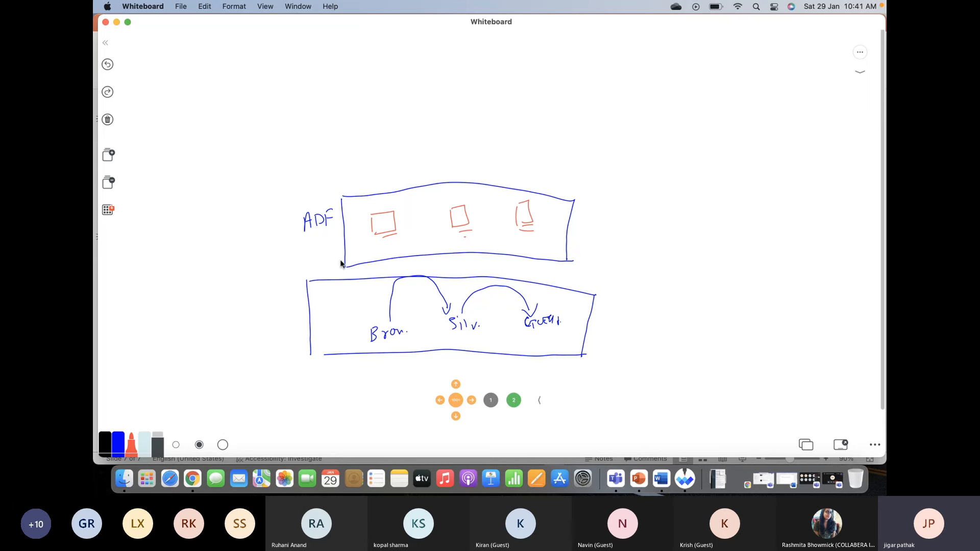
# - Underline ADF in red, label the lower rectangle ADL, and write ADB above the first red box
pyautogui.moveTo(312, 231)
pyautogui.mouseDown()
pyautogui.moveTo(328, 227)
pyautogui.moveTo(324, 234)
pyautogui.mouseUp()
pyautogui.moveTo(269, 335)
pyautogui.mouseDown()
pyautogui.moveTo(285, 314)
pyautogui.moveTo(291, 327)
pyautogui.moveTo(301, 313)
pyautogui.moveTo(297, 330)
pyautogui.mouseUp()
pyautogui.moveTo(377, 212)
pyautogui.mouseDown()
pyautogui.moveTo(403, 199)
pyautogui.moveTo(403, 207)
pyautogui.mouseUp()
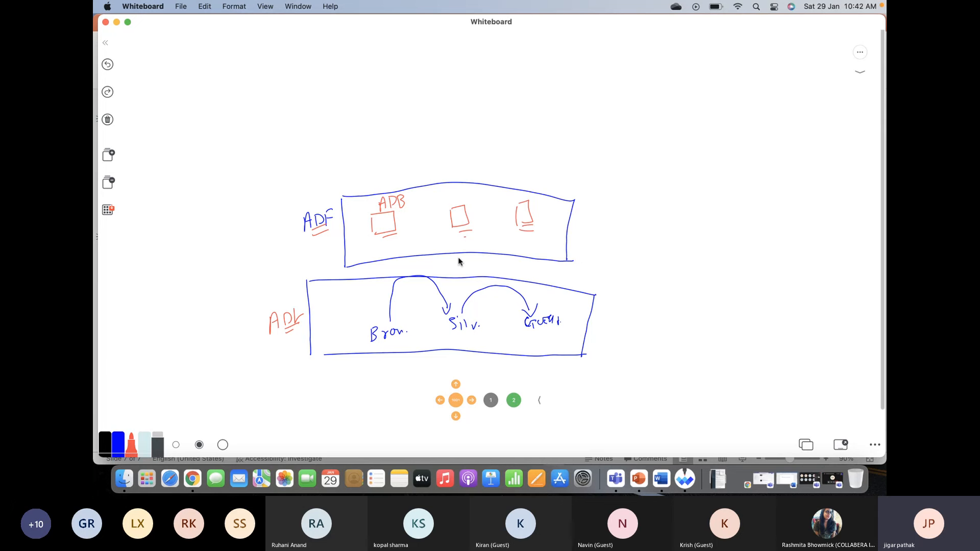
pyautogui.moveTo(455, 255); pyautogui.dragTo(463, 259)
# - Switch to Chrome and show the Microsoft Learn module on Azure Databricks production workloads with Azure Data Factory
pyautogui.press('super+Tab')
pyautogui.press('super+Tab')
pyautogui.press('super+Tab')
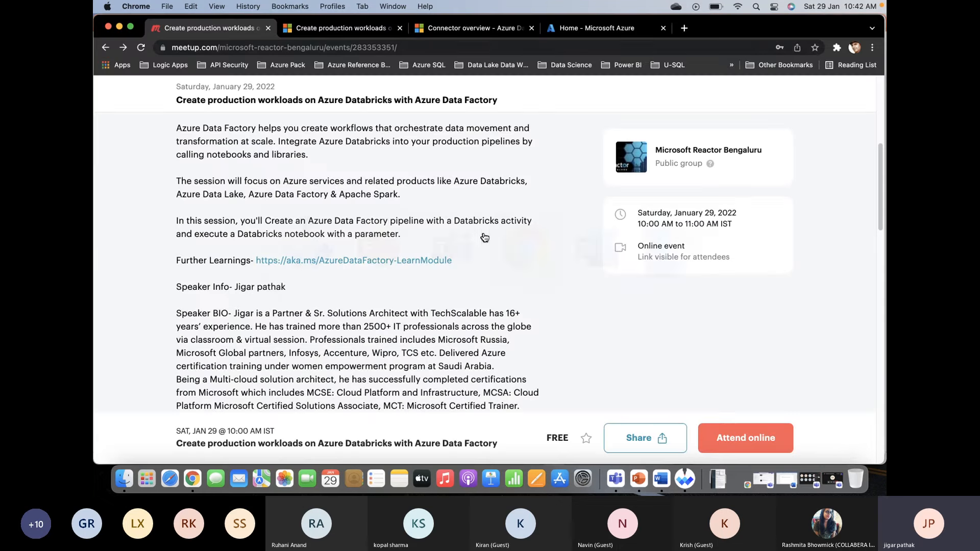
pyautogui.click(565, 33)
pyautogui.click(300, 28)
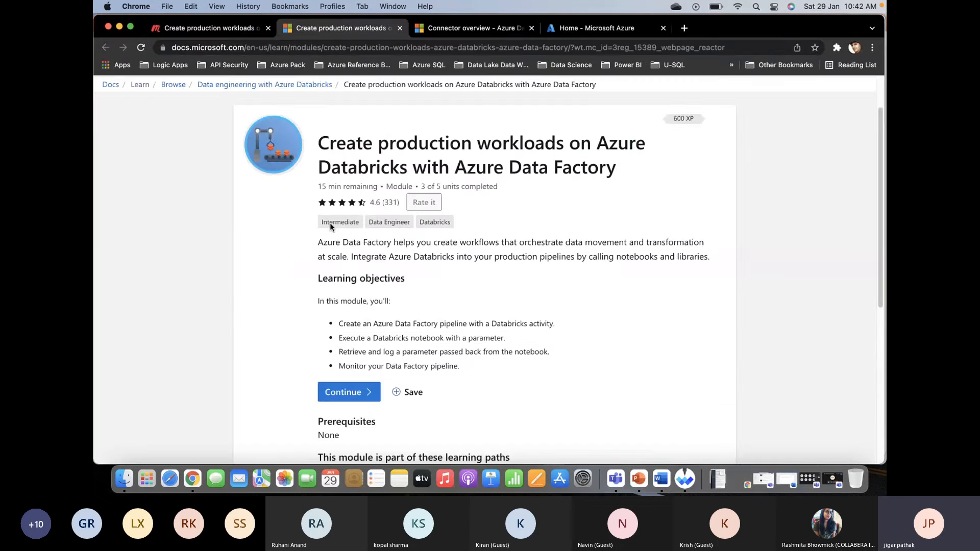
# - Review the module's learning objectives and unit list, and continue into the module
pyautogui.scroll(-1, 410, 332)
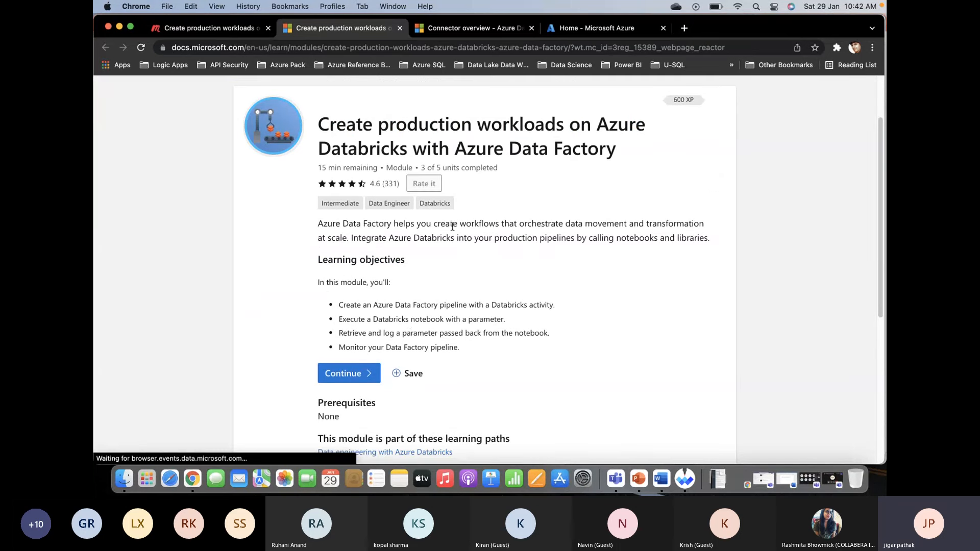
pyautogui.scroll(-1, 452, 227)
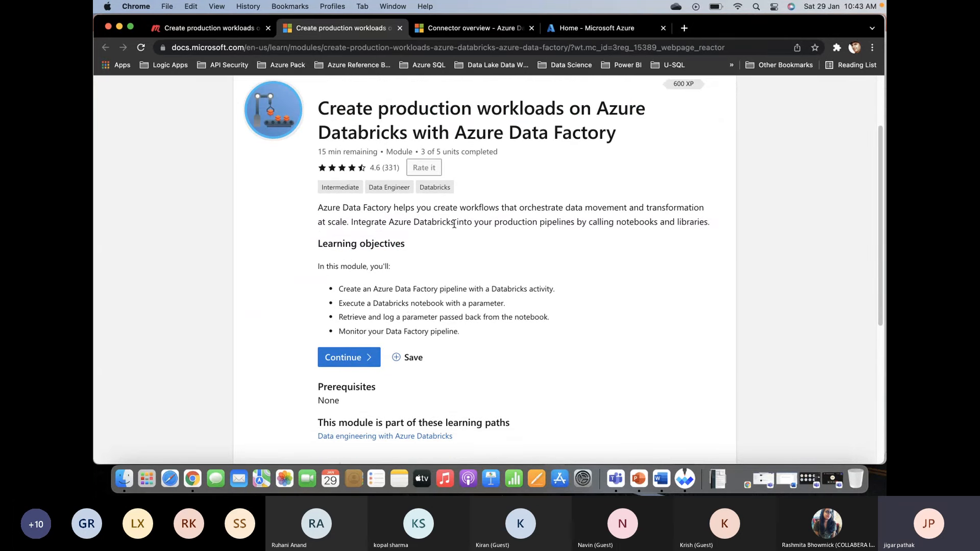
pyautogui.scroll(-1, 454, 224)
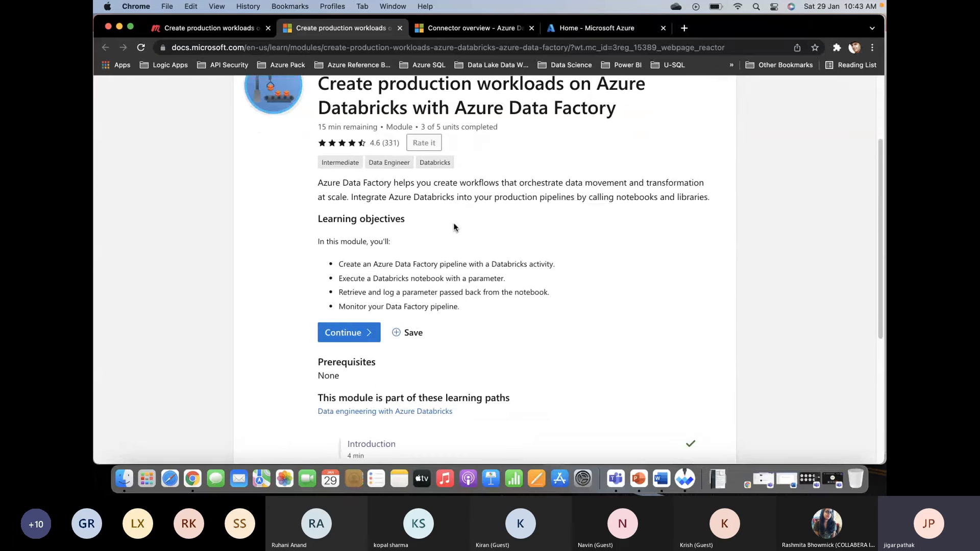
pyautogui.scroll(-6, 624, 236)
pyautogui.scroll(-3, 624, 236)
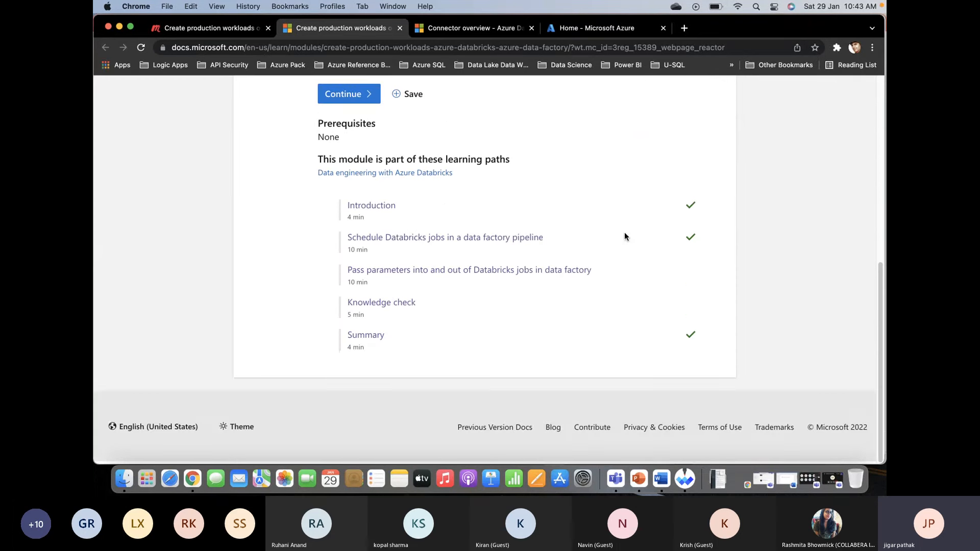
pyautogui.scroll(4, 623, 231)
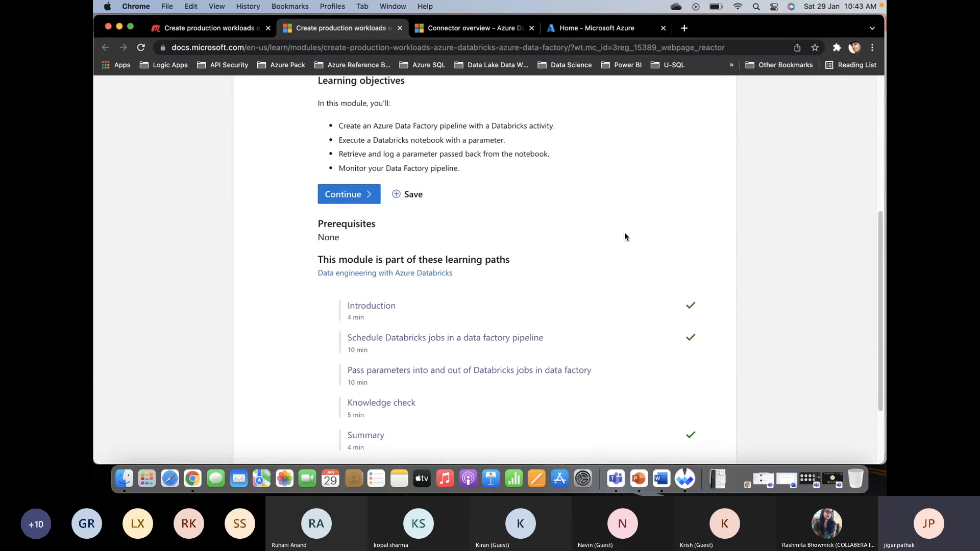
pyautogui.click(355, 194)
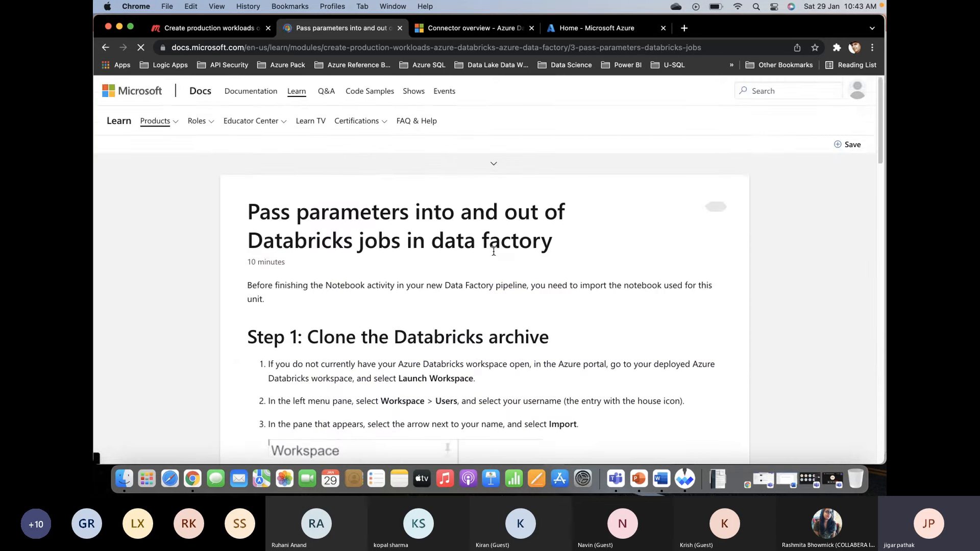
# - Go back to the module's Introduction unit and find the instructions for creating an Azure Data Factory instance
pyautogui.scroll(-4, 493, 251)
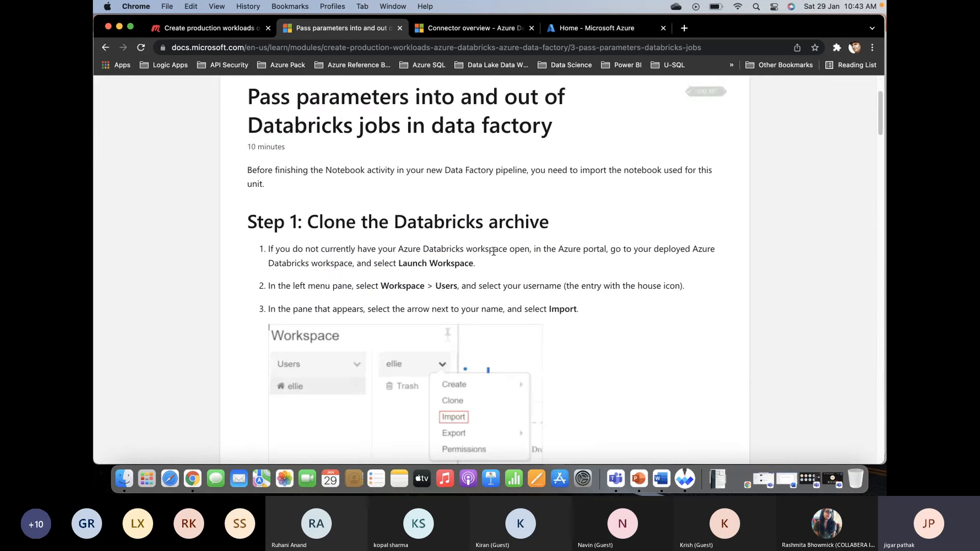
pyautogui.scroll(-2, 493, 252)
pyautogui.scroll(3, 493, 250)
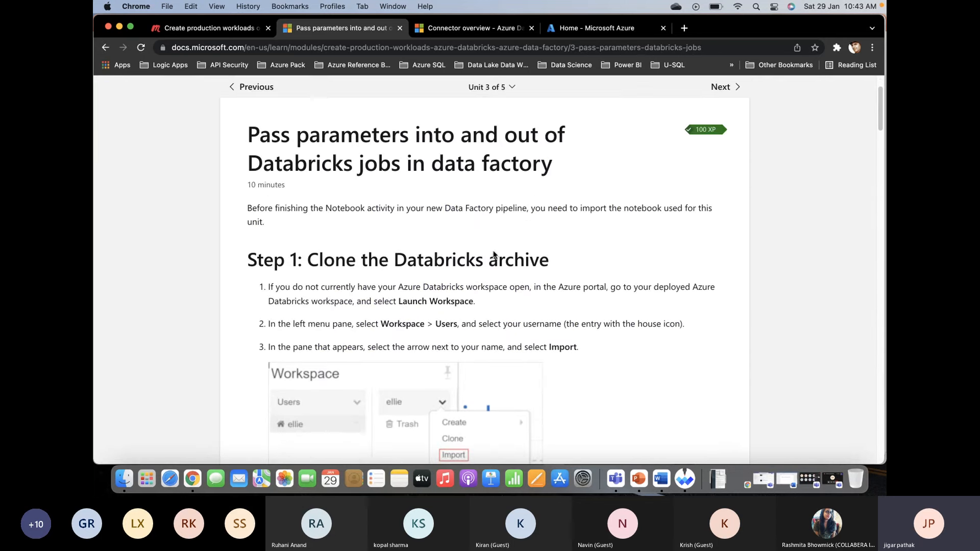
pyautogui.scroll(3, 493, 253)
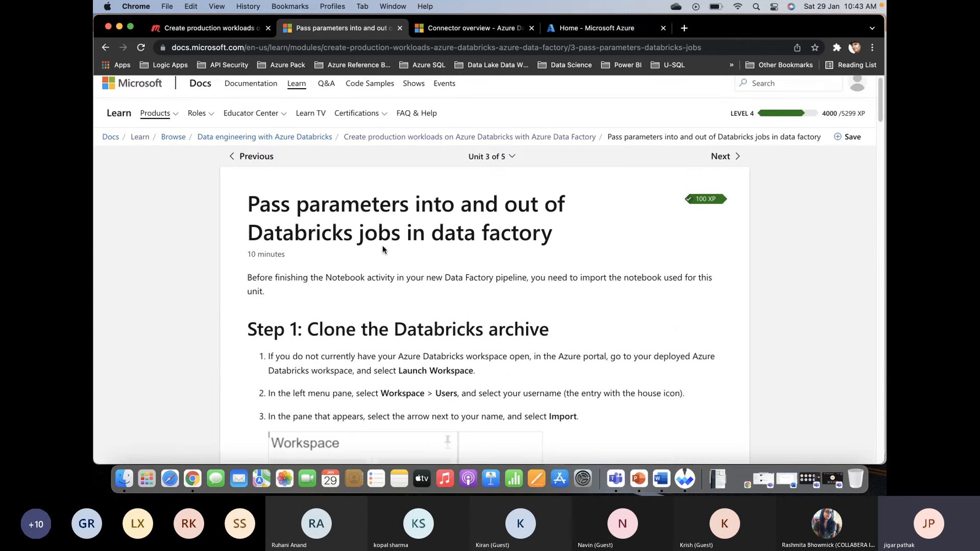
pyautogui.click(264, 158)
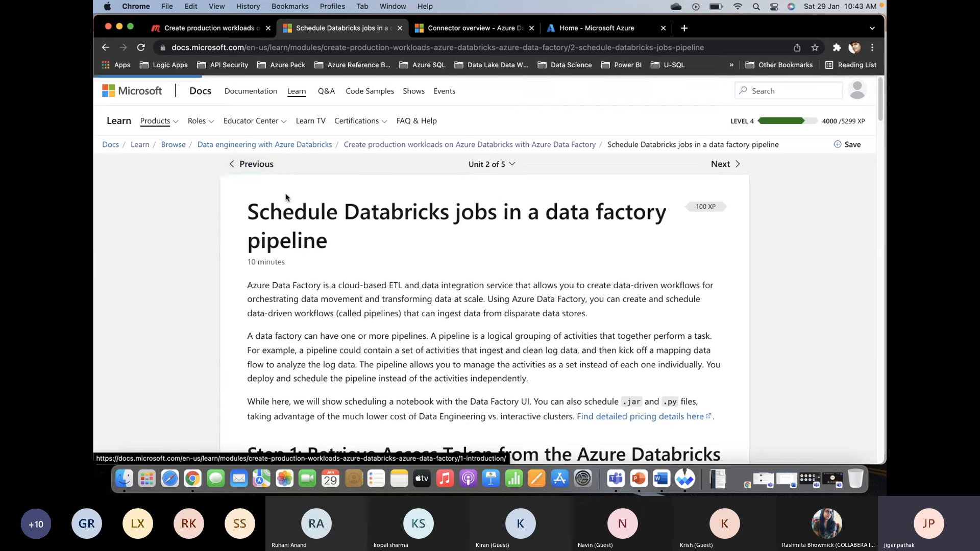
pyautogui.scroll(-5, 391, 268)
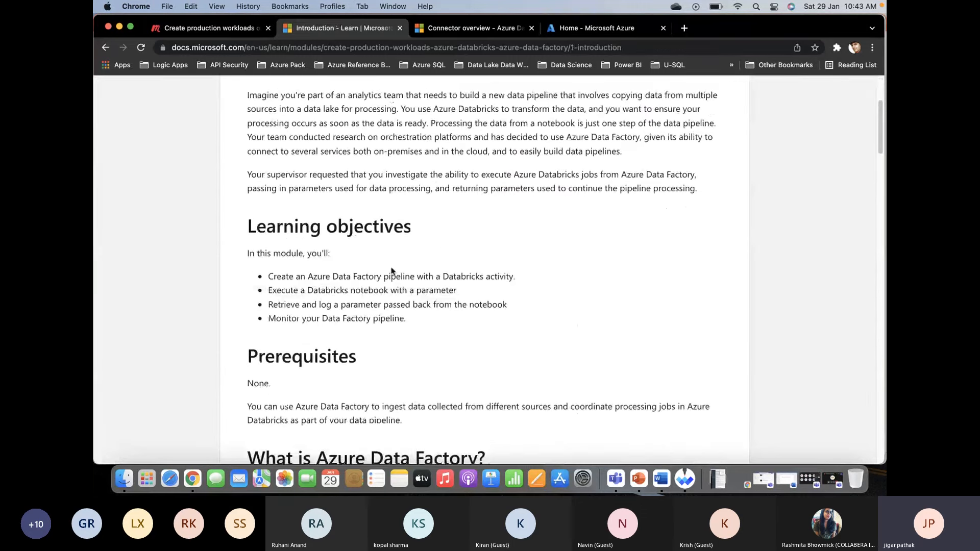
pyautogui.scroll(-10, 390, 268)
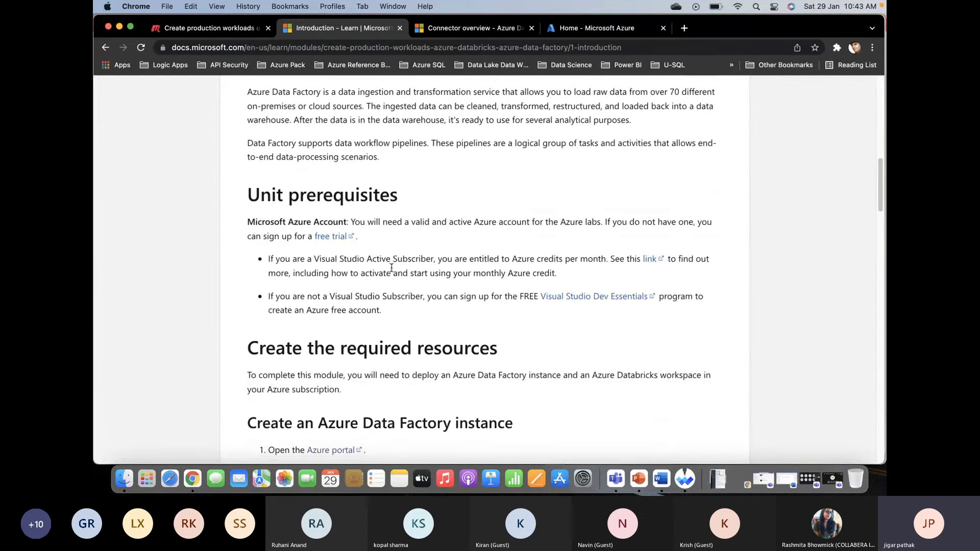
pyautogui.scroll(-3, 392, 270)
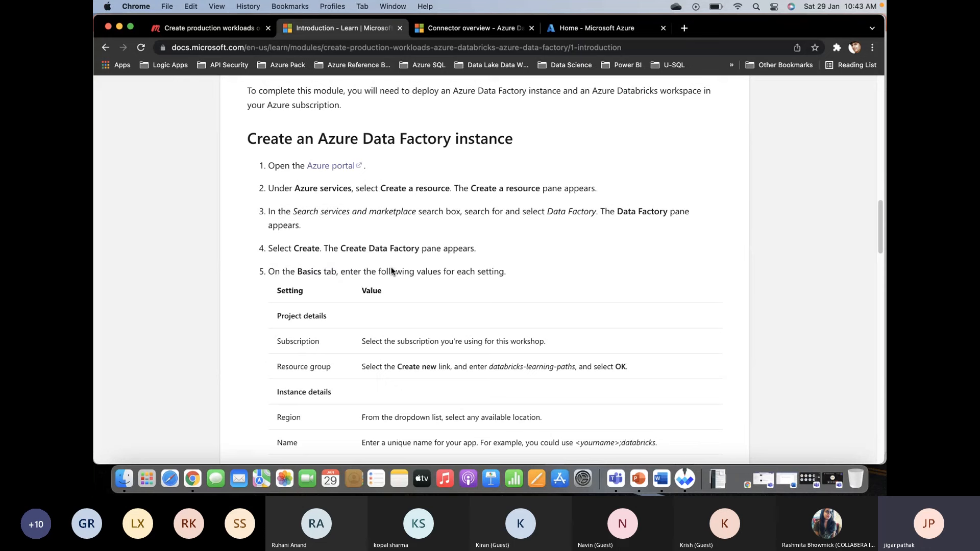
# - Bring up the Azure portal home page and search its services for Azure Data Factory
pyautogui.click(580, 32)
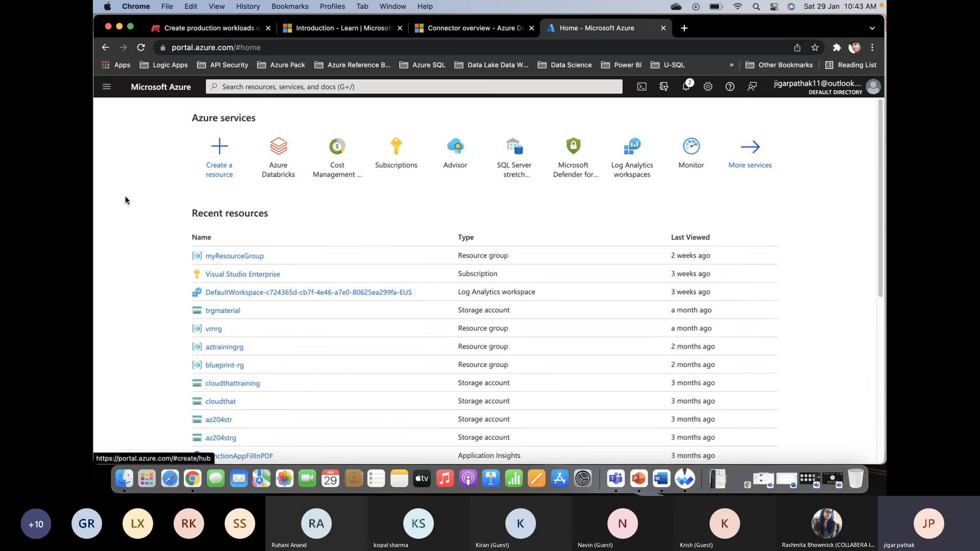
pyautogui.click(311, 87)
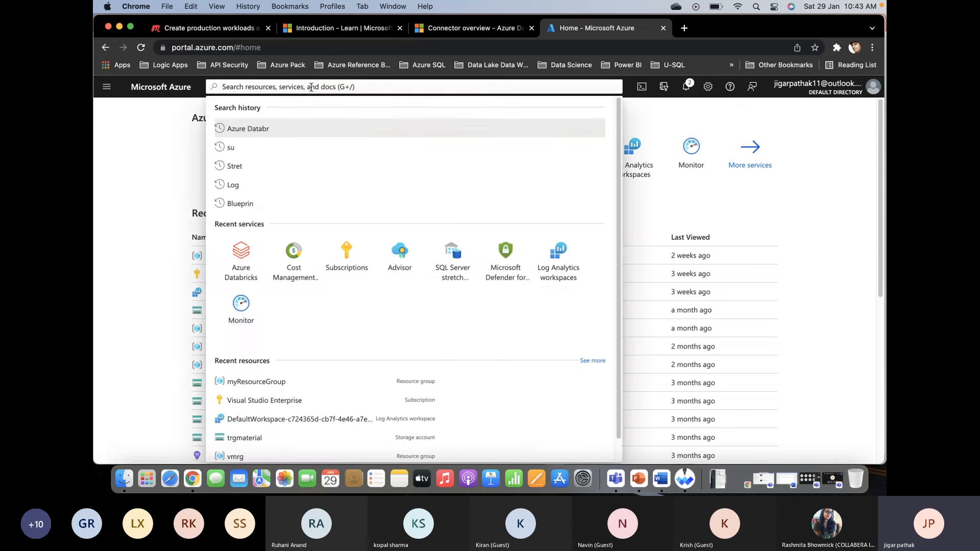
pyautogui.write('A')
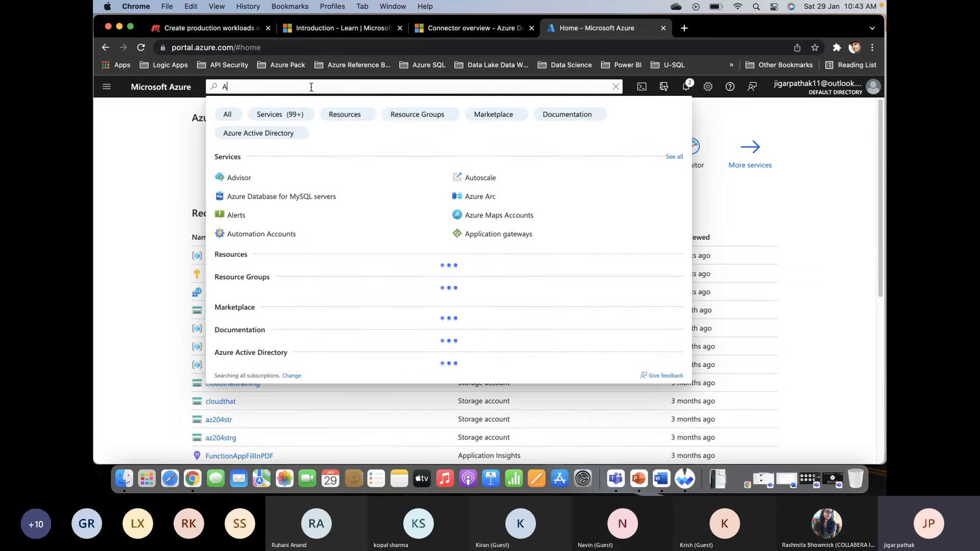
pyautogui.write('zure Data')
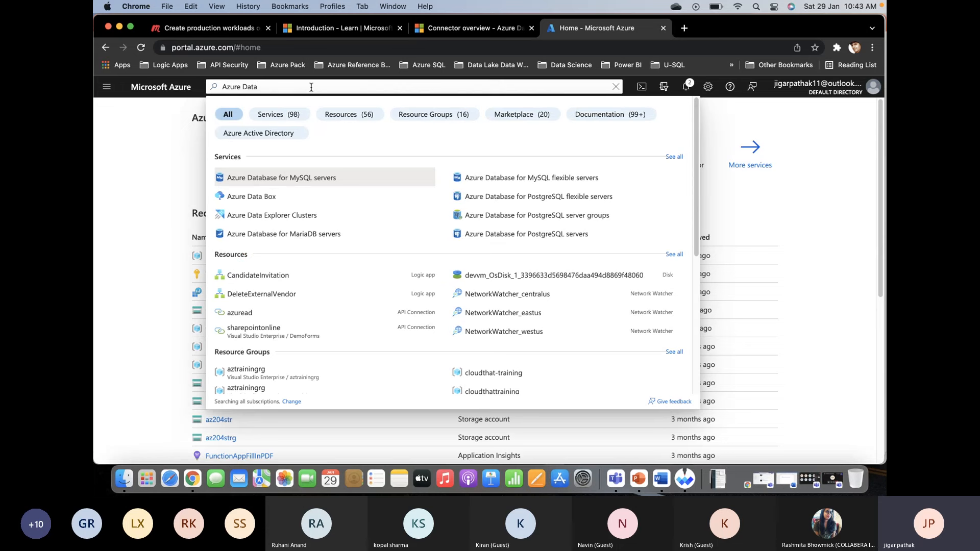
pyautogui.write(' Fa')
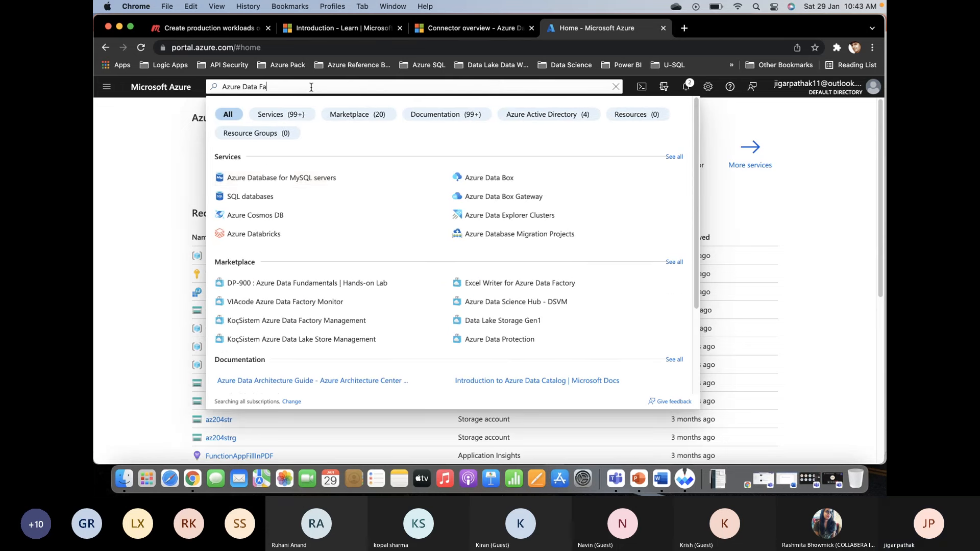
pyautogui.write('ctory')
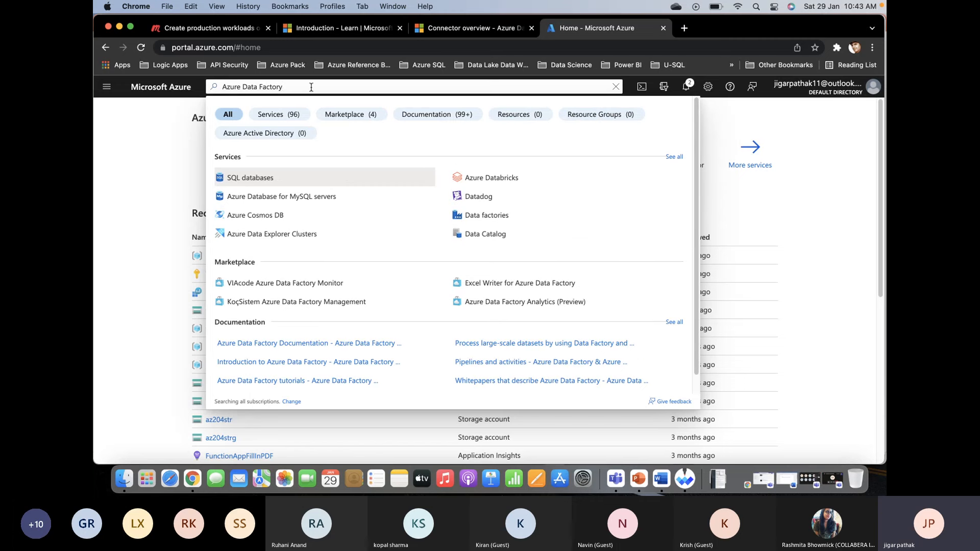
pyautogui.click(122, 182)
# - Find Data Factory in the marketplace under Create a resource and start creating it
pyautogui.click(107, 87)
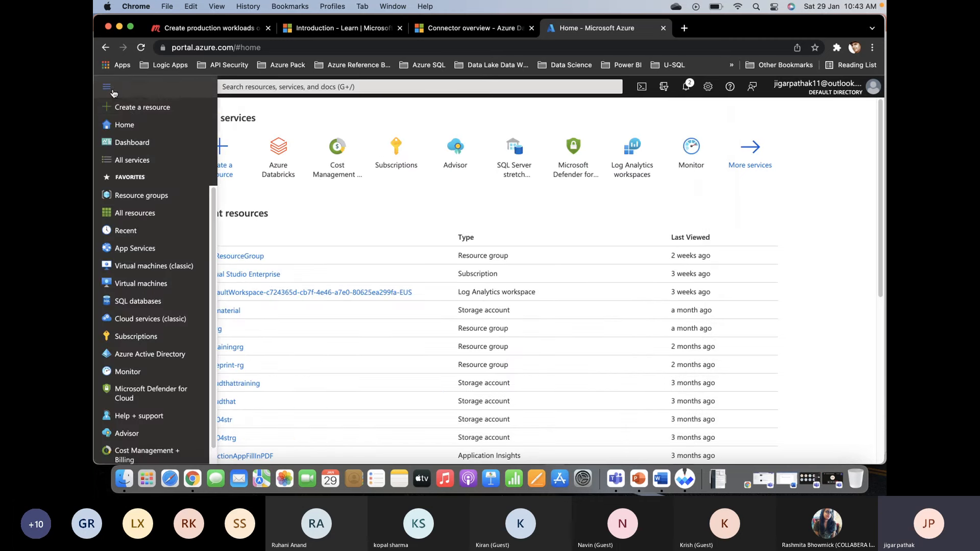
pyautogui.click(130, 108)
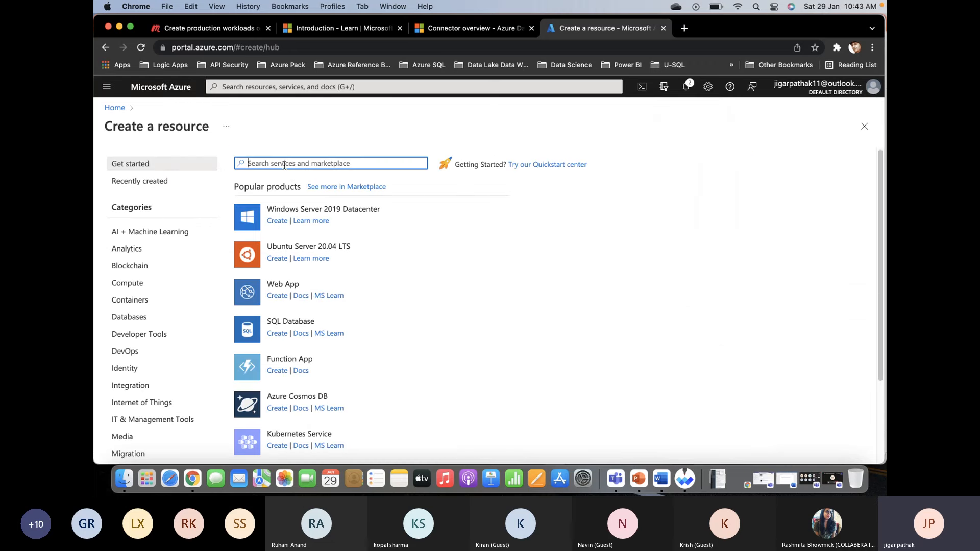
pyautogui.write('Data Factory')
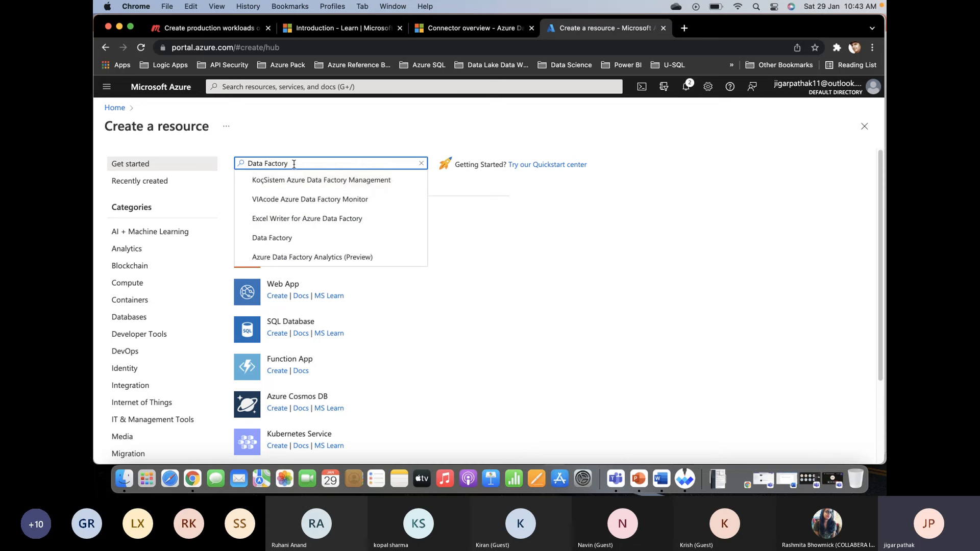
pyautogui.click(284, 240)
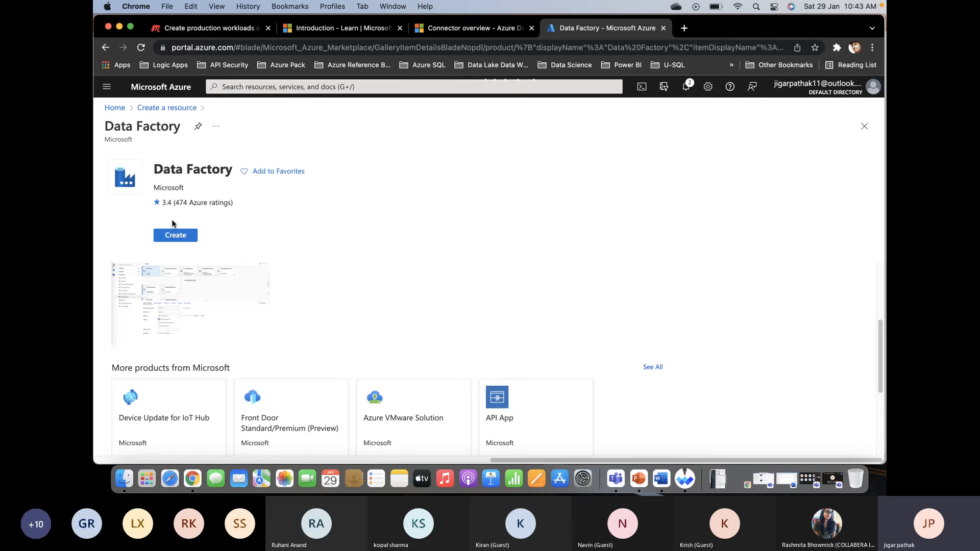
pyautogui.click(181, 236)
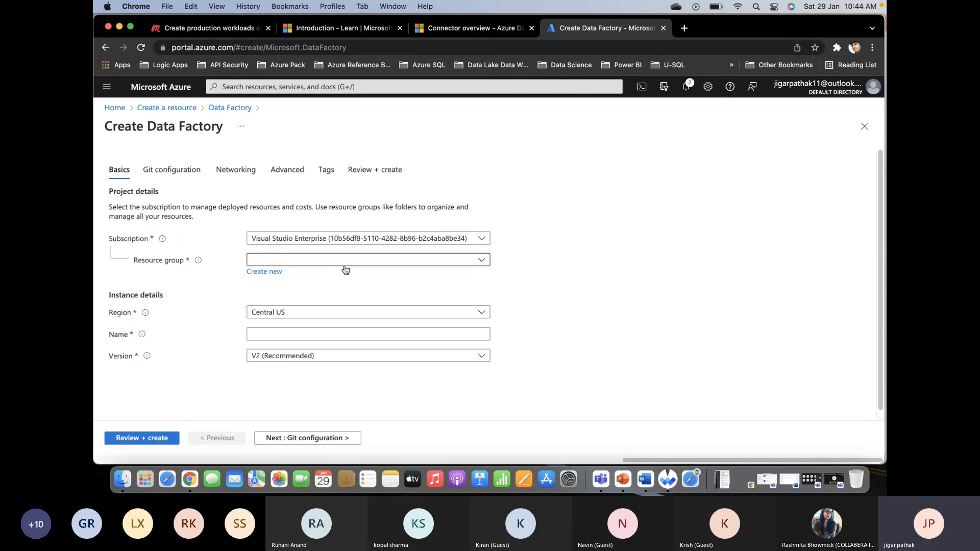
# - Switch the data factory to the other Visual Studio Enterprise subscription and create a new resource group named databricks-learning-path
pyautogui.click(334, 243)
pyautogui.click(342, 294)
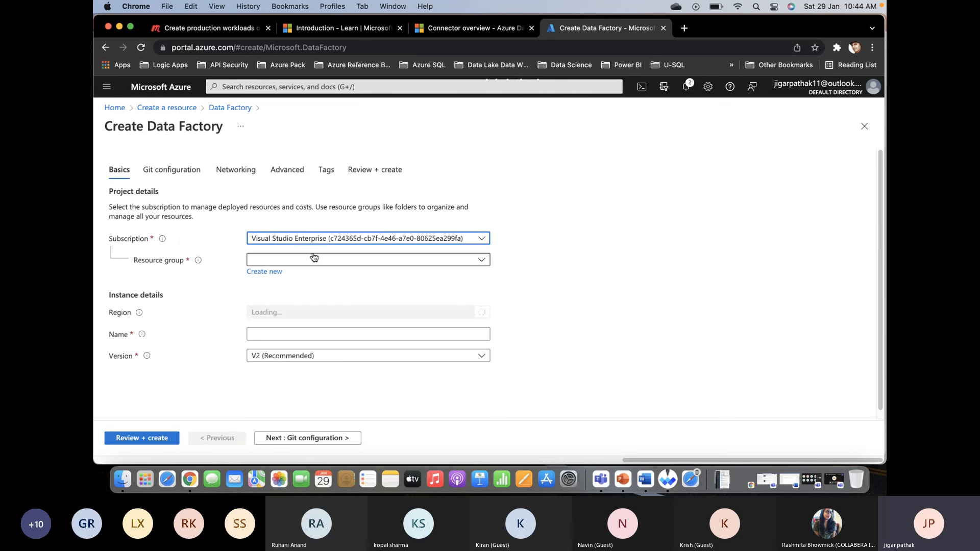
pyautogui.click(266, 276)
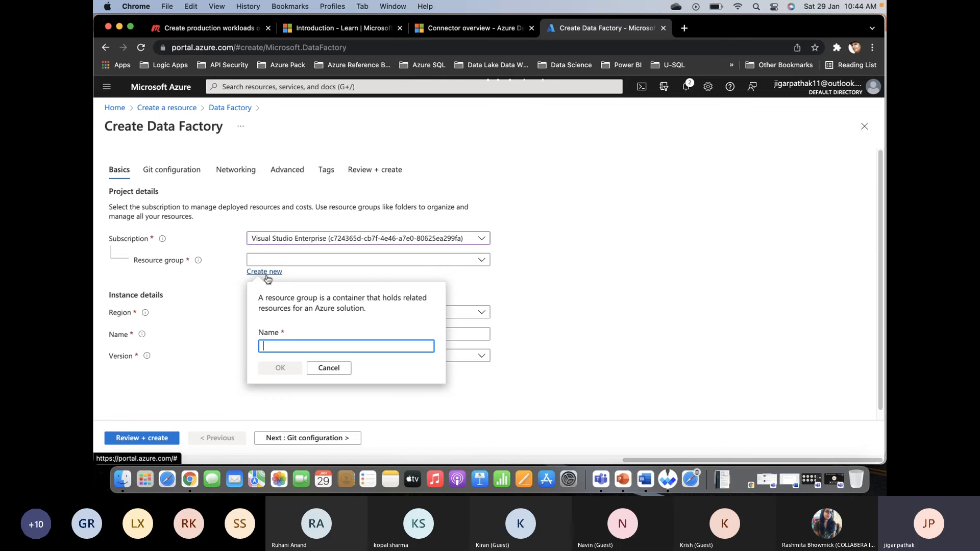
pyautogui.write('databric')
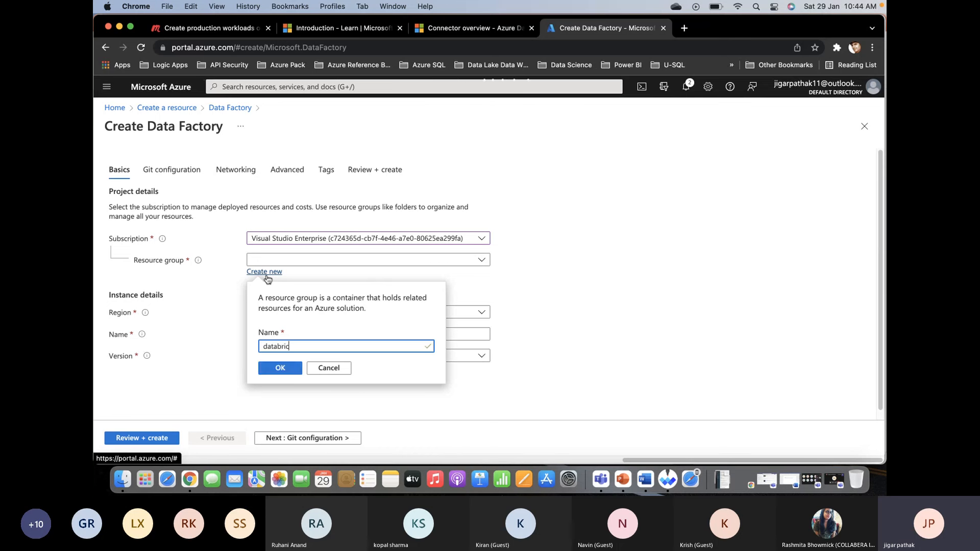
pyautogui.write('ks-learning-path')
pyautogui.click(289, 369)
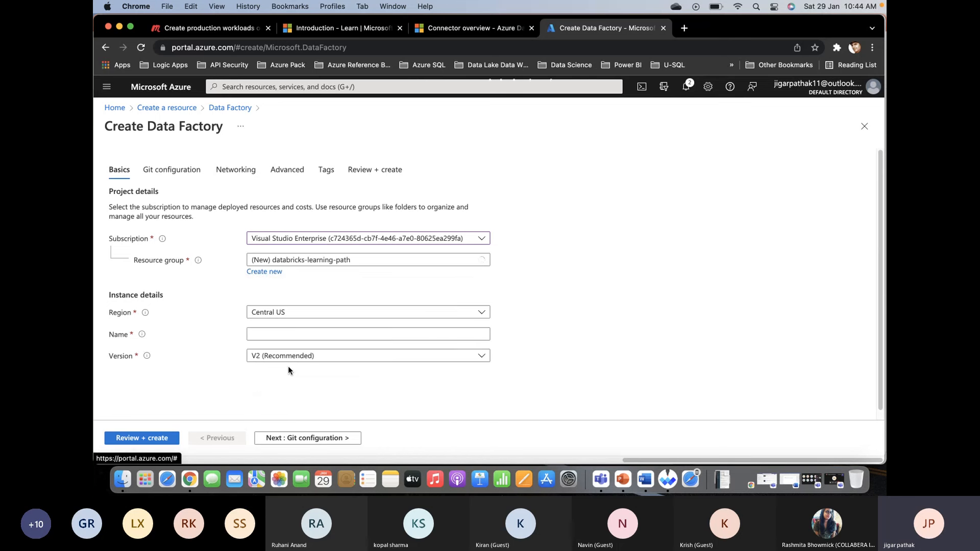
# - Set the data factory's region to East US and its name to adf-databrick-pl
pyautogui.click(284, 312)
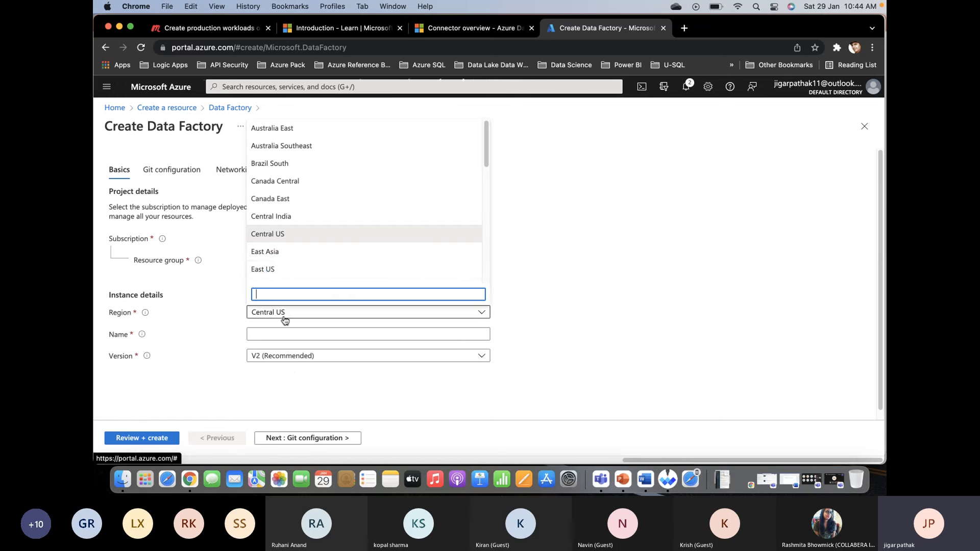
pyautogui.click(280, 269)
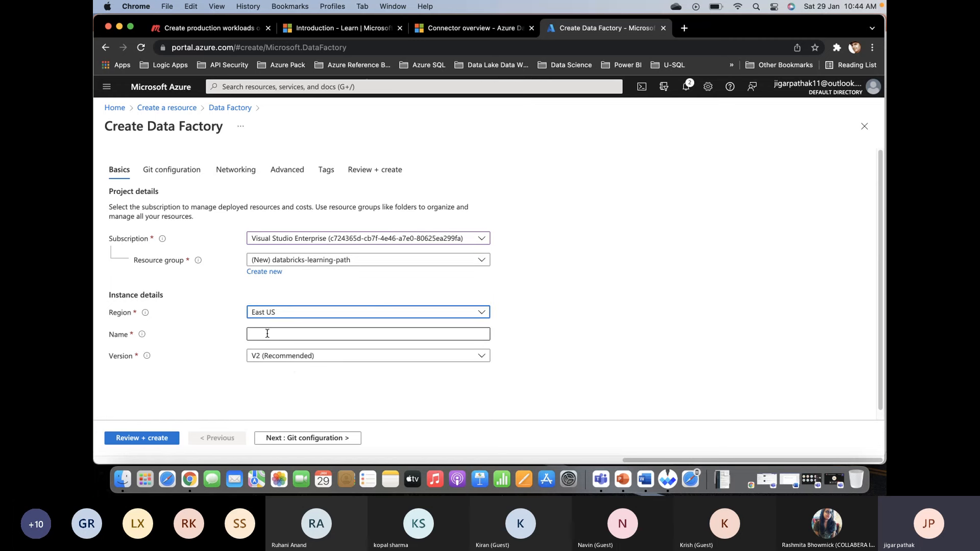
pyautogui.click(267, 334)
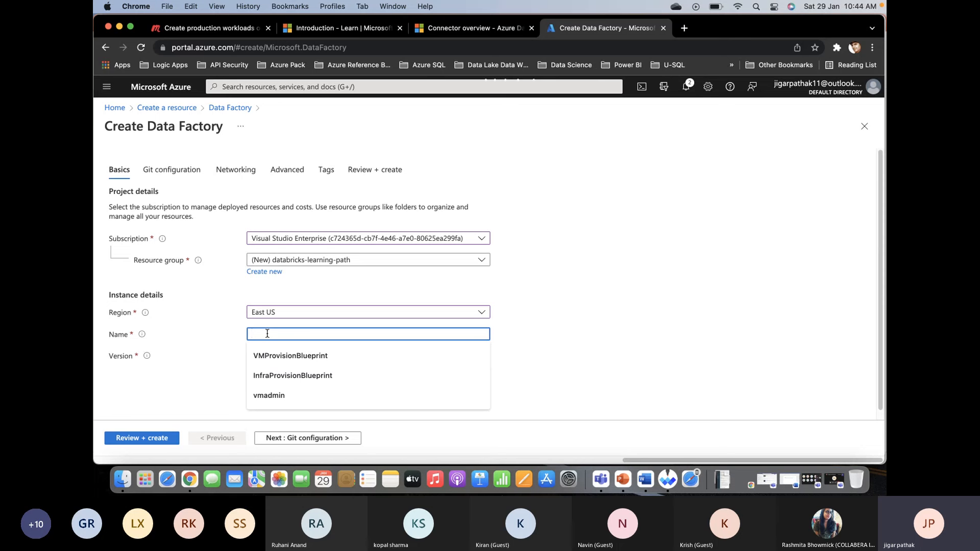
pyautogui.write('adf-')
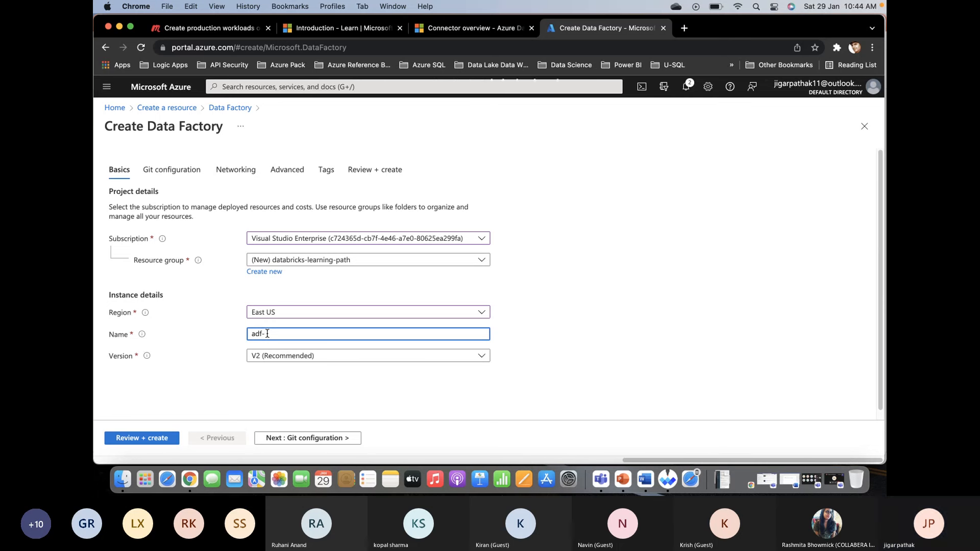
pyautogui.write('da')
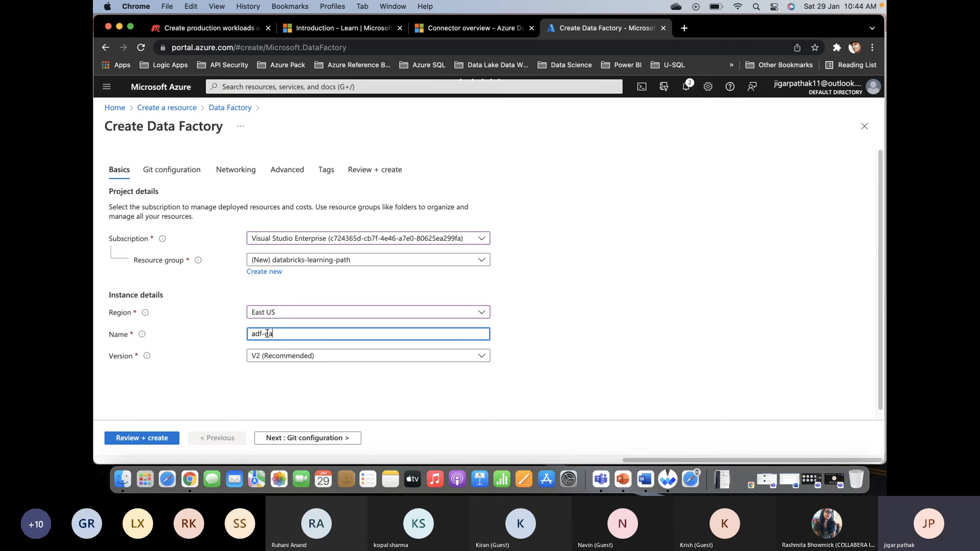
pyautogui.write('tabrick-pip')
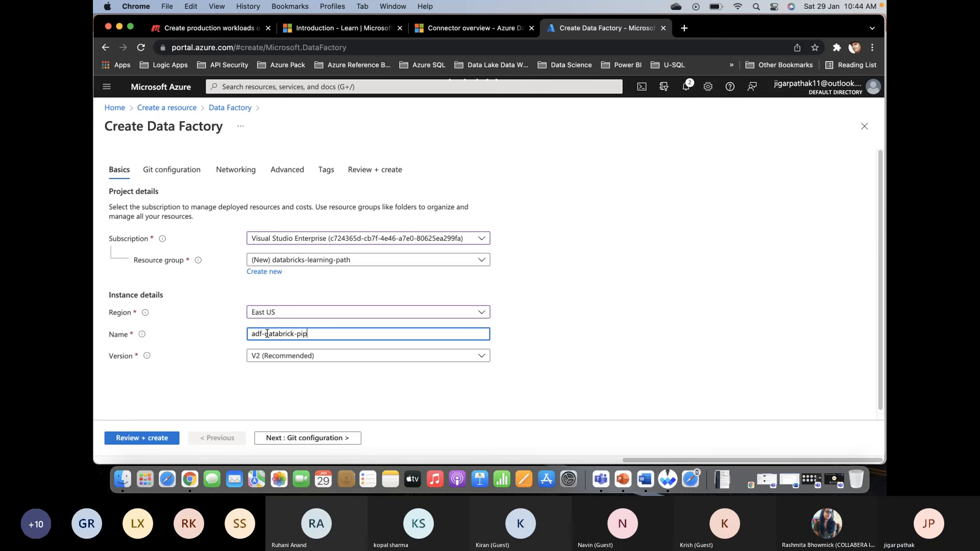
pyautogui.press('BackSpace')
pyautogui.press('BackSpace')
pyautogui.press('BackSpace')
pyautogui.write('pi')
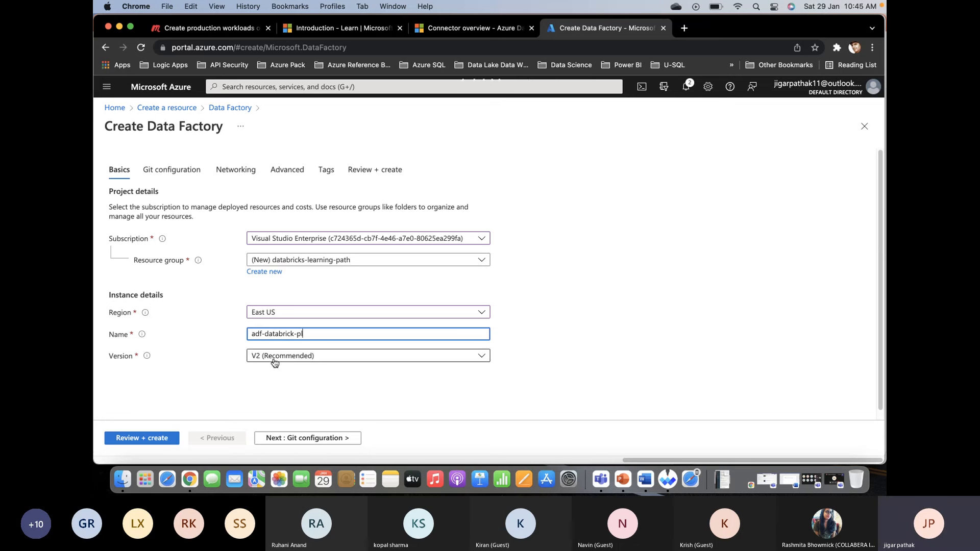
pyautogui.press('Tab')
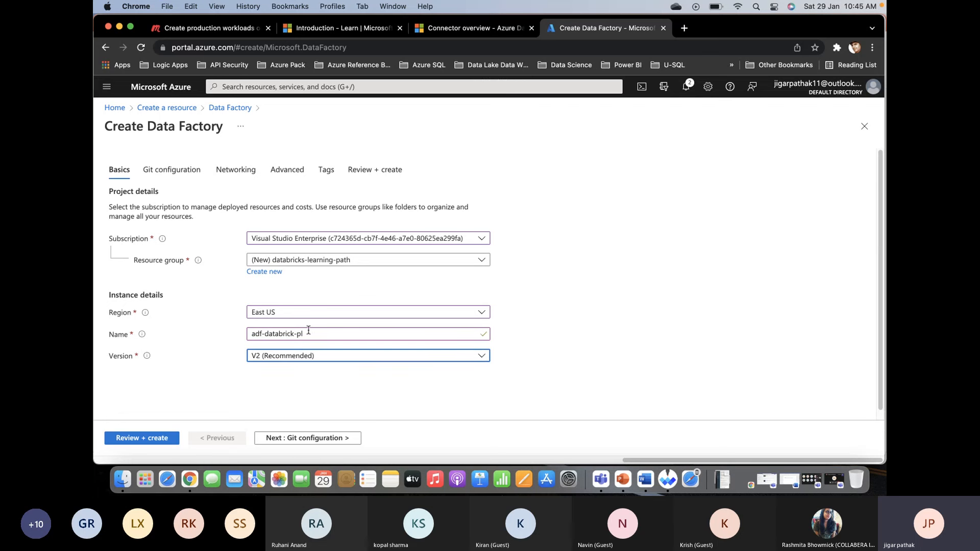
# - Check the available Data Factory versions and keep V2 (Recommended)
pyautogui.click(315, 357)
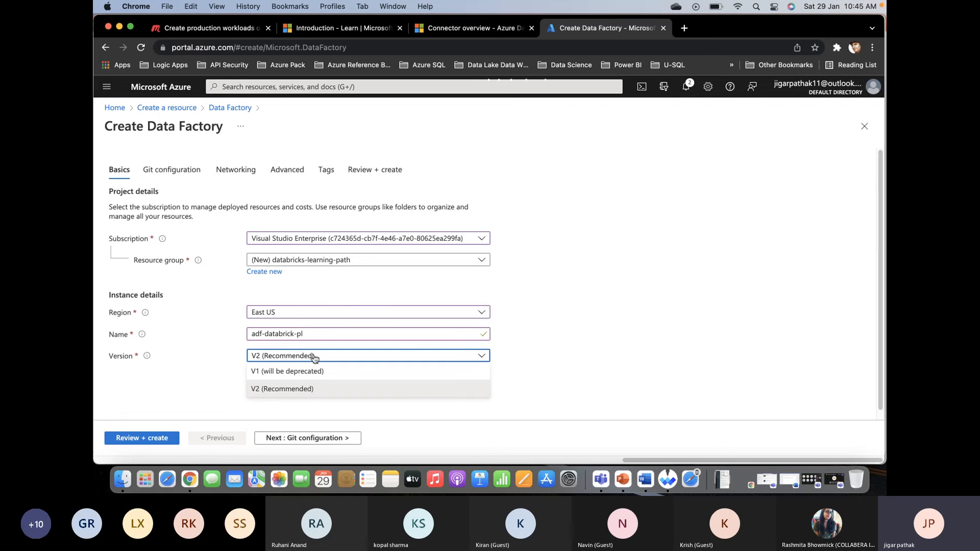
pyautogui.scroll(-1, 527, 285)
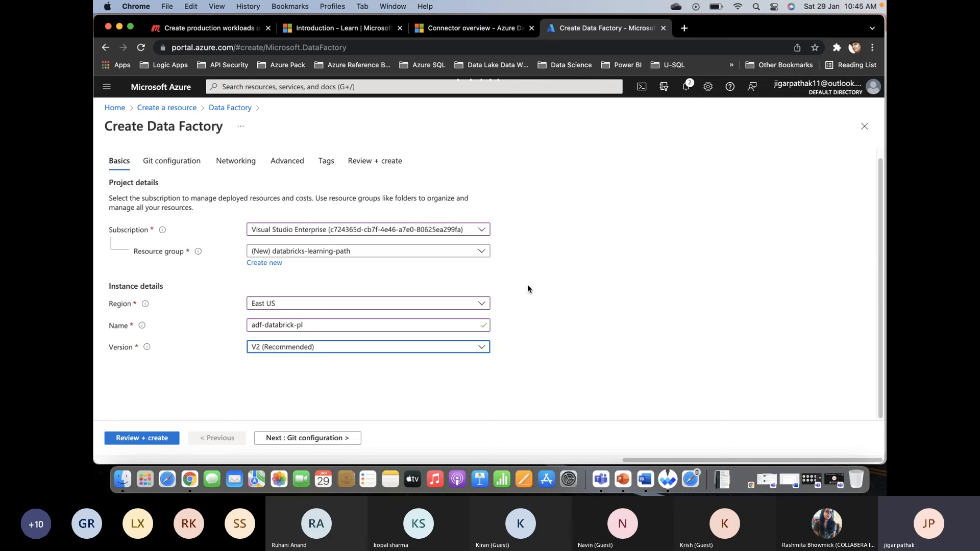
pyautogui.click(440, 367)
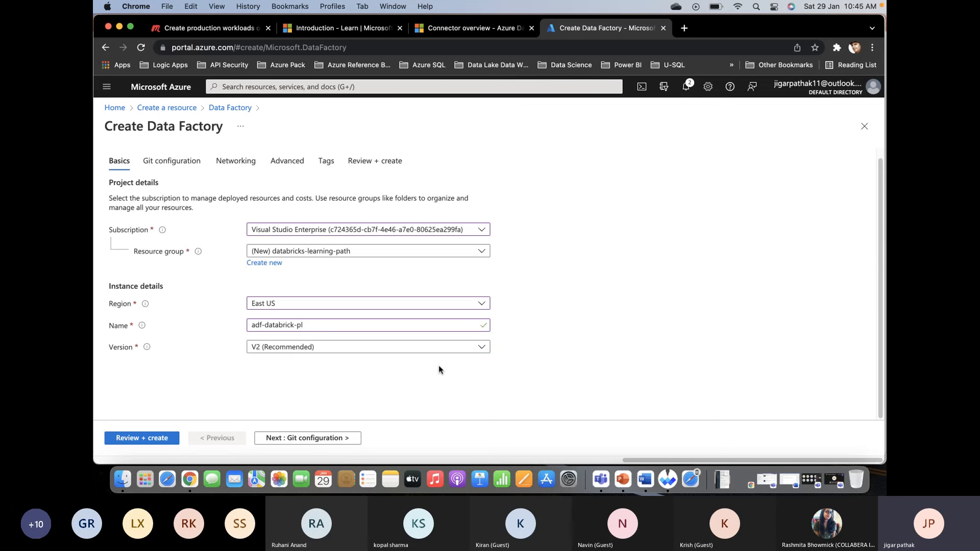
# - Choose to configure Git later, validate the settings and create the data factory
pyautogui.click(285, 439)
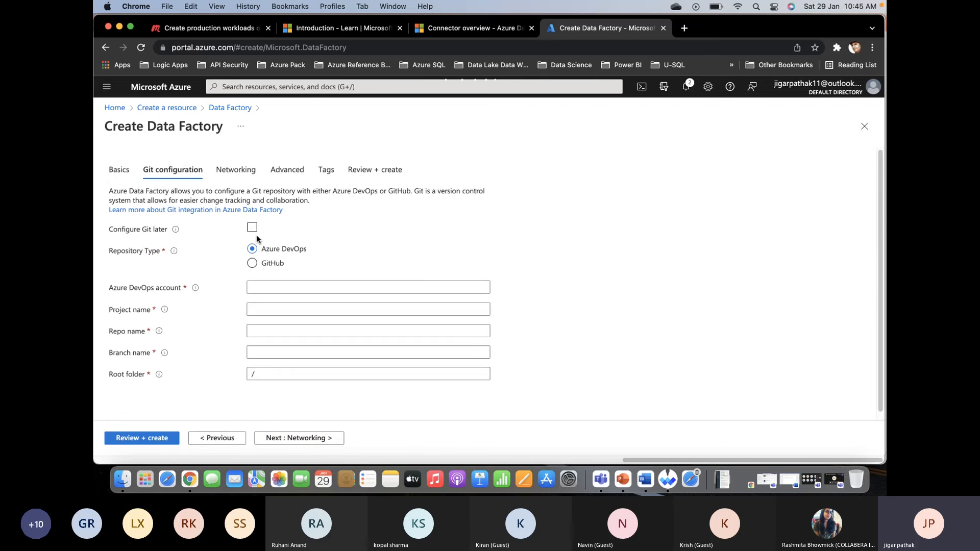
pyautogui.click(252, 230)
pyautogui.click(252, 229)
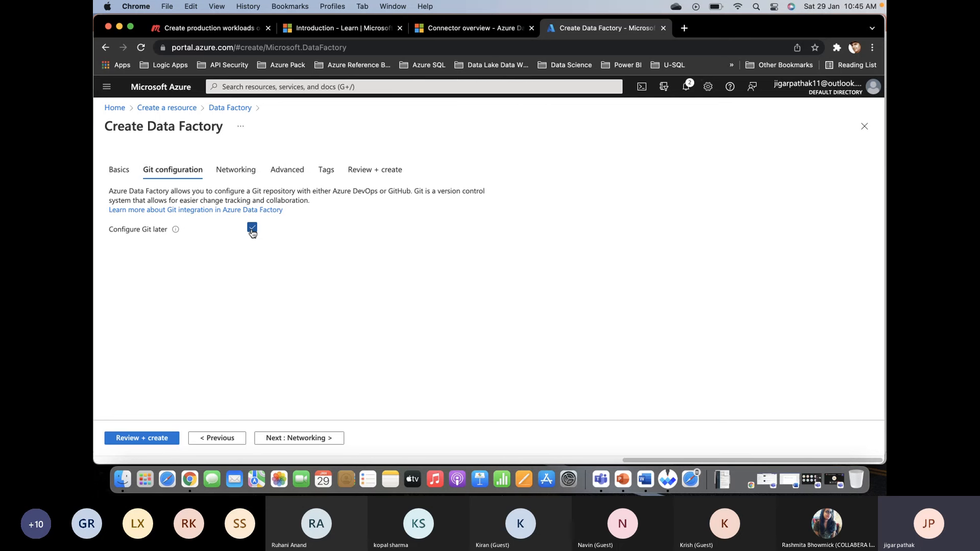
pyautogui.click(161, 438)
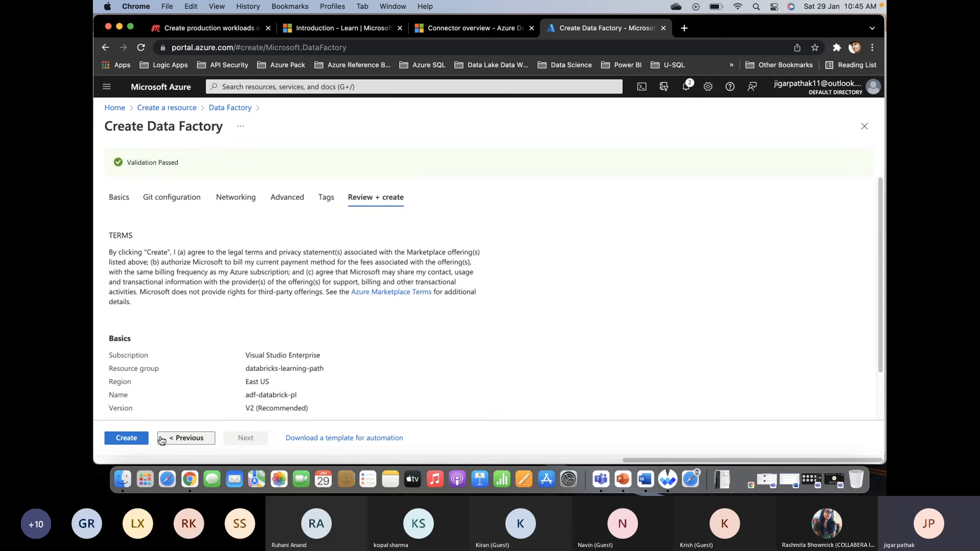
pyautogui.click(129, 440)
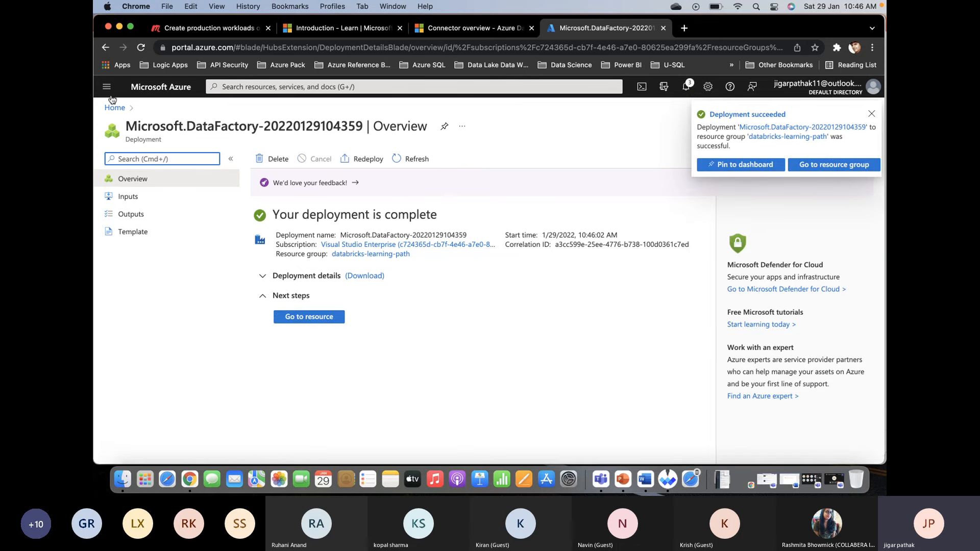
# - Find Azure Databricks in the marketplace under Create a resource and start creating a workspace
pyautogui.click(107, 87)
pyautogui.click(171, 106)
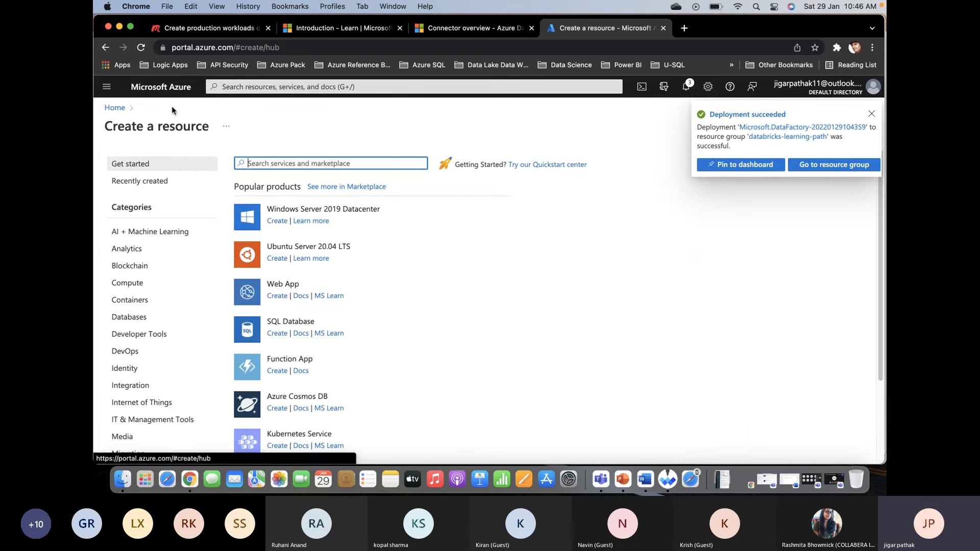
pyautogui.write('Data ')
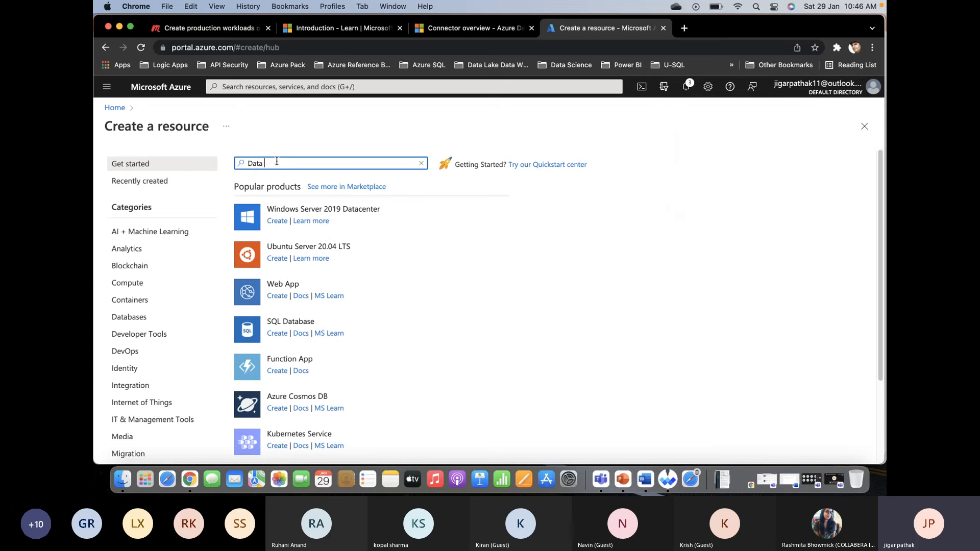
pyautogui.write('Bric')
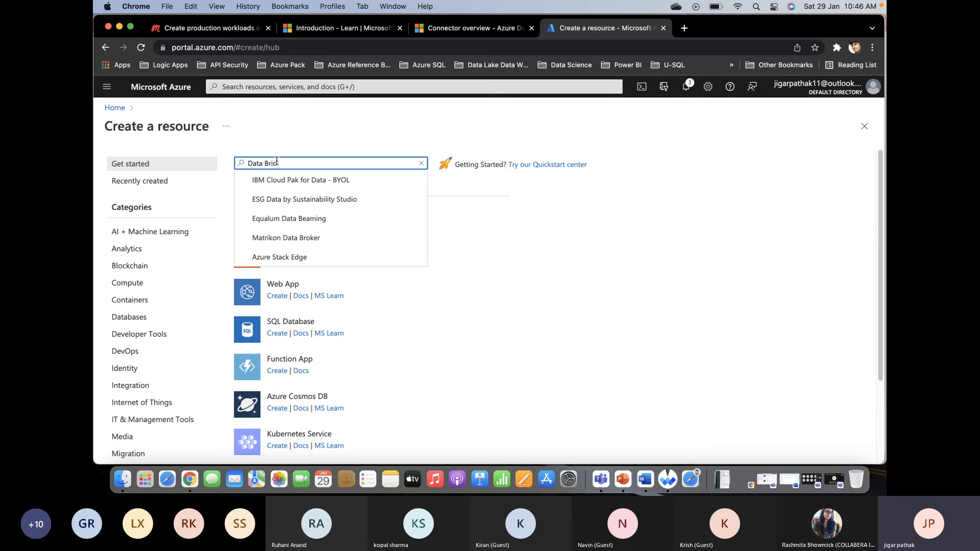
pyautogui.write('k')
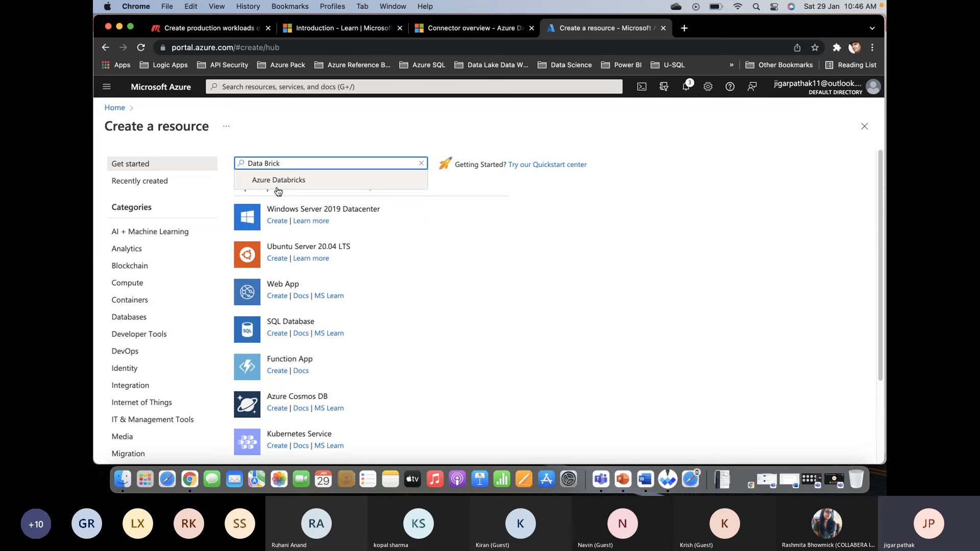
pyautogui.click(277, 181)
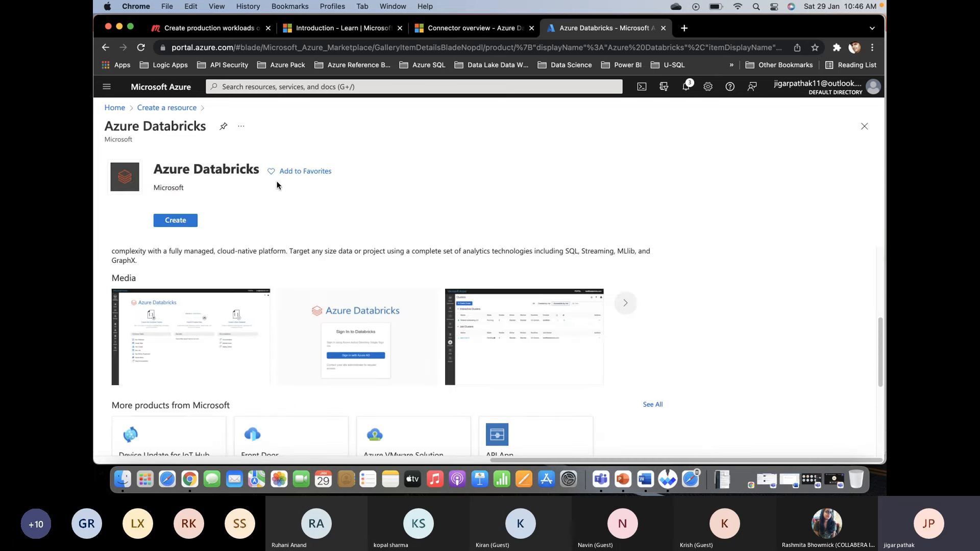
pyautogui.click(181, 239)
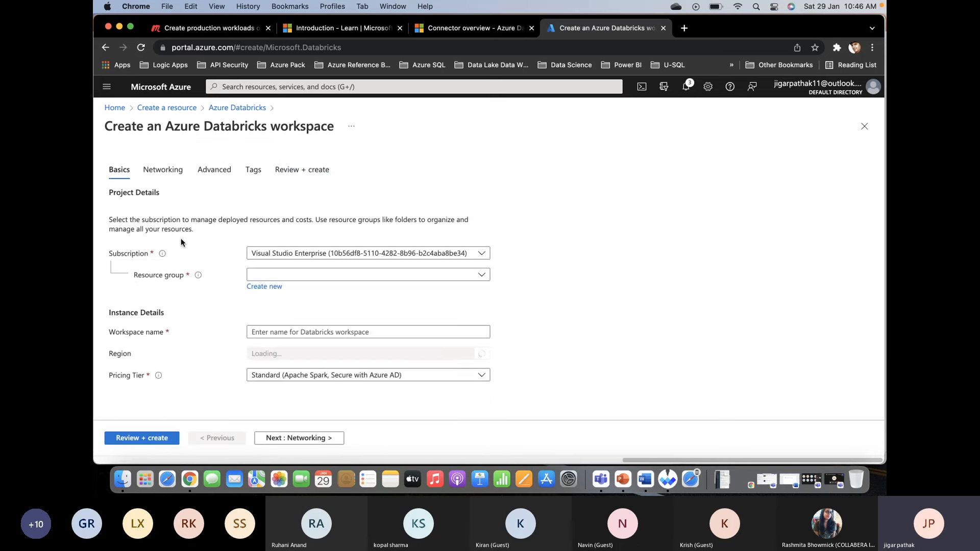
# - Switch the Databricks workspace to the other Visual Studio Enterprise subscription and create a new resource group named databricks-wrokspace
pyautogui.click(361, 254)
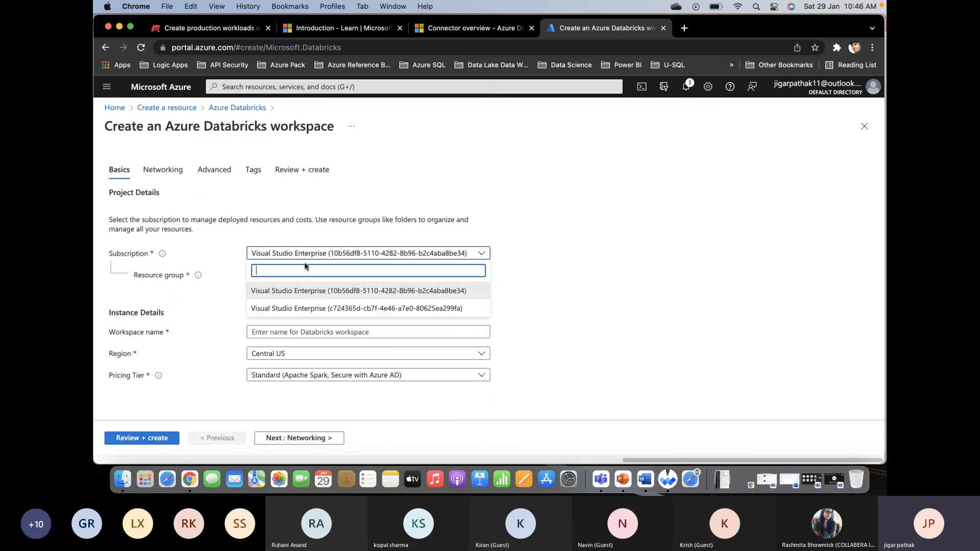
pyautogui.click(313, 301)
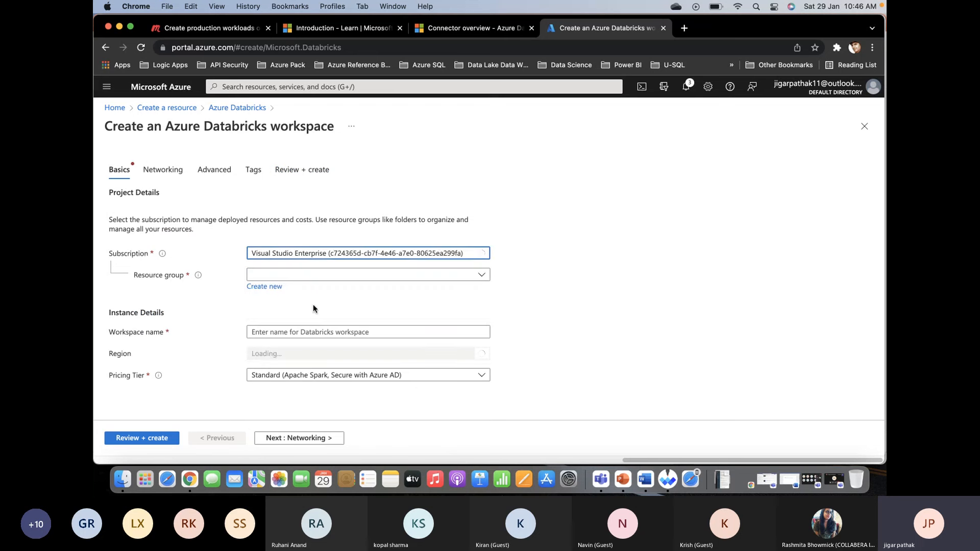
pyautogui.click(268, 286)
pyautogui.write('databricks-wrokspace')
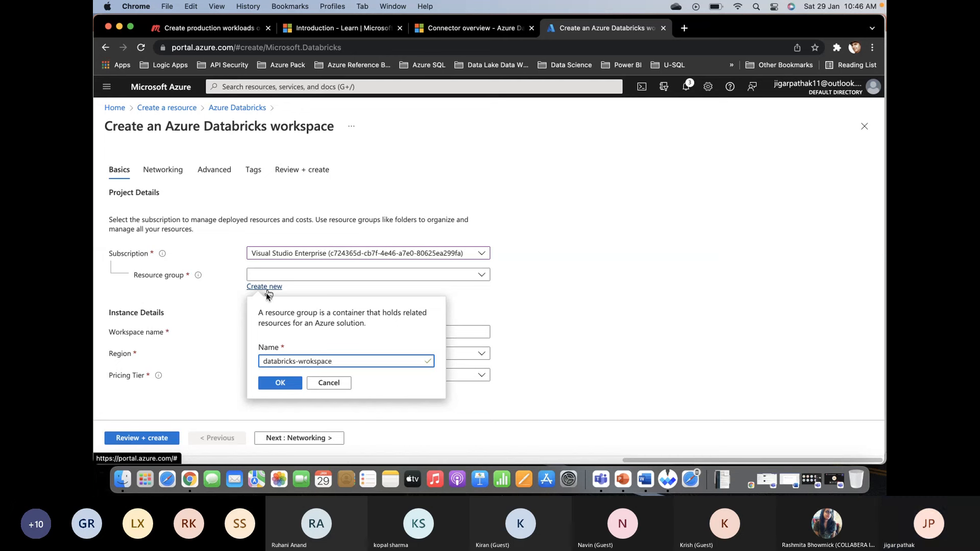
pyautogui.click(280, 384)
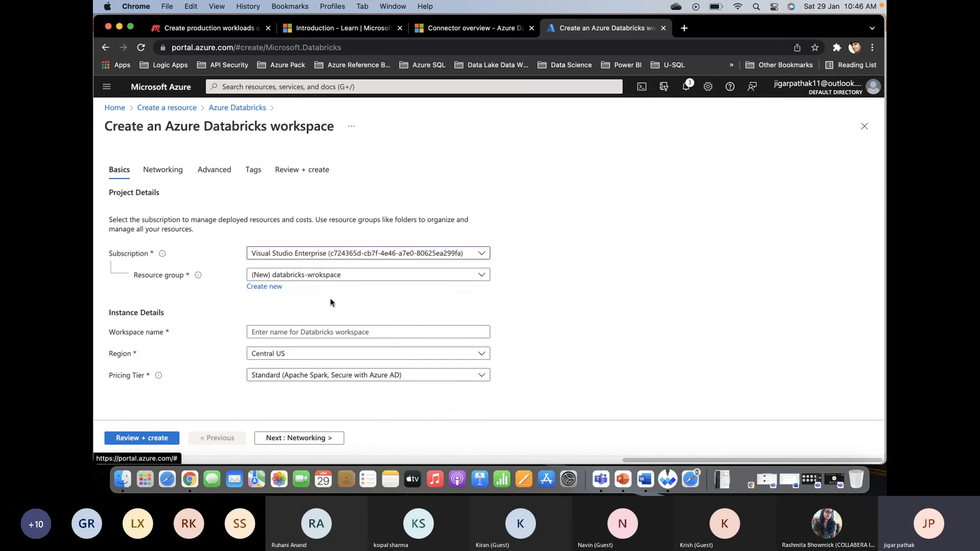
# - Name the Databricks workspace adf-adb-pl and set its region to East US
pyautogui.click(315, 330)
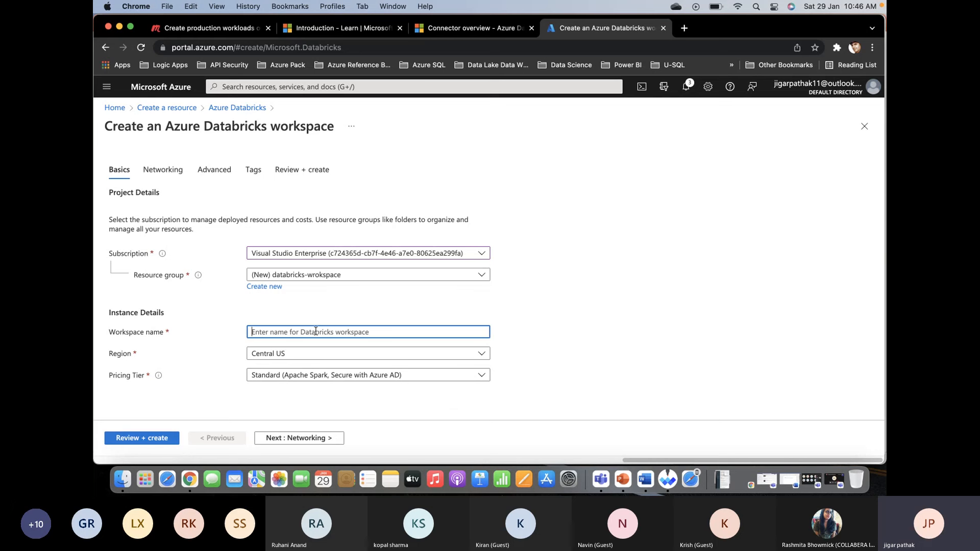
pyautogui.write('adf-adb-pl')
pyautogui.click(311, 357)
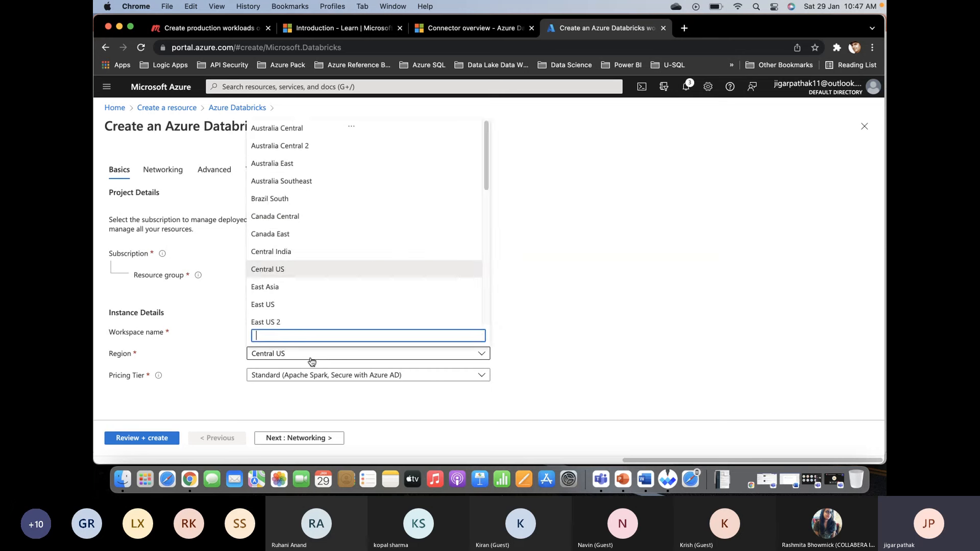
pyautogui.click(280, 307)
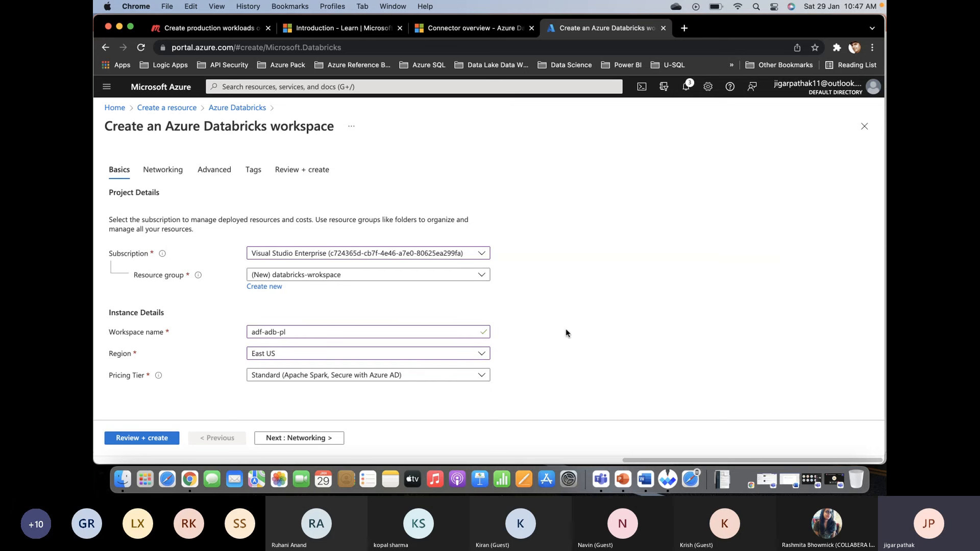
# - Set the pricing tier to Premium (+ Role-based access controls), then validate and create the Databricks workspace
pyautogui.click(417, 378)
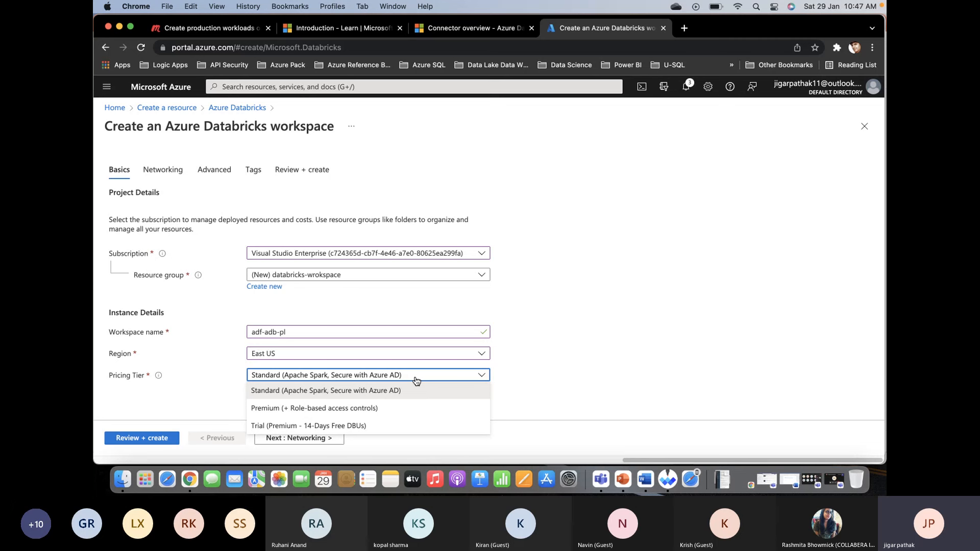
pyautogui.click(418, 409)
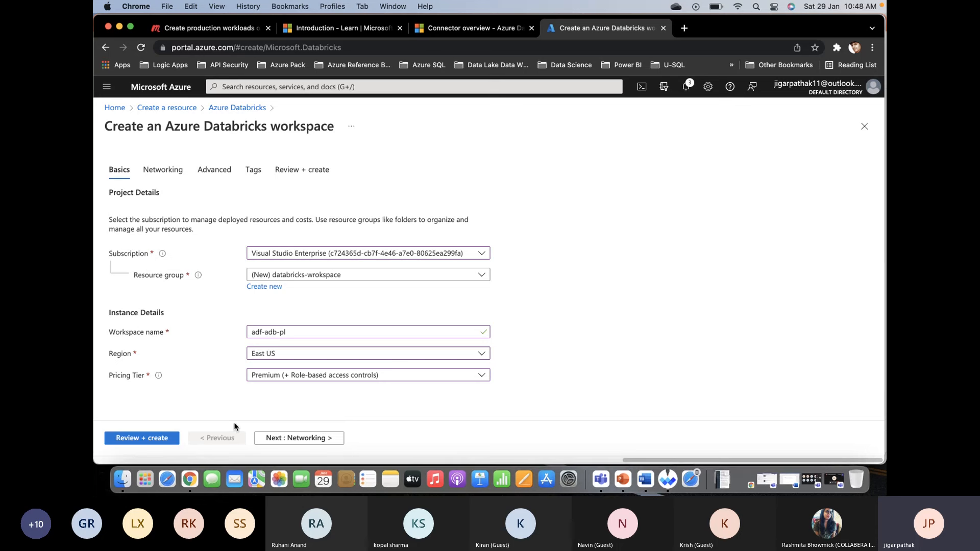
pyautogui.click(132, 439)
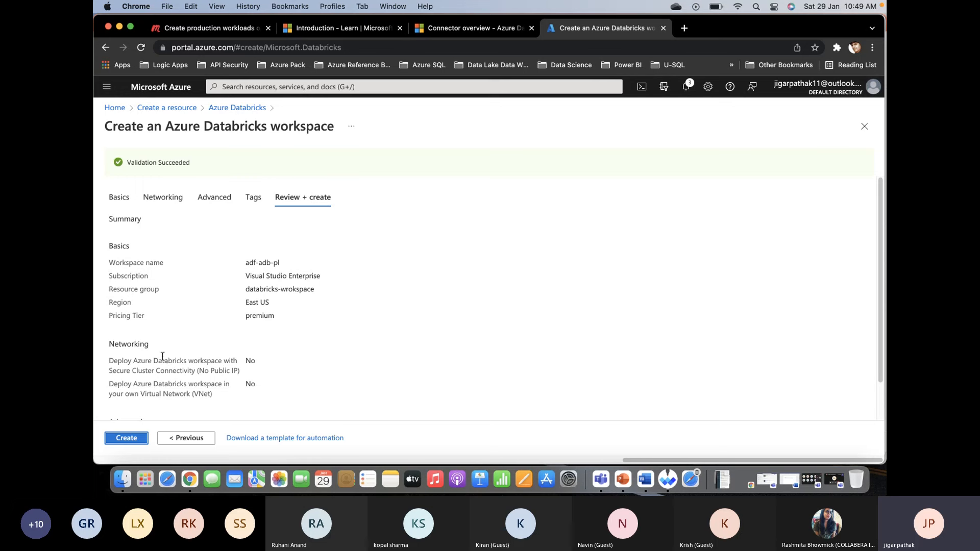
pyautogui.click(127, 439)
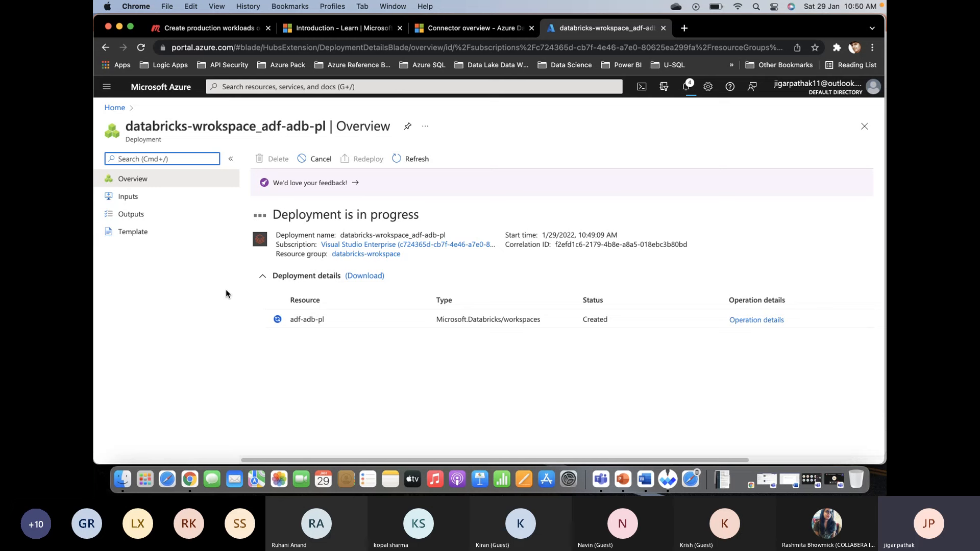
pyautogui.click(408, 166)
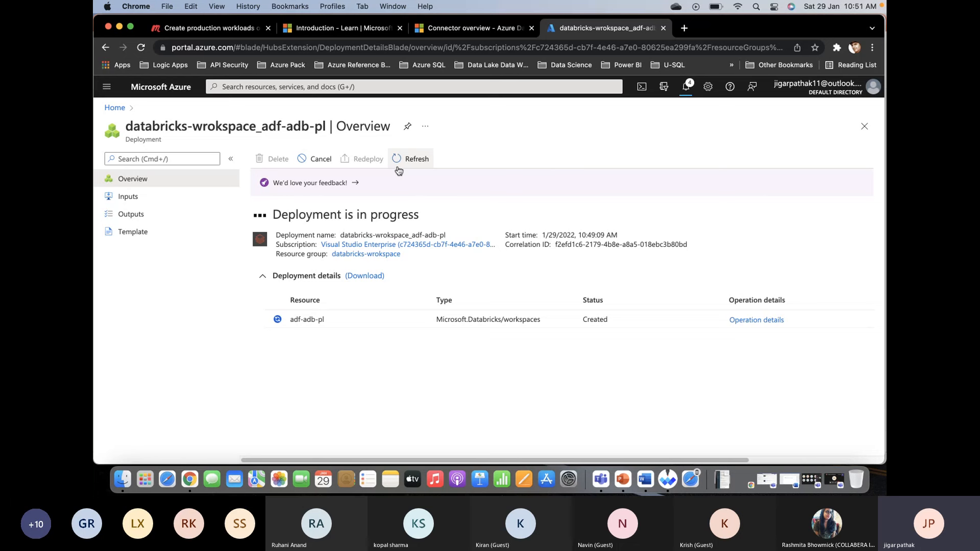
# - Switch to Whiteboard, add a check mark beside the ADF box, and draw an arrow from its third activity towards a cluster sketch with two nodes
pyautogui.press('super+Tab')
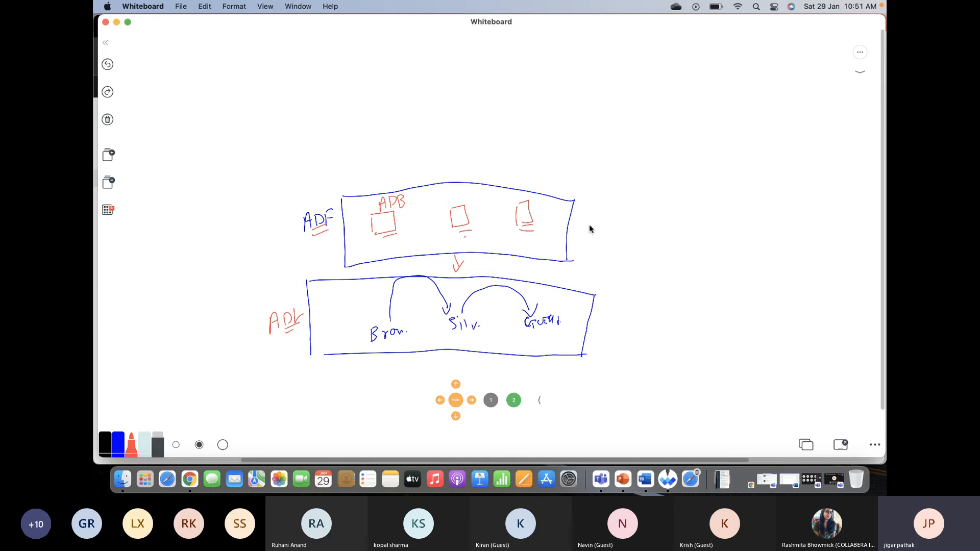
pyautogui.moveTo(579, 227); pyautogui.dragTo(597, 226)
pyautogui.moveTo(525, 204)
pyautogui.mouseDown()
pyautogui.moveTo(553, 180)
pyautogui.moveTo(549, 171)
pyautogui.mouseUp()
pyautogui.moveTo(592, 133); pyautogui.dragTo(640, 128)
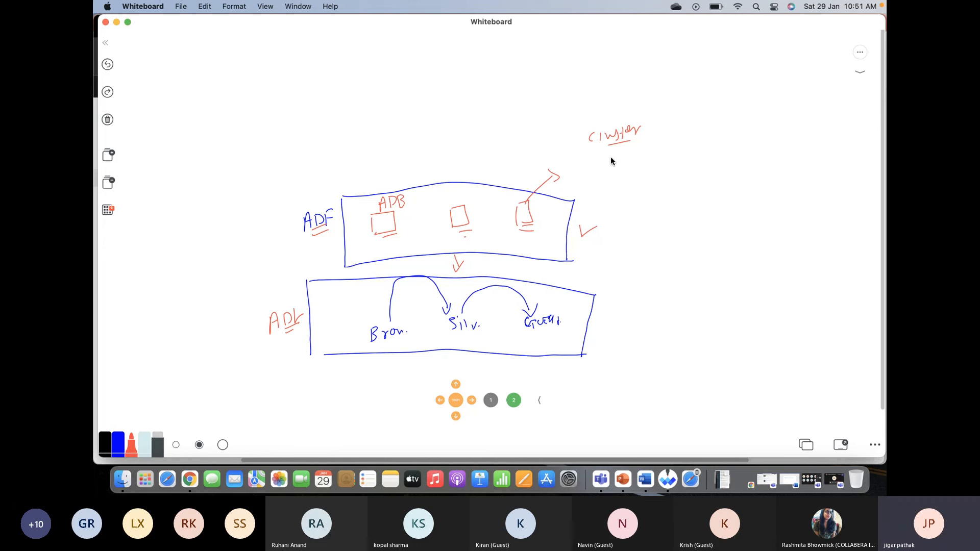
pyautogui.moveTo(611, 158)
pyautogui.mouseDown()
pyautogui.moveTo(608, 179)
pyautogui.moveTo(632, 178)
pyautogui.moveTo(608, 181)
pyautogui.moveTo(623, 205)
pyautogui.mouseUp()
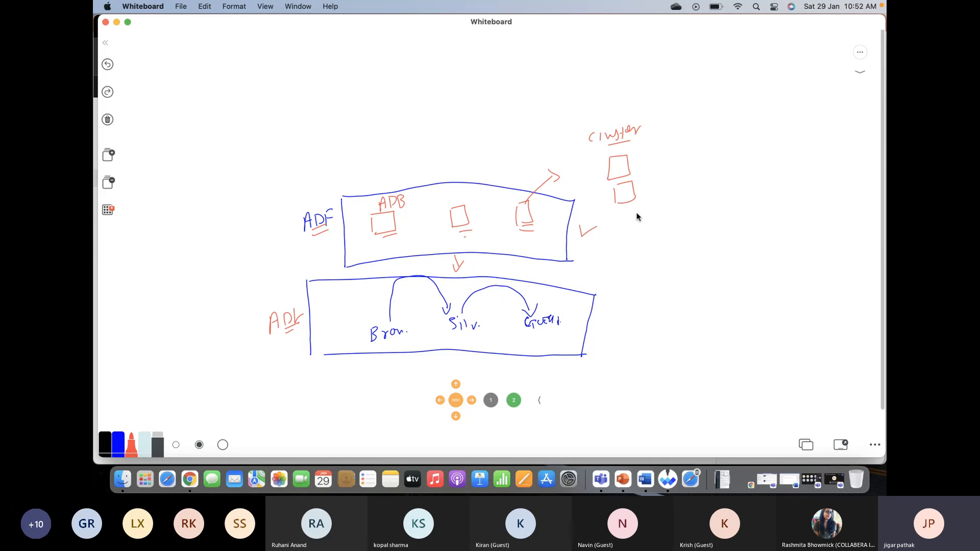
# - Mark the ADF box with In at its start and out at its end in red handwriting
pyautogui.moveTo(331, 182)
pyautogui.mouseDown()
pyautogui.moveTo(339, 178)
pyautogui.moveTo(334, 190)
pyautogui.moveTo(348, 182)
pyautogui.mouseUp()
pyautogui.click(353, 180)
pyautogui.moveTo(576, 184); pyautogui.dragTo(593, 189)
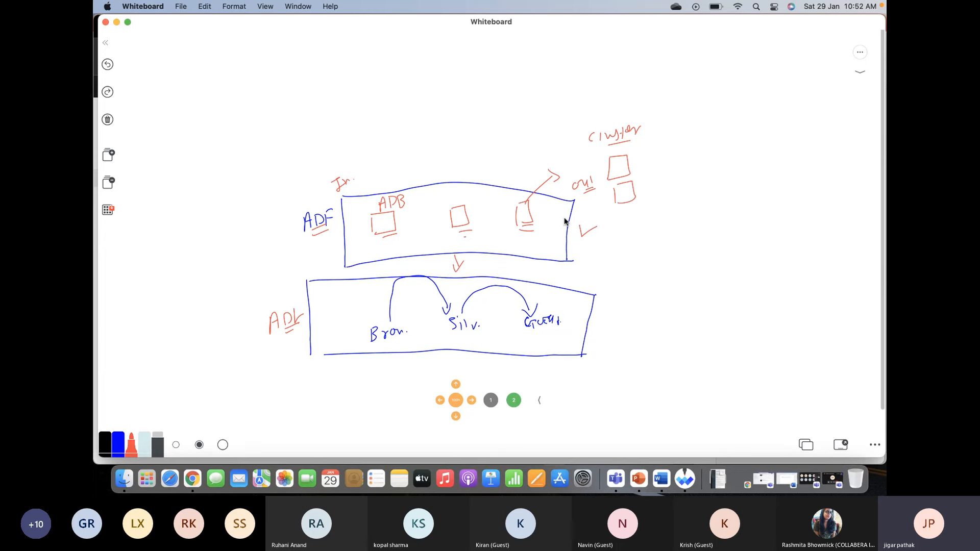
# - Return to Chrome, launch the deployed Databricks workspace and start a new cluster named adf-cluster
pyautogui.press('super+Tab')
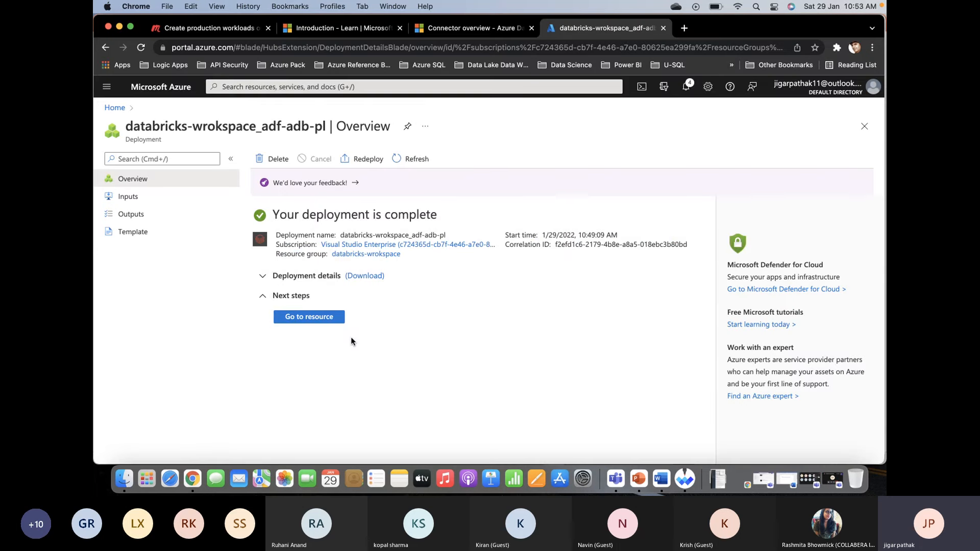
pyautogui.click(306, 318)
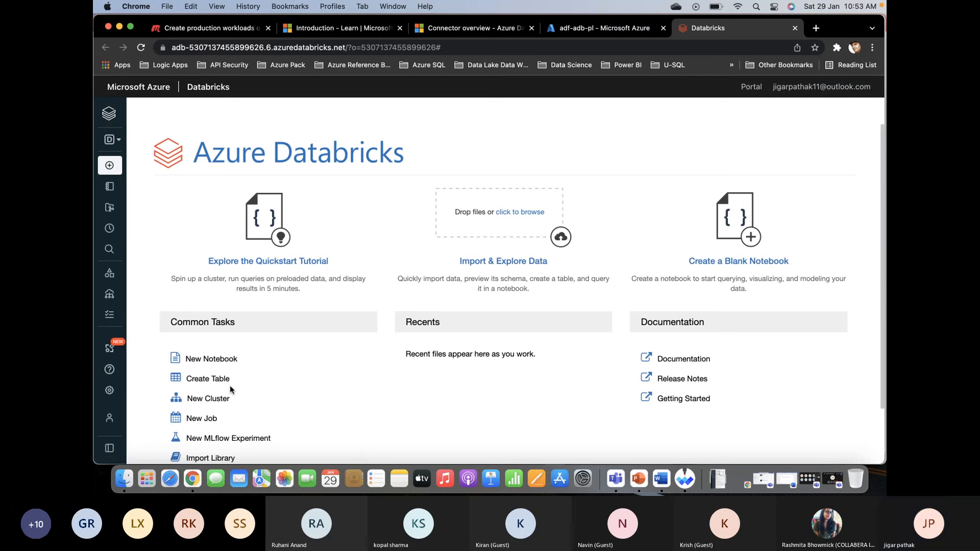
pyautogui.click(219, 404)
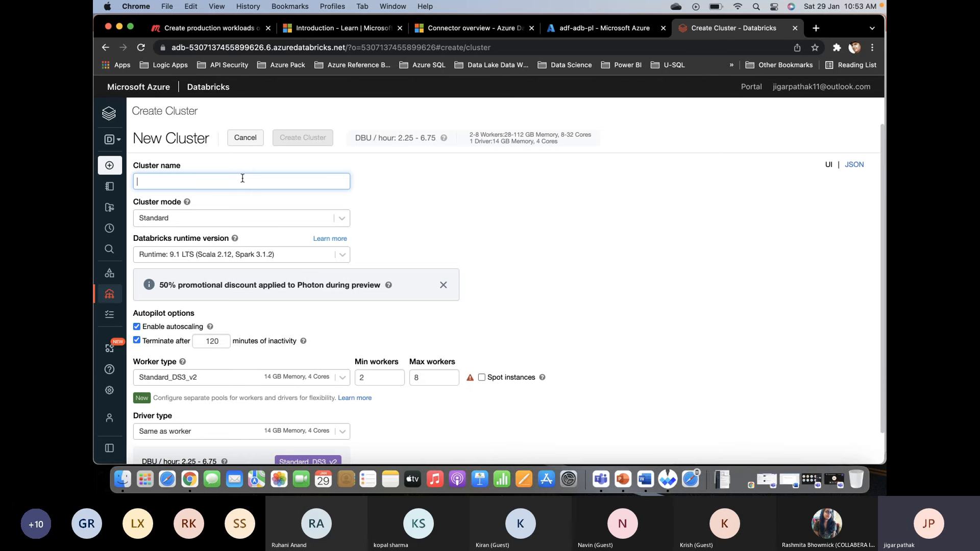
pyautogui.write('a')
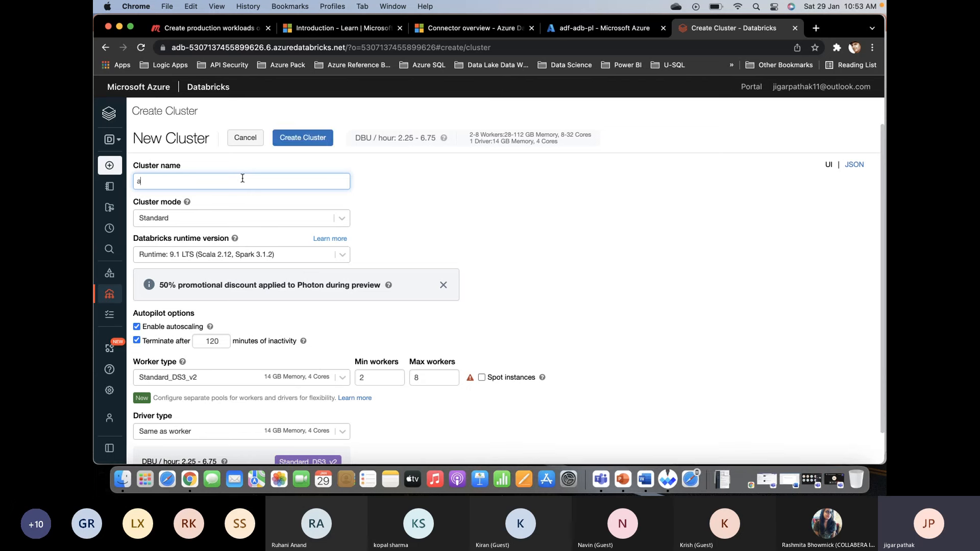
pyautogui.write('df-cluster')
# - Compare the Single Node and High Concurrency cluster modes and settle on Single Node
pyautogui.click(343, 220)
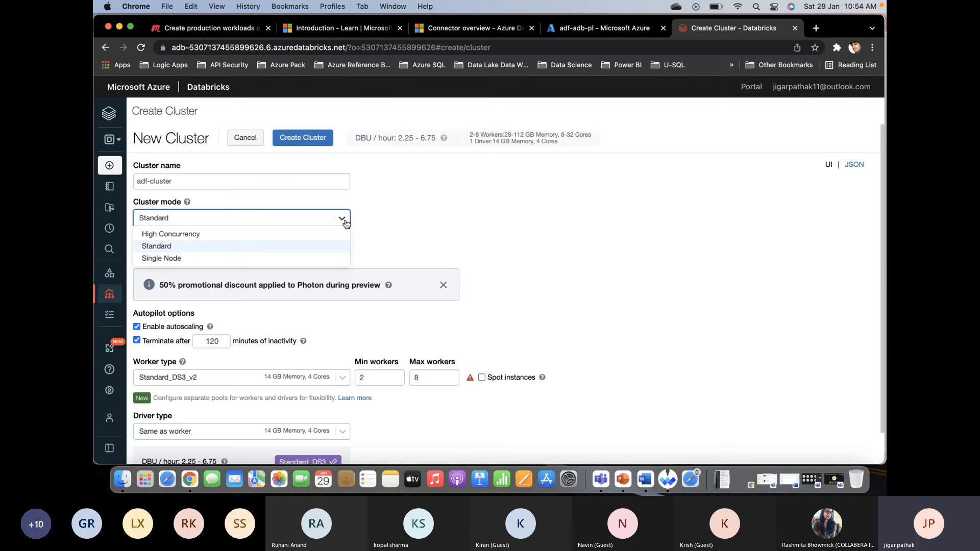
pyautogui.click(283, 260)
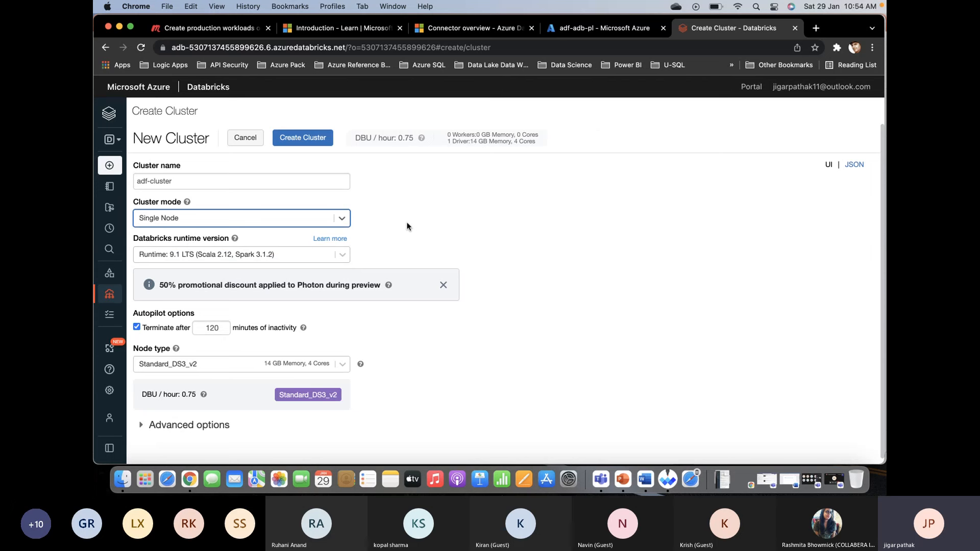
pyautogui.click(342, 218)
pyautogui.click(320, 238)
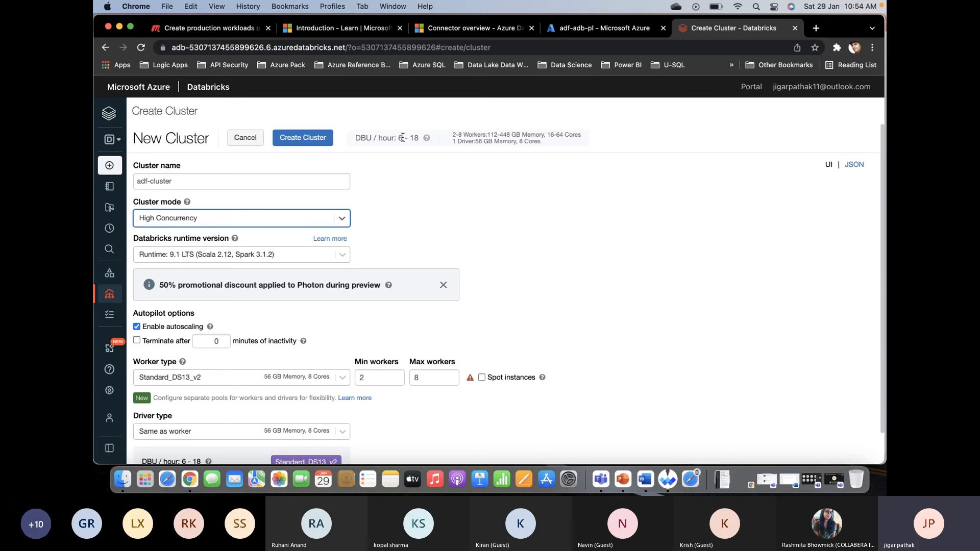
pyautogui.moveTo(427, 137)
pyautogui.click(341, 222)
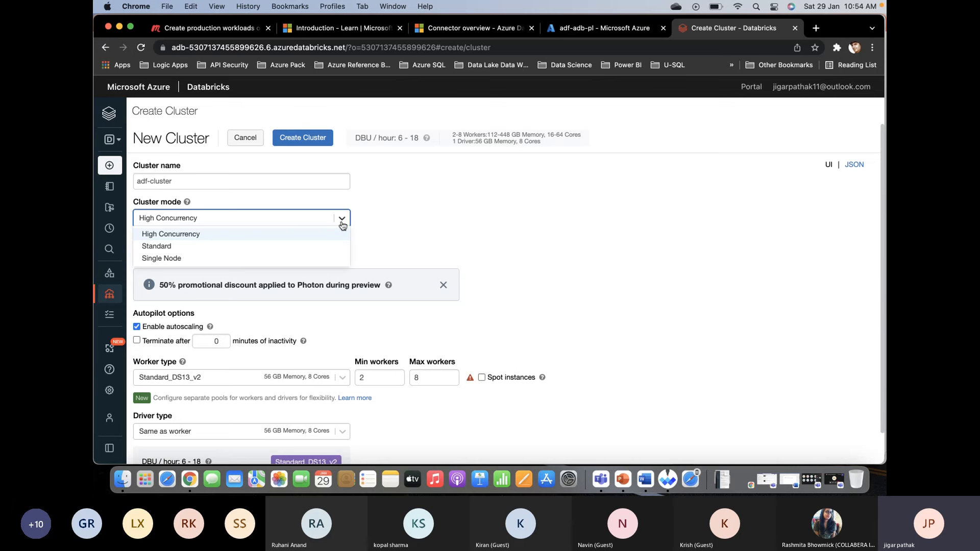
pyautogui.click(294, 259)
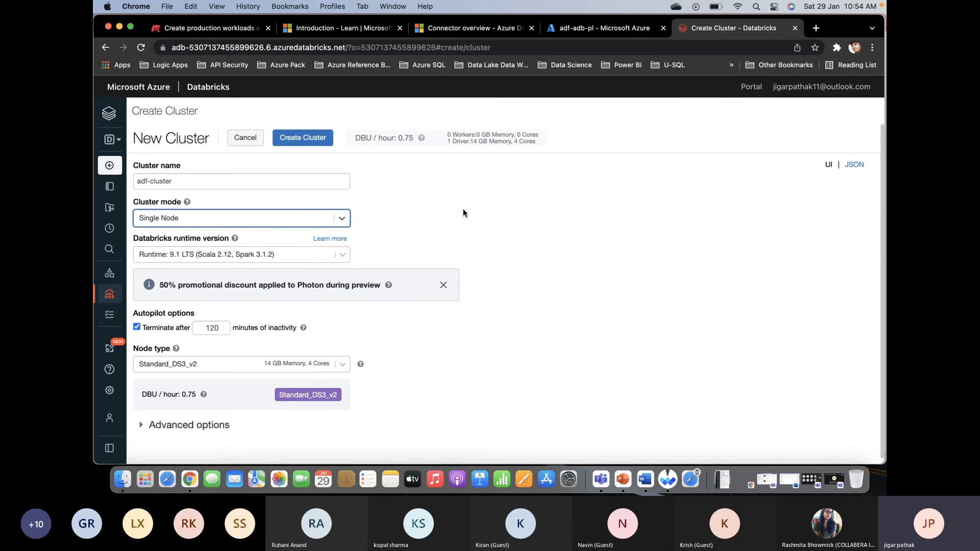
# - Set the cluster's Databricks runtime version to 7.3 LTS (Scala 2.12, Spark 3.0.1)
pyautogui.scroll(-1, 462, 213)
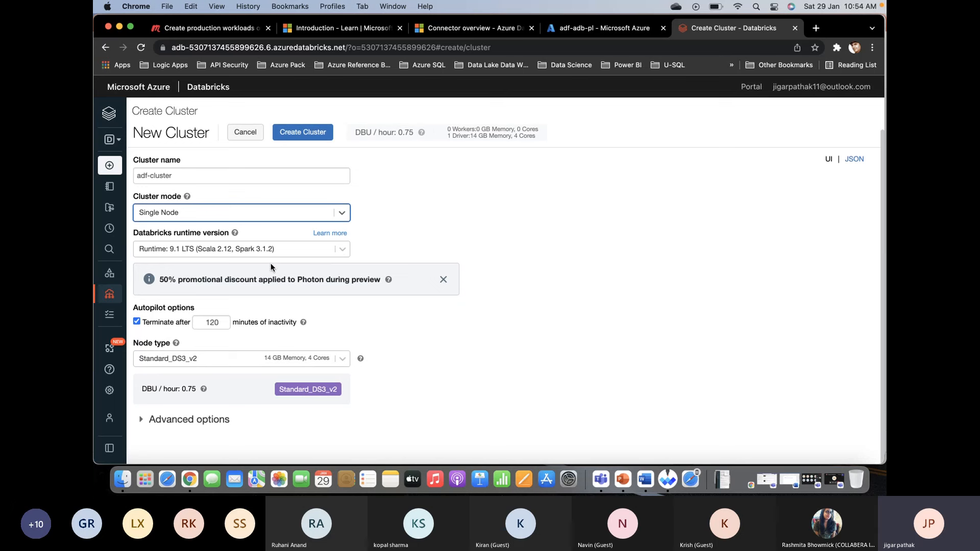
pyautogui.click(342, 250)
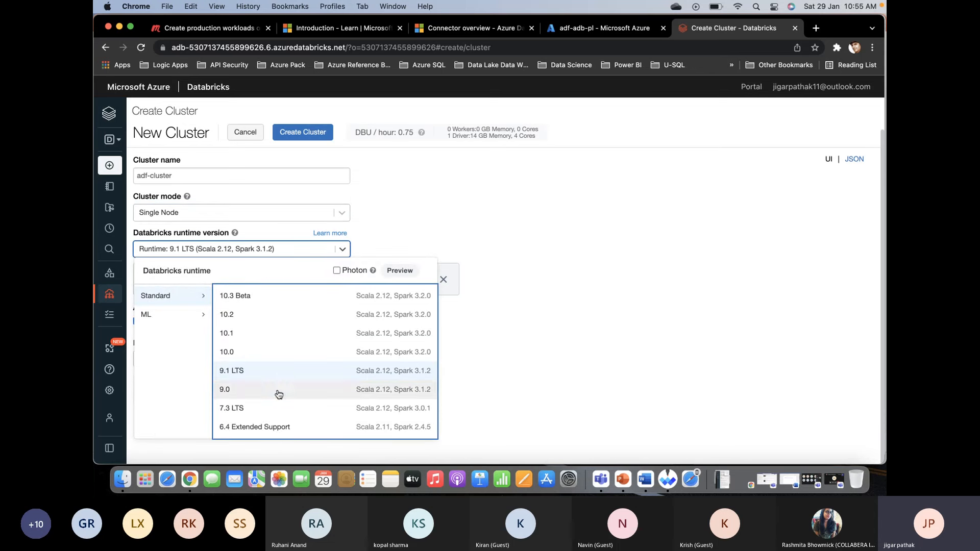
pyautogui.click(279, 410)
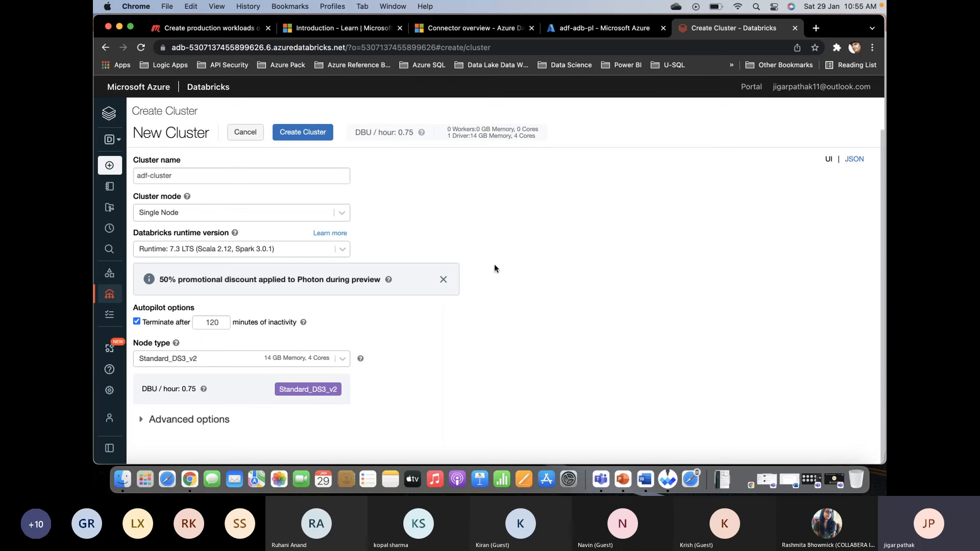
# - Set the cluster to terminate after 45 minutes of inactivity and create it
pyautogui.scroll(-1, 507, 346)
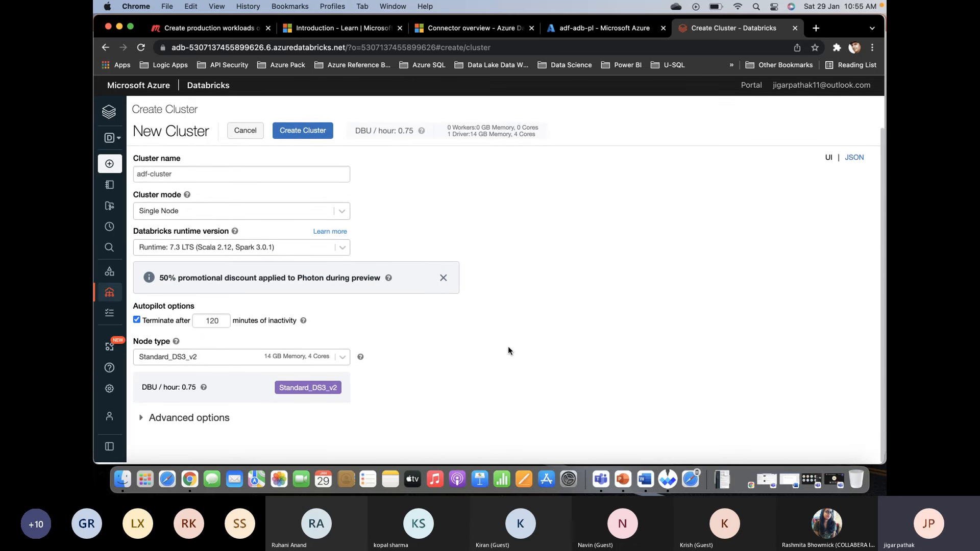
pyautogui.scroll(1, 508, 347)
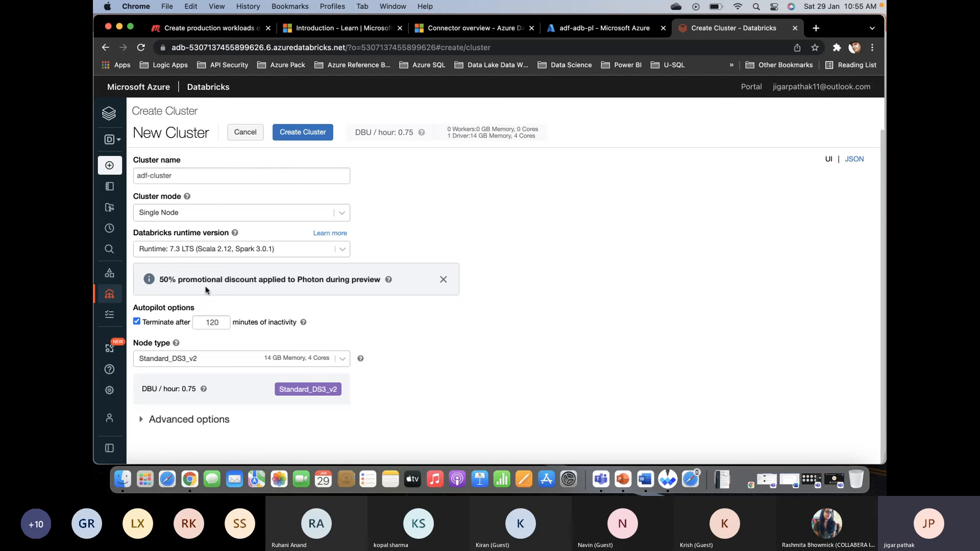
pyautogui.doubleClick(211, 322)
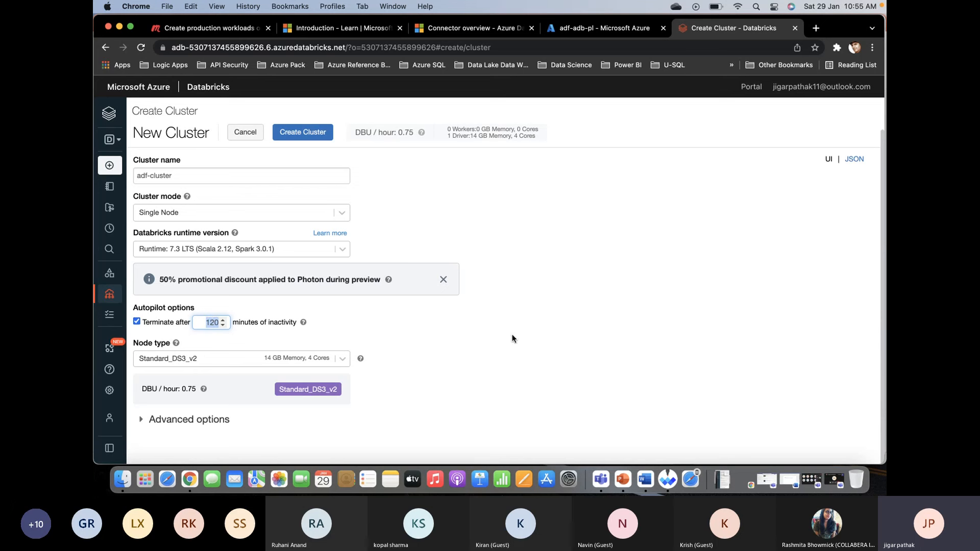
pyautogui.write('45')
pyautogui.click(519, 356)
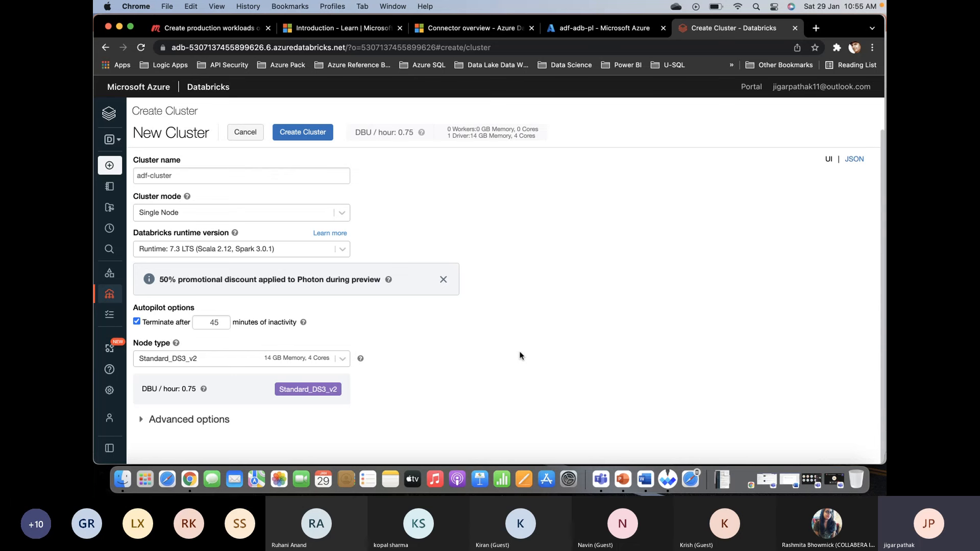
pyautogui.scroll(-1, 520, 356)
pyautogui.click(317, 136)
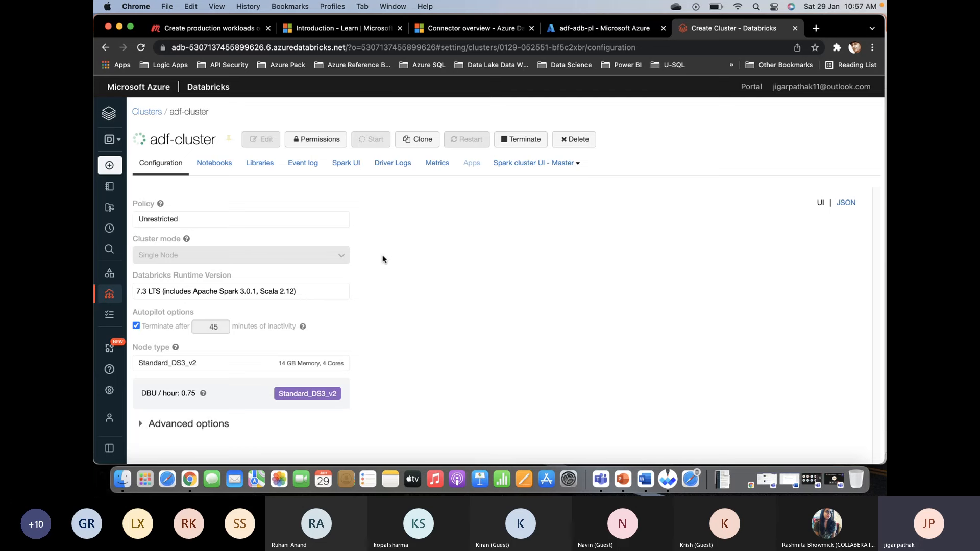
# - Continue the Microsoft Learn module to the unit on scheduling Databricks jobs and read how to retrieve the workspace access token
pyautogui.click(345, 28)
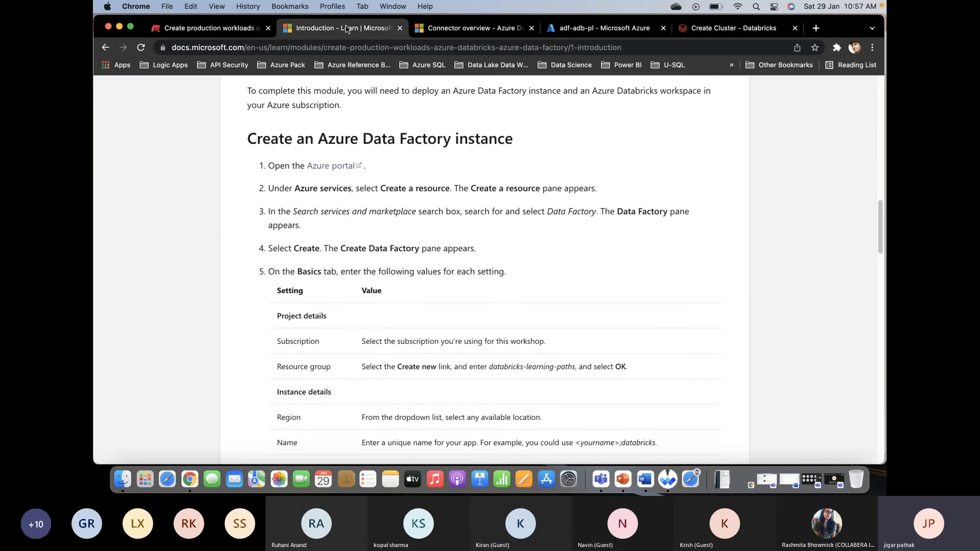
pyautogui.scroll(-5, 414, 224)
pyautogui.scroll(-15, 414, 223)
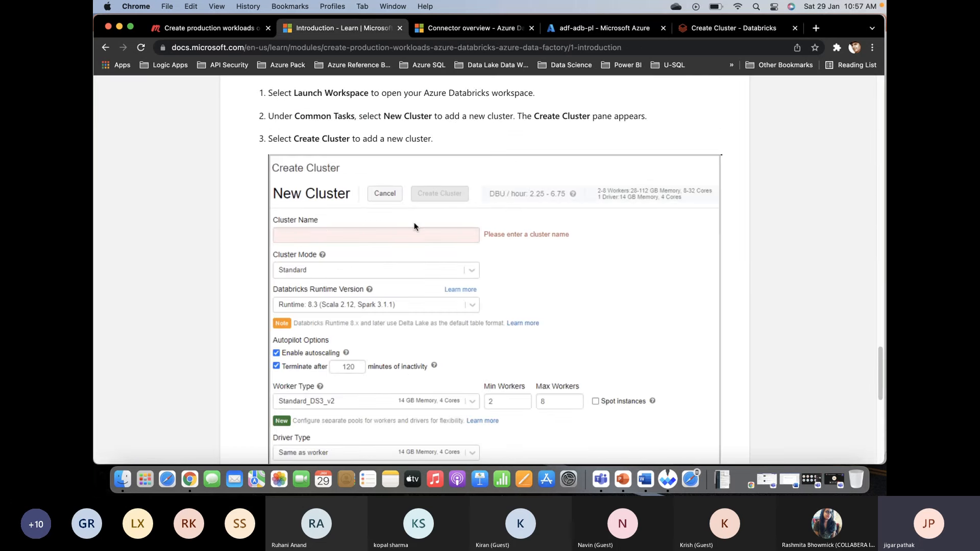
pyautogui.click(280, 329)
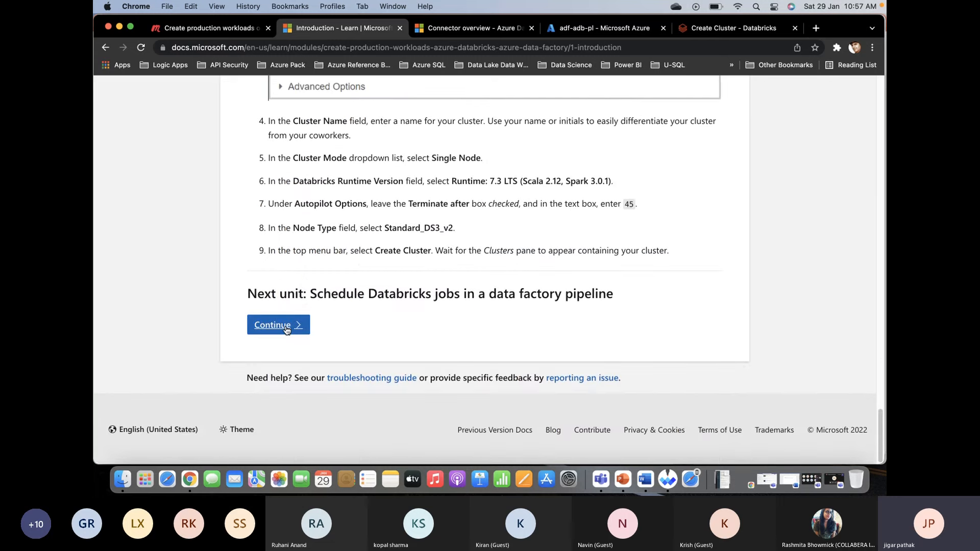
pyautogui.scroll(-7, 343, 278)
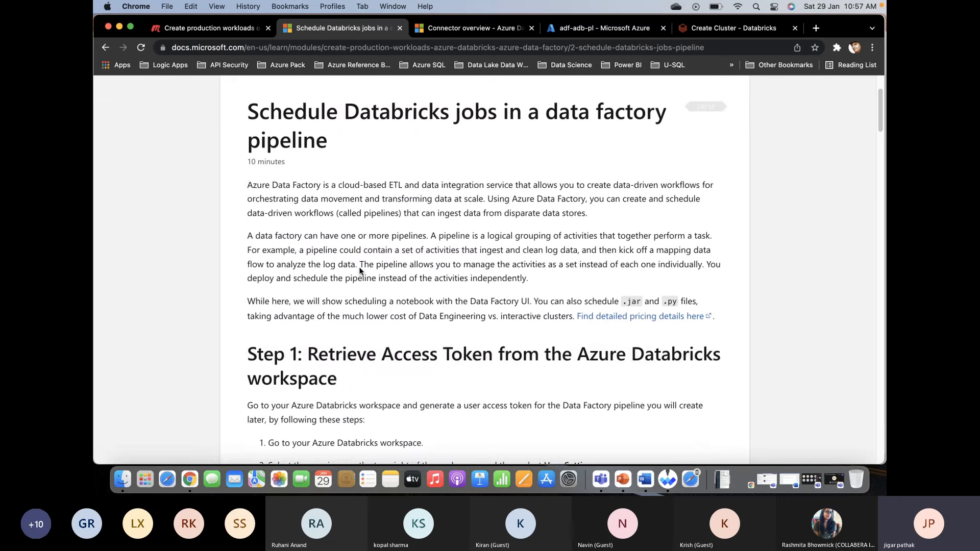
pyautogui.scroll(-1, 360, 271)
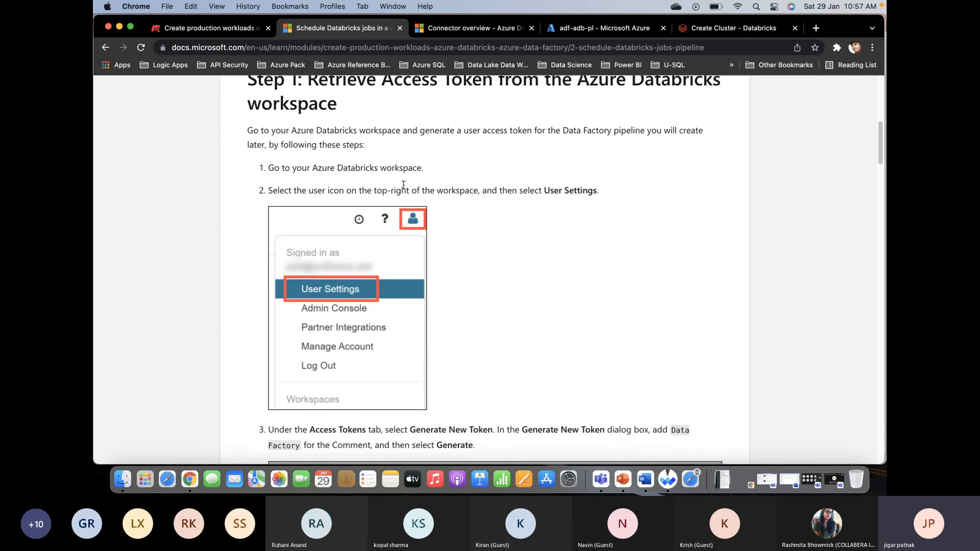
# - Return to the Databricks workspace and open the access tokens section of the user settings
pyautogui.click(597, 29)
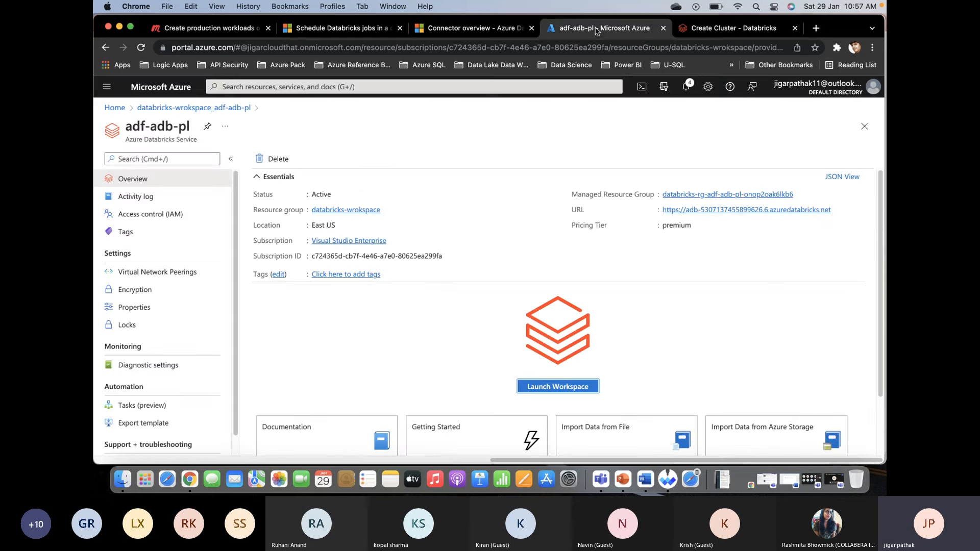
pyautogui.click(709, 29)
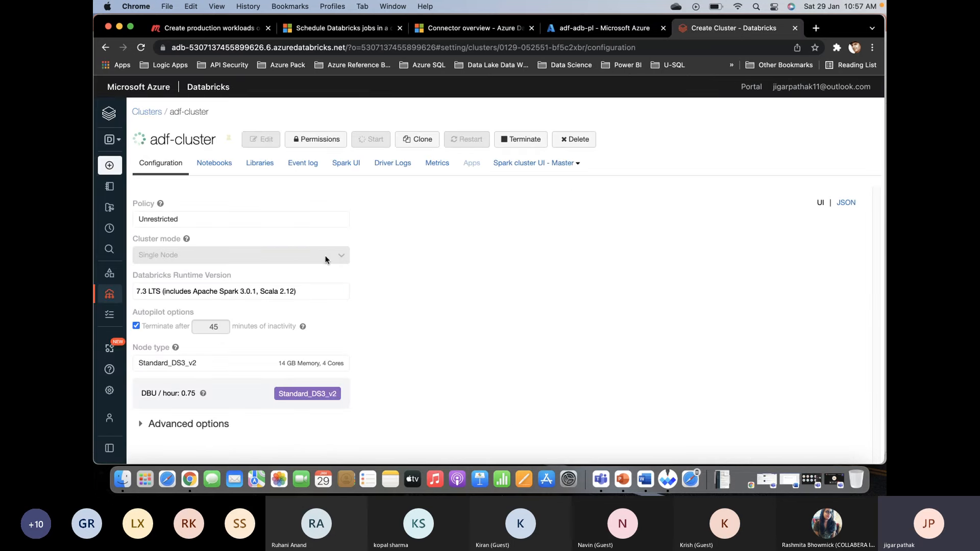
pyautogui.moveTo(104, 414)
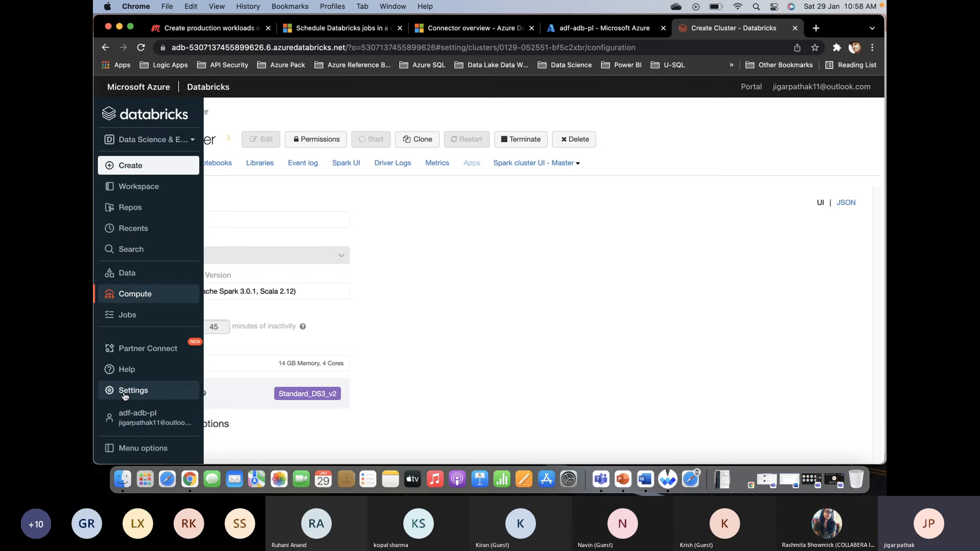
pyautogui.click(123, 396)
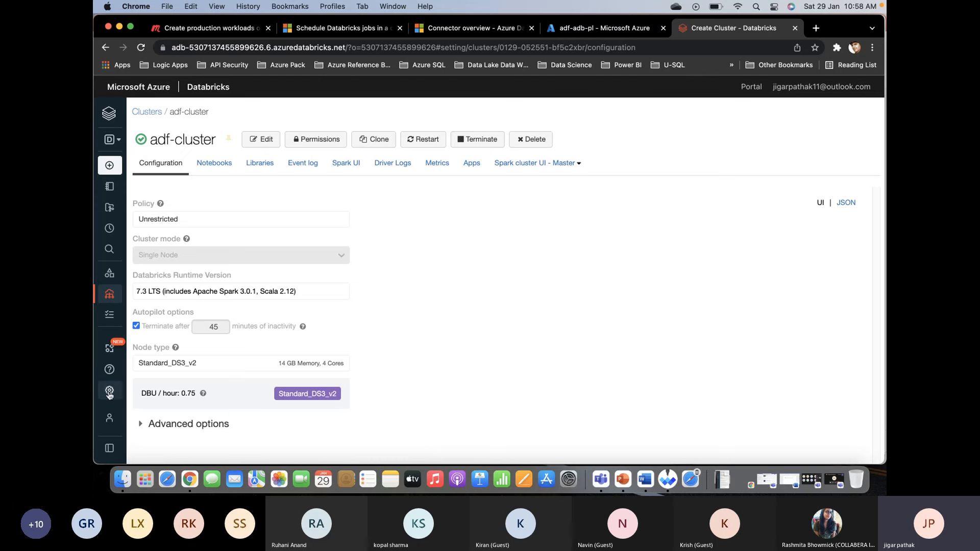
pyautogui.moveTo(109, 392)
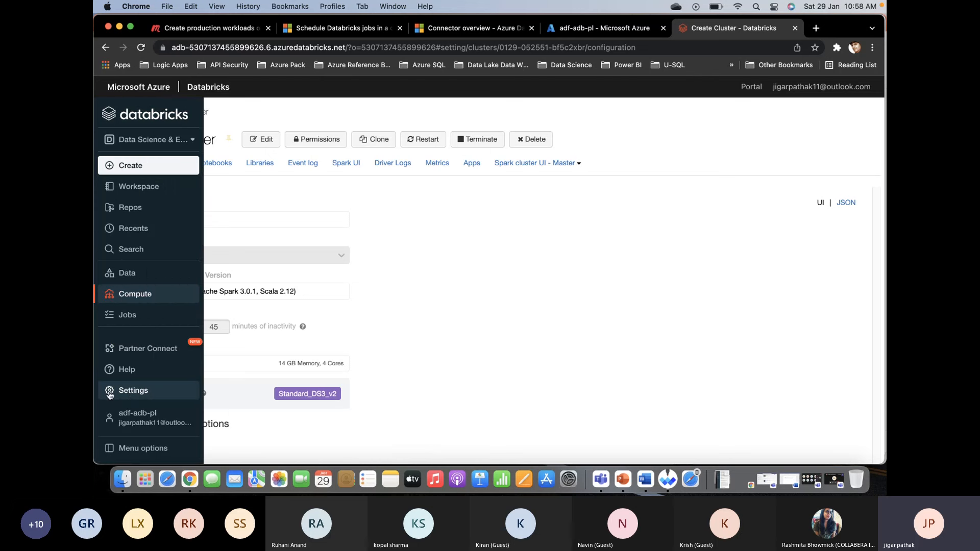
pyautogui.click(142, 394)
pyautogui.click(237, 342)
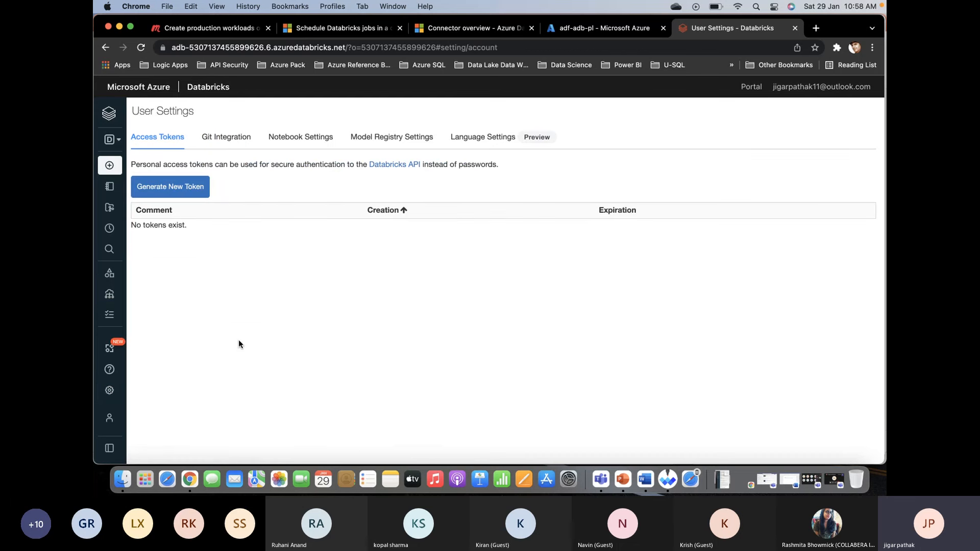
# - Generate a new personal access token with the comment "Data Factory"
pyautogui.click(174, 187)
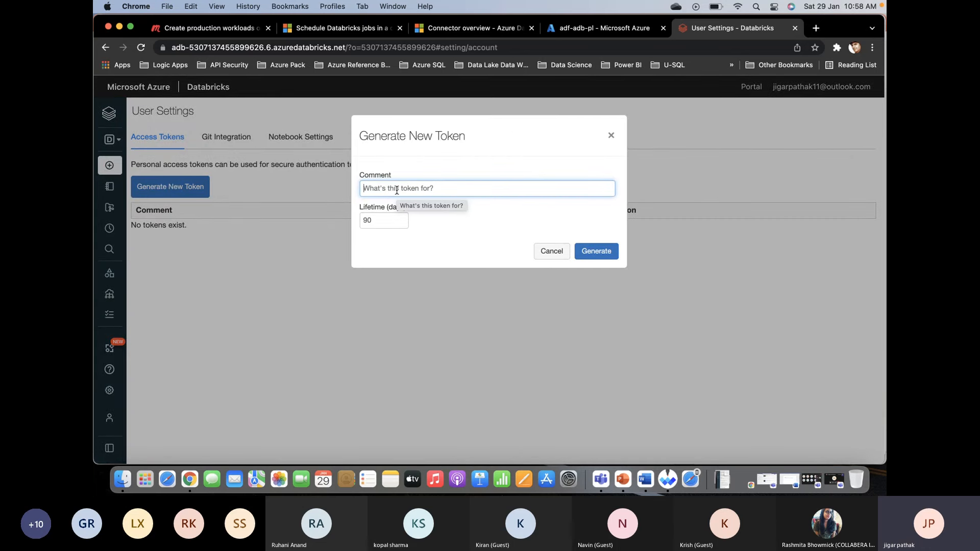
pyautogui.write('D')
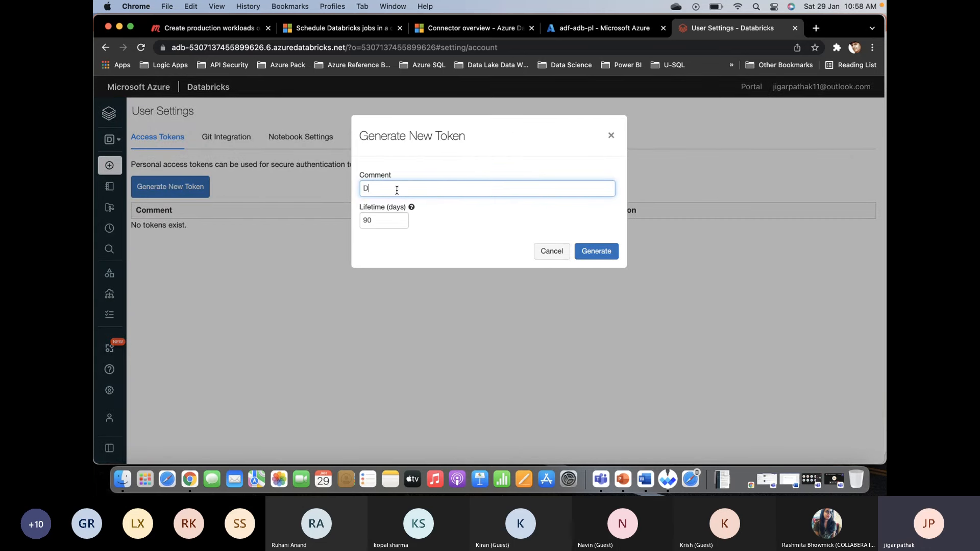
pyautogui.write('ata Factory')
pyautogui.click(594, 252)
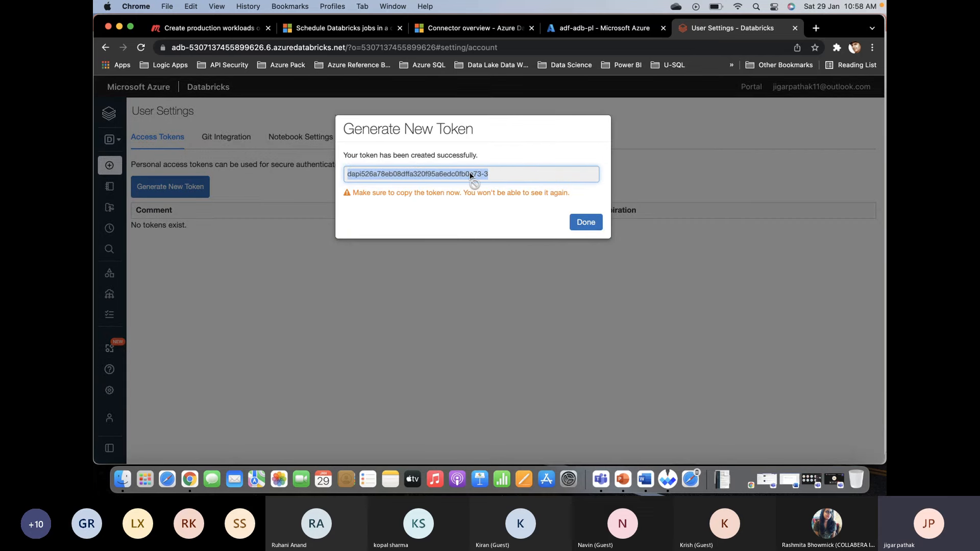
# - Paste the generated access token into a new TextEdit document and finish the token dialog in Databricks
pyautogui.press('super+space')
pyautogui.write('te')
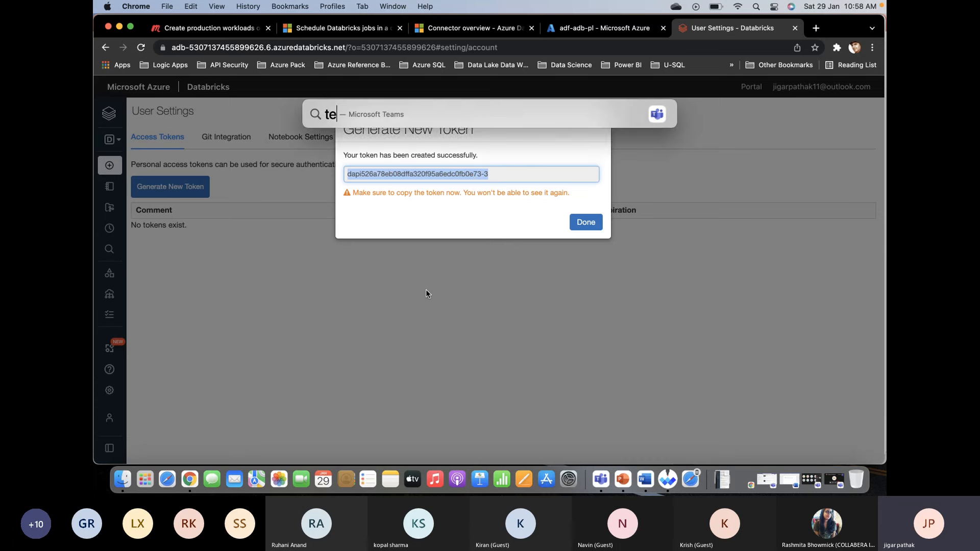
pyautogui.write('xt')
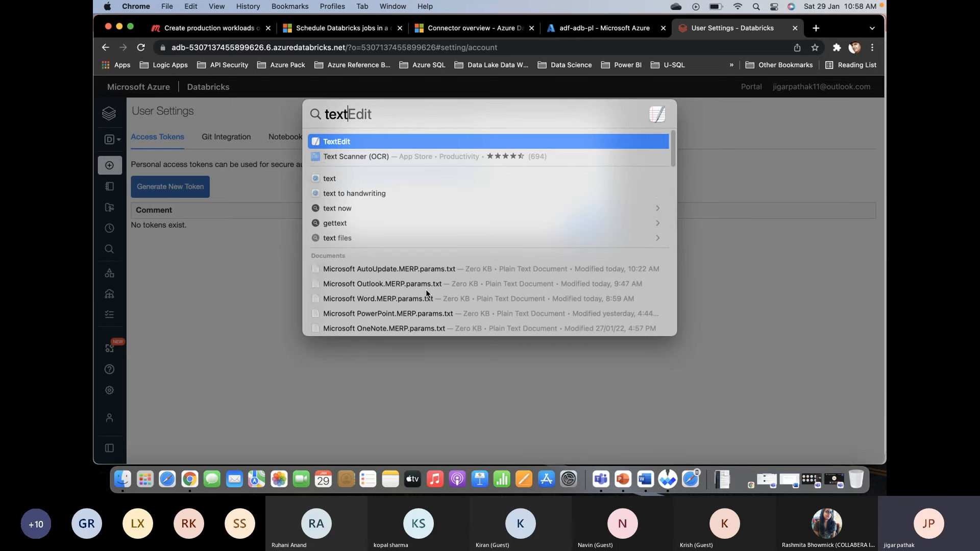
pyautogui.press('Return')
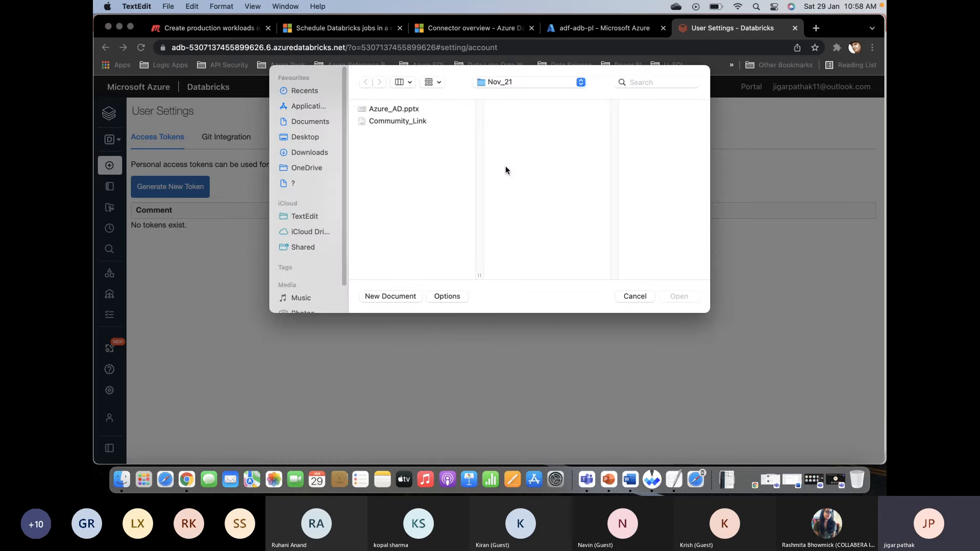
pyautogui.click(395, 296)
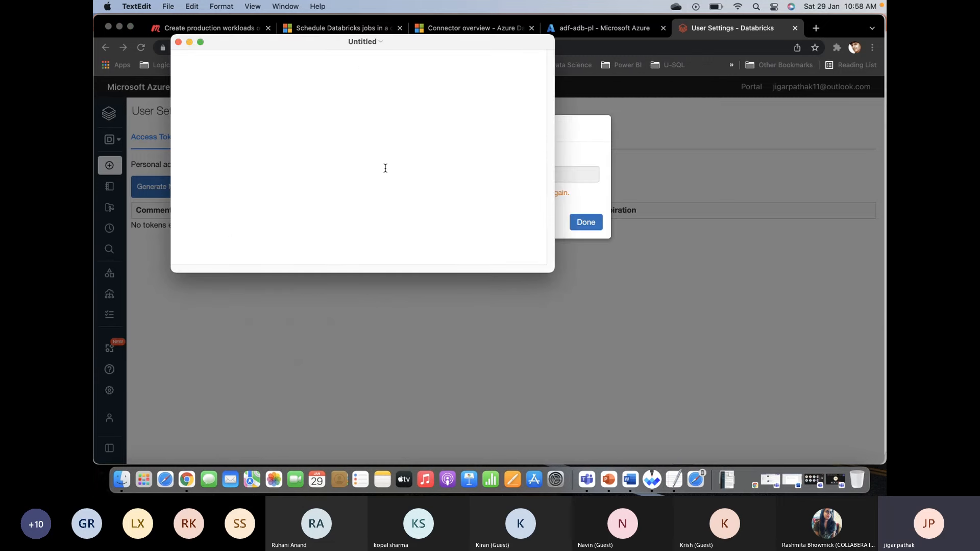
pyautogui.press('super+v')
pyautogui.press('super+Tab')
pyautogui.click(491, 229)
pyautogui.click(585, 222)
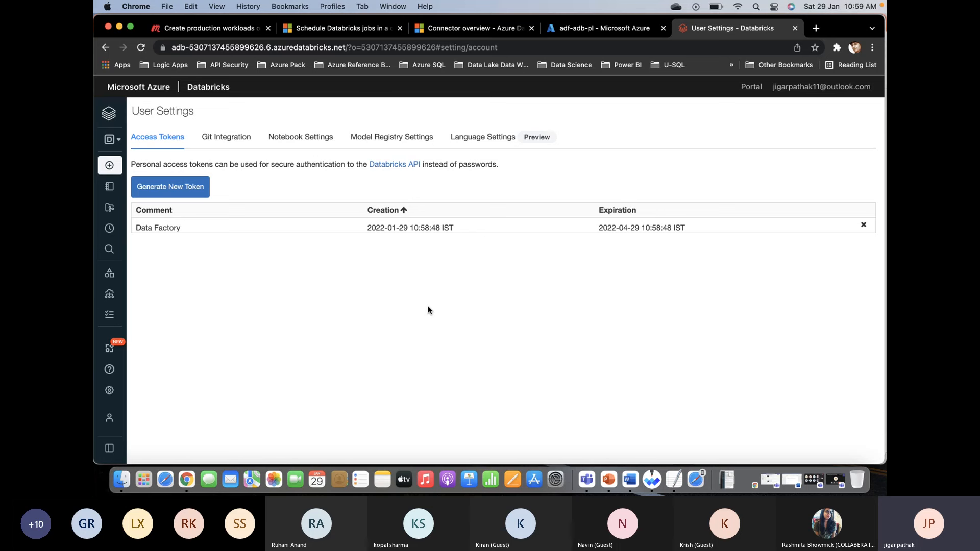
# - In the Azure portal, open the adf-databrick-pl data factory from the databricks-learning-path resource group
pyautogui.click(582, 28)
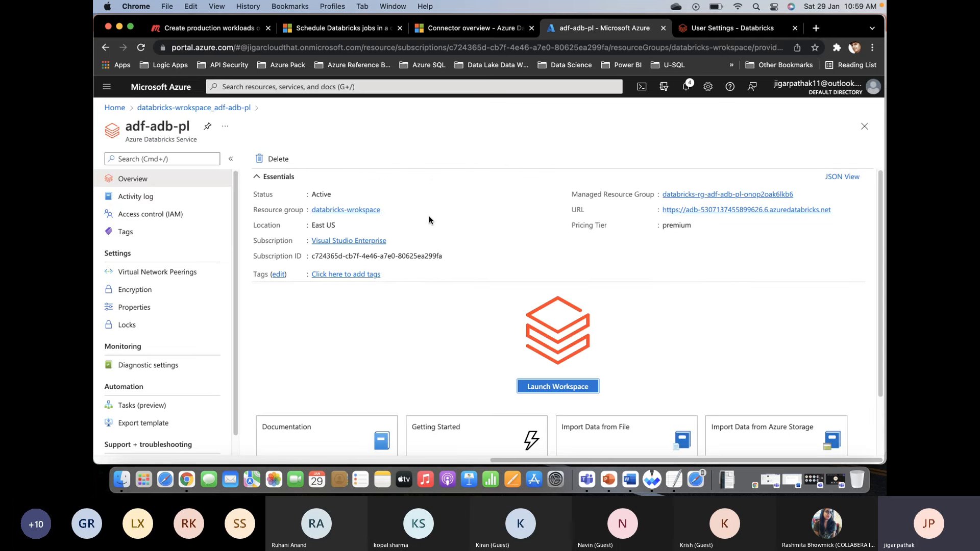
pyautogui.click(114, 108)
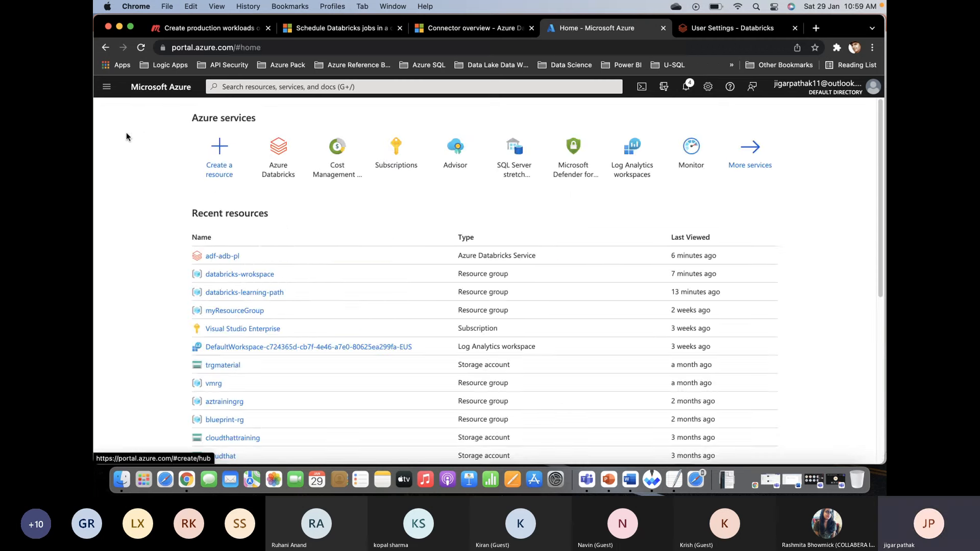
pyautogui.click(242, 292)
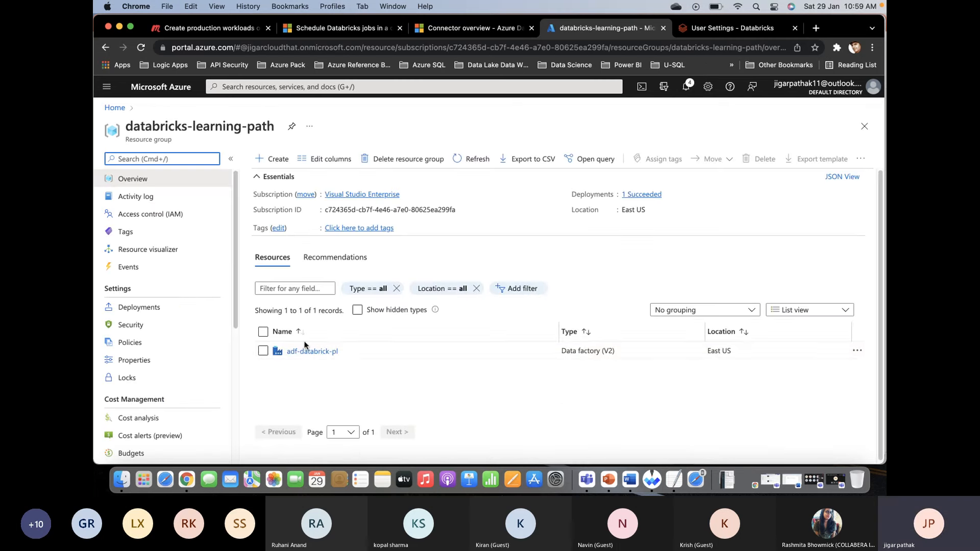
pyautogui.click(309, 351)
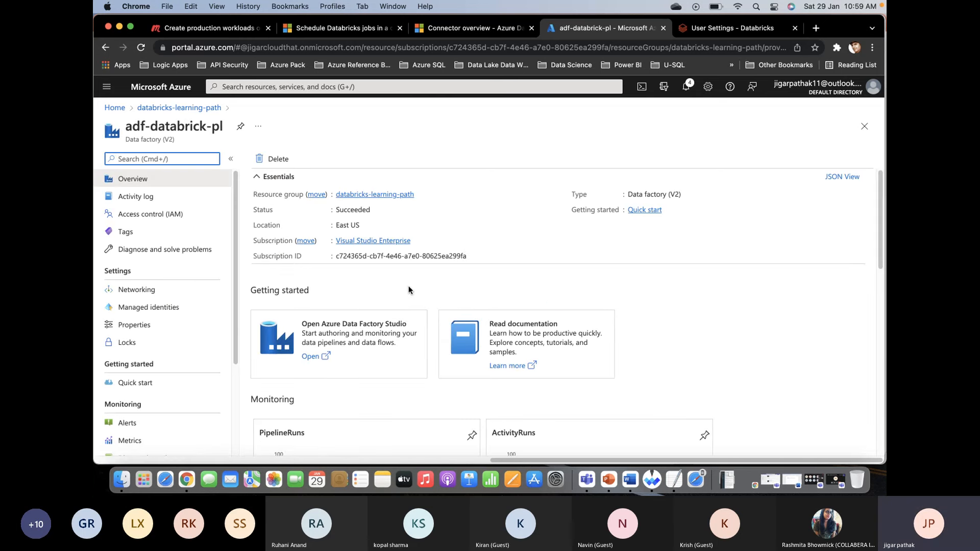
# - Read the Microsoft Learn instructions for the Azure Databricks linked service and launch Azure Data Factory Studio for adf-databrick-pl
pyautogui.click(342, 28)
pyautogui.scroll(-15, 470, 220)
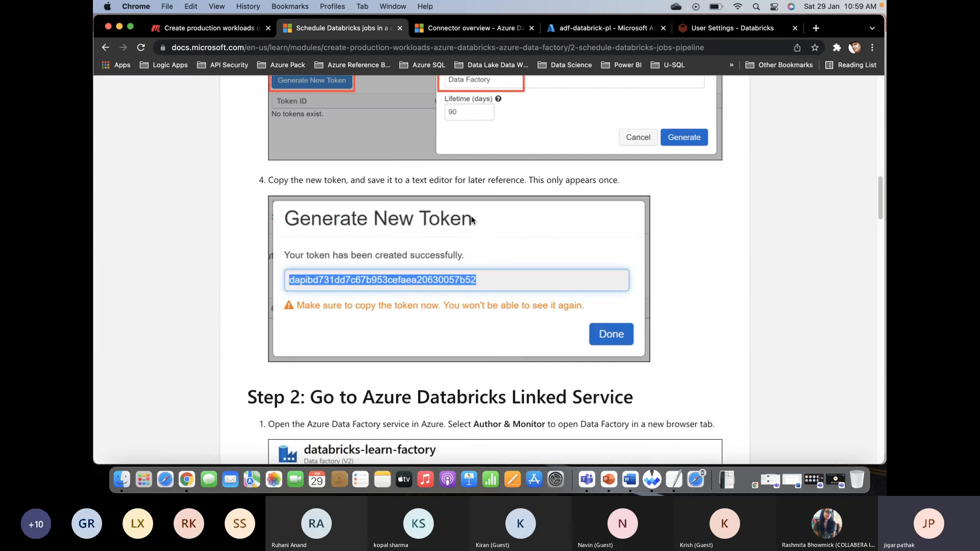
pyautogui.scroll(-4, 471, 219)
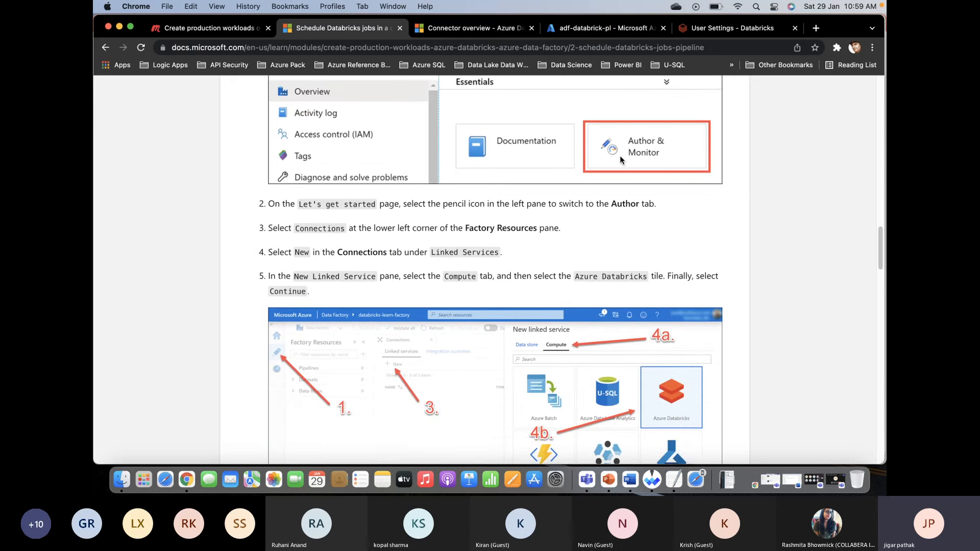
pyautogui.click(604, 30)
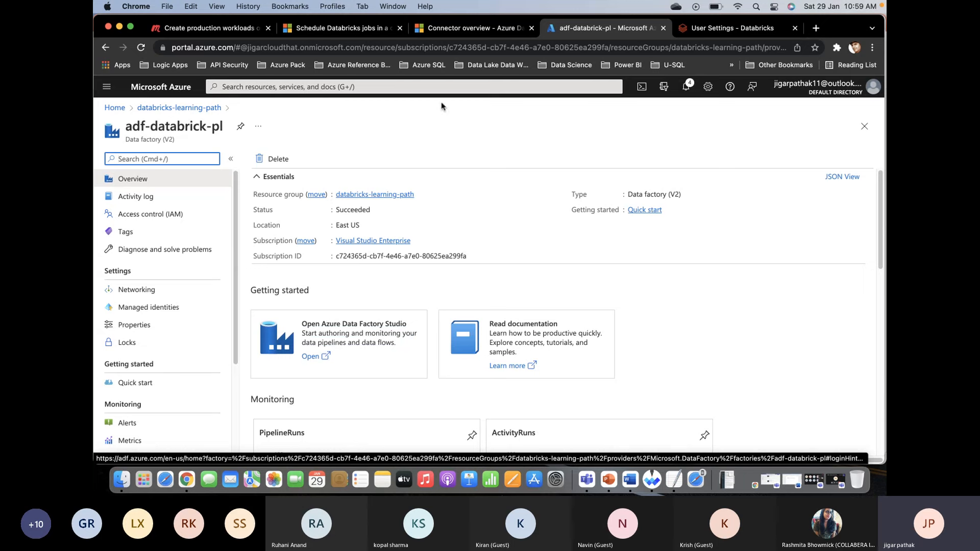
pyautogui.click(351, 29)
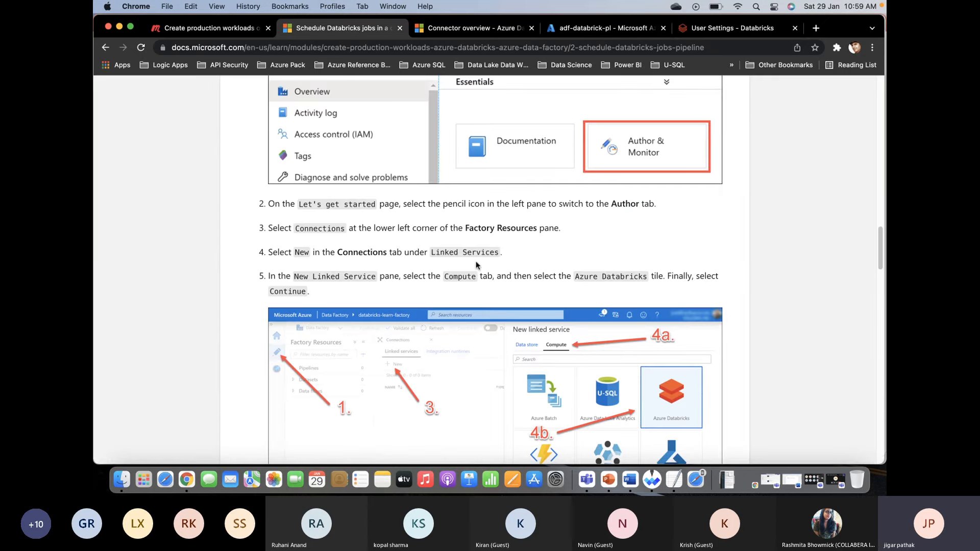
pyautogui.click(588, 29)
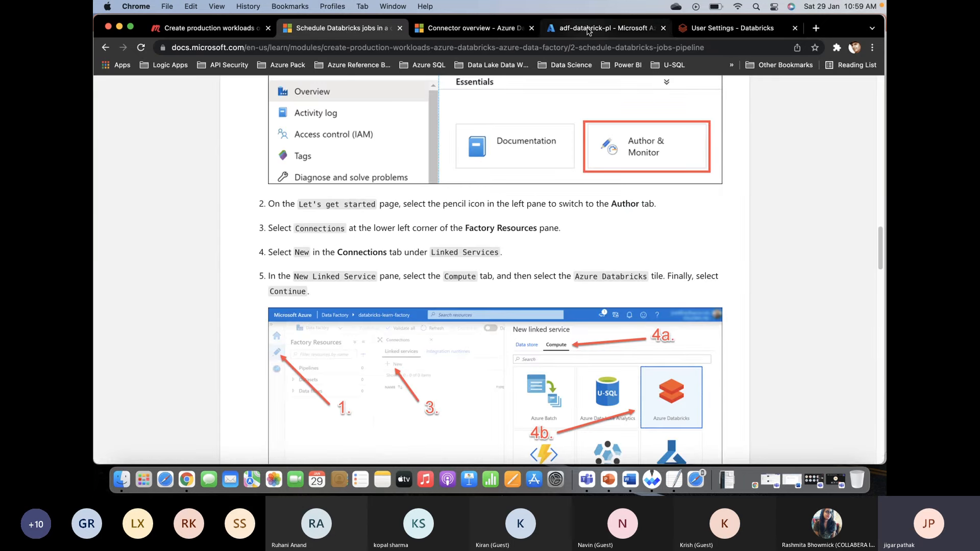
pyautogui.click(320, 356)
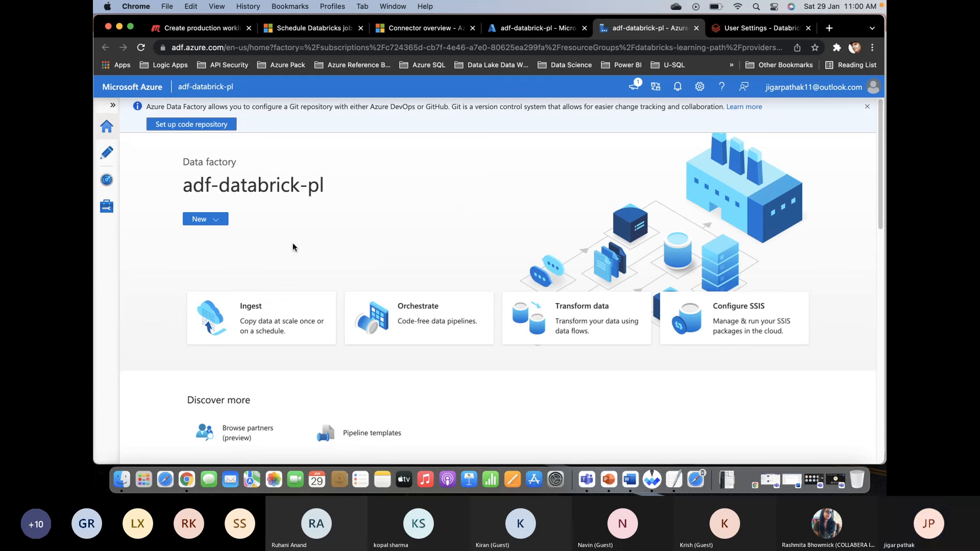
# - Look at the data factory's pipeline run monitoring and open its linked services management page
pyautogui.click(114, 106)
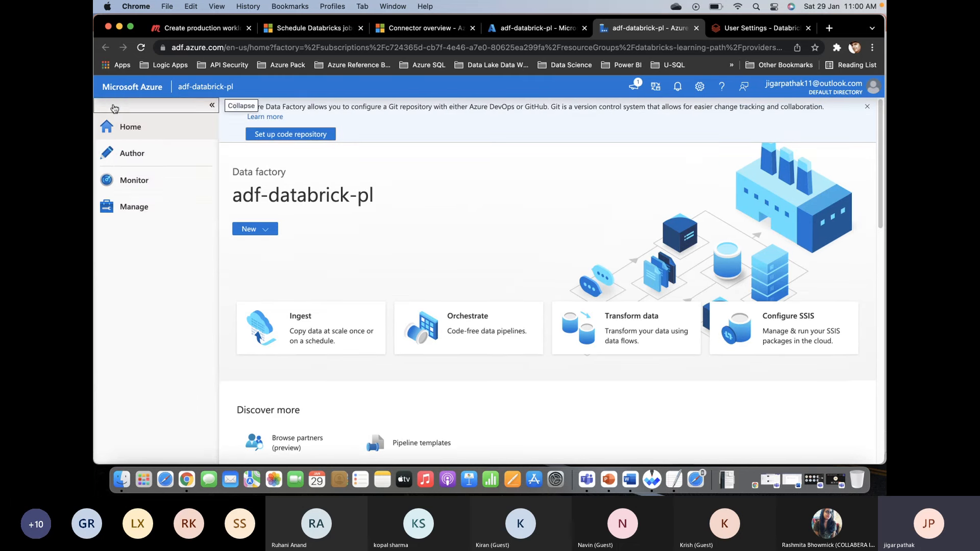
pyautogui.click(140, 182)
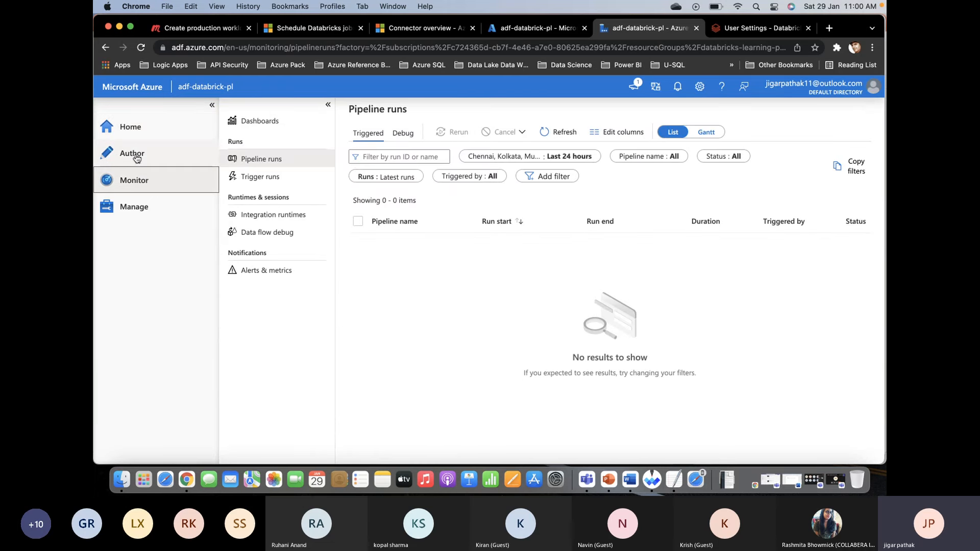
pyautogui.click(136, 211)
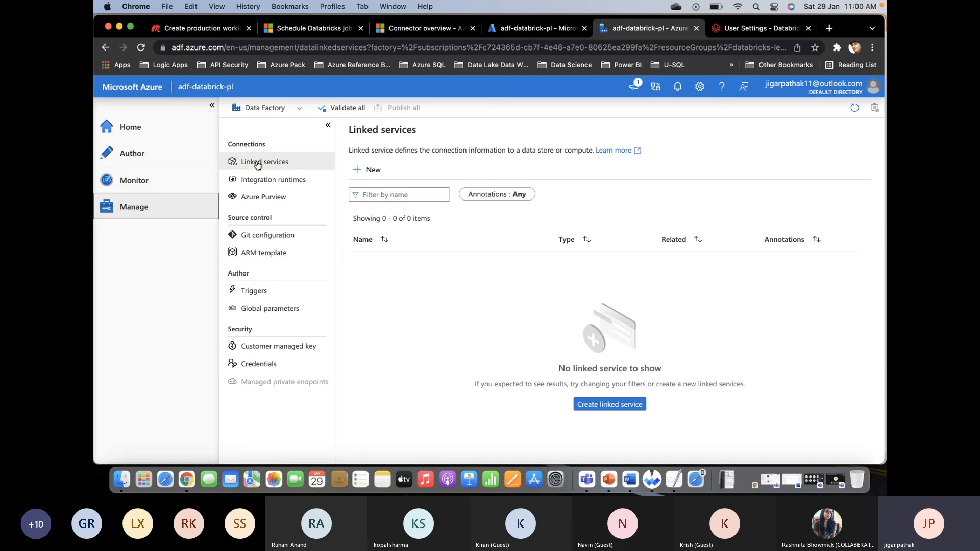
pyautogui.click(258, 165)
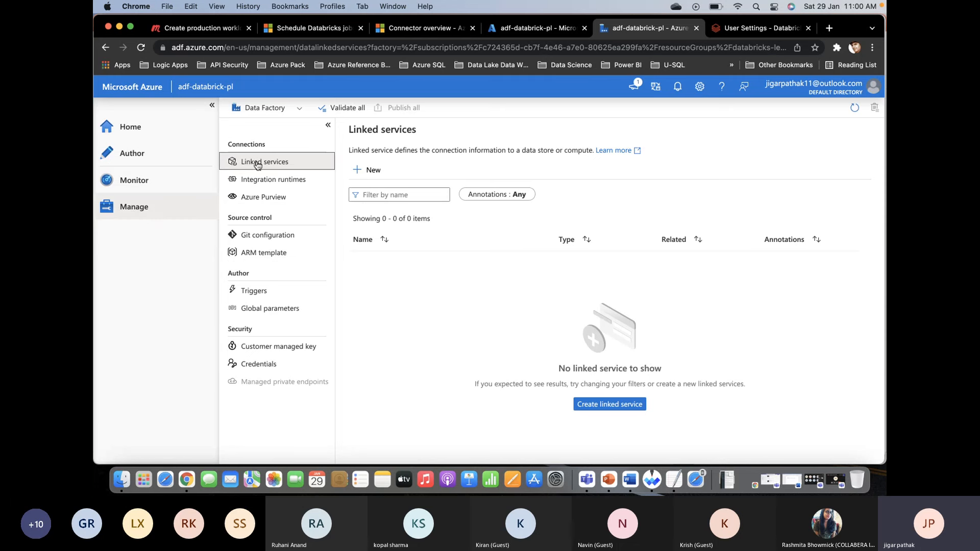
# - Start a new linked service of the compute type Azure Databricks and continue to its configuration form
pyautogui.click(361, 172)
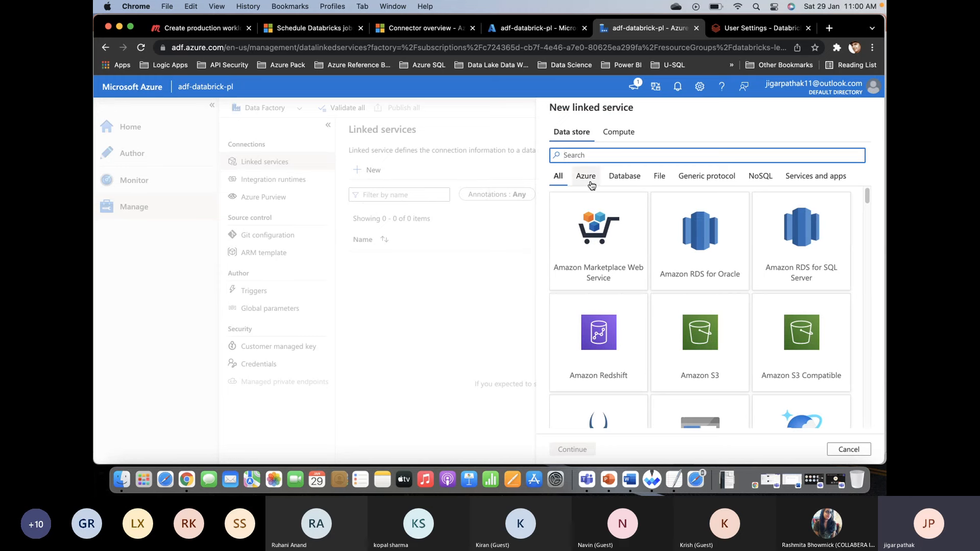
pyautogui.click(591, 185)
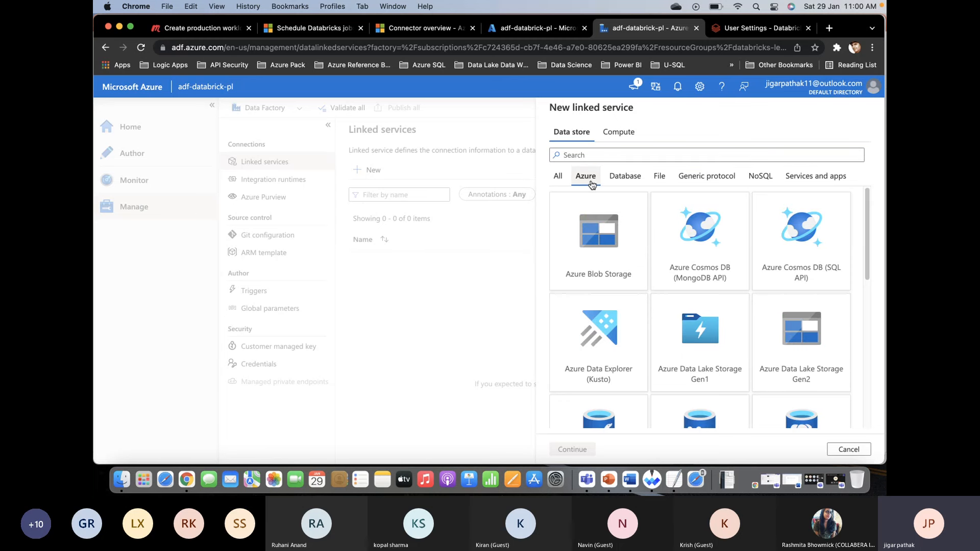
pyautogui.scroll(-3, 746, 295)
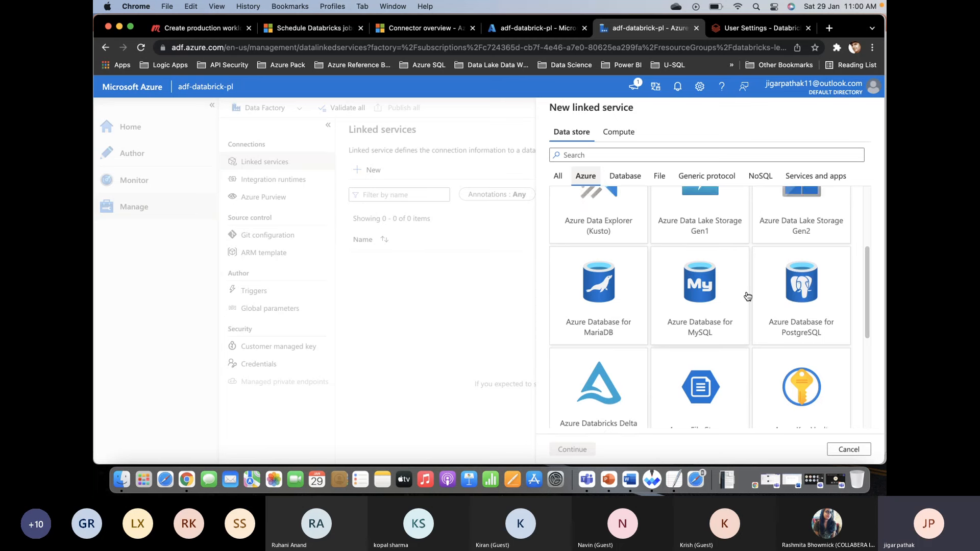
pyautogui.click(617, 132)
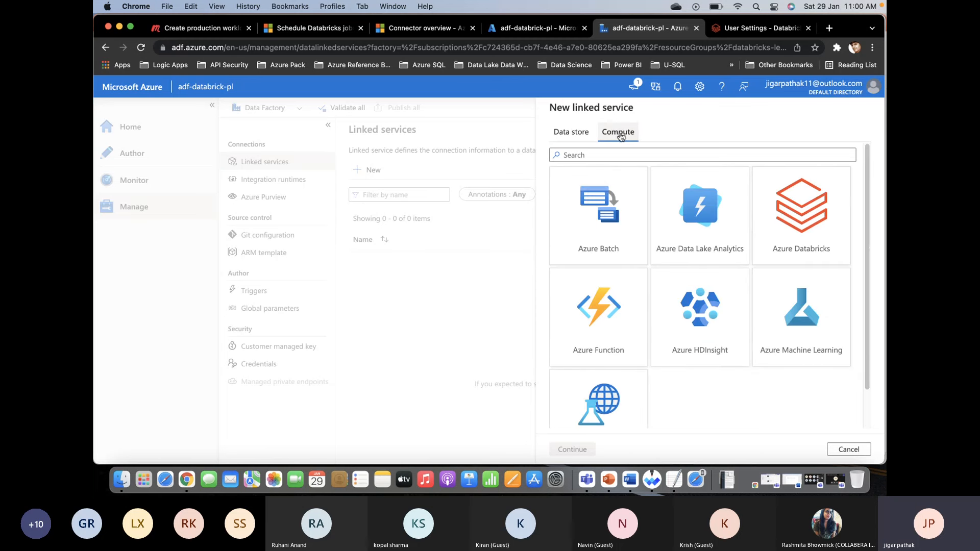
pyautogui.click(805, 227)
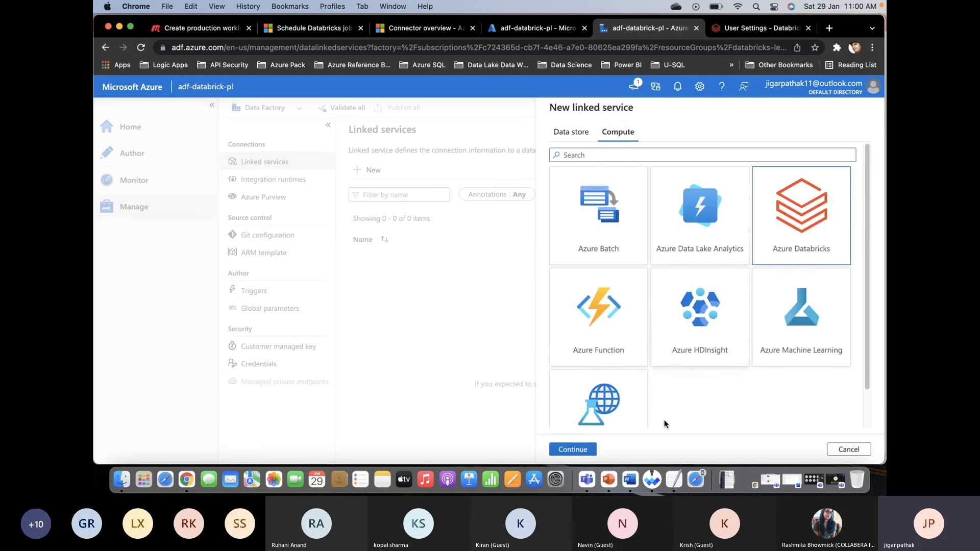
pyautogui.click(572, 449)
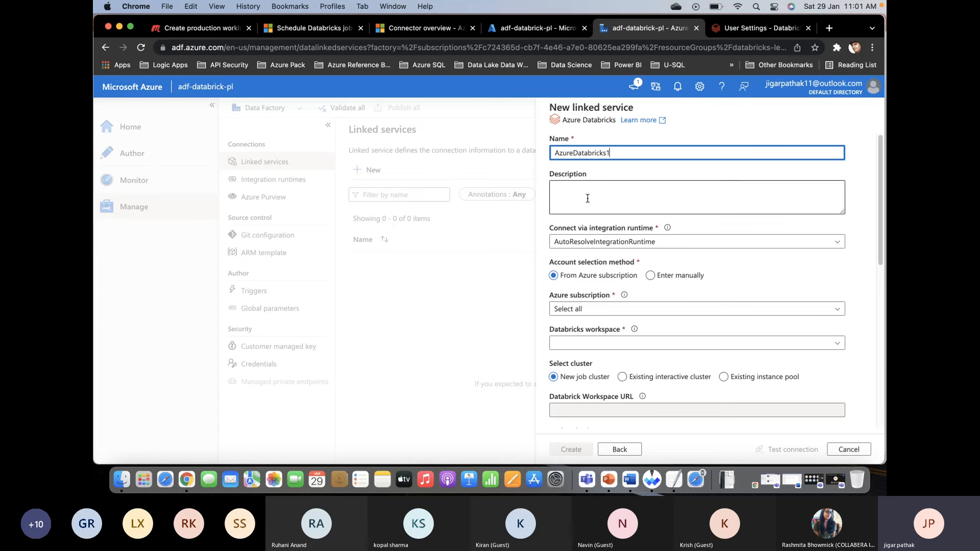
# - Set the linked service to the second Visual Studio Enterprise subscription, an existing interactive cluster and the Databricks workspace adf-adb-pl
pyautogui.click(586, 199)
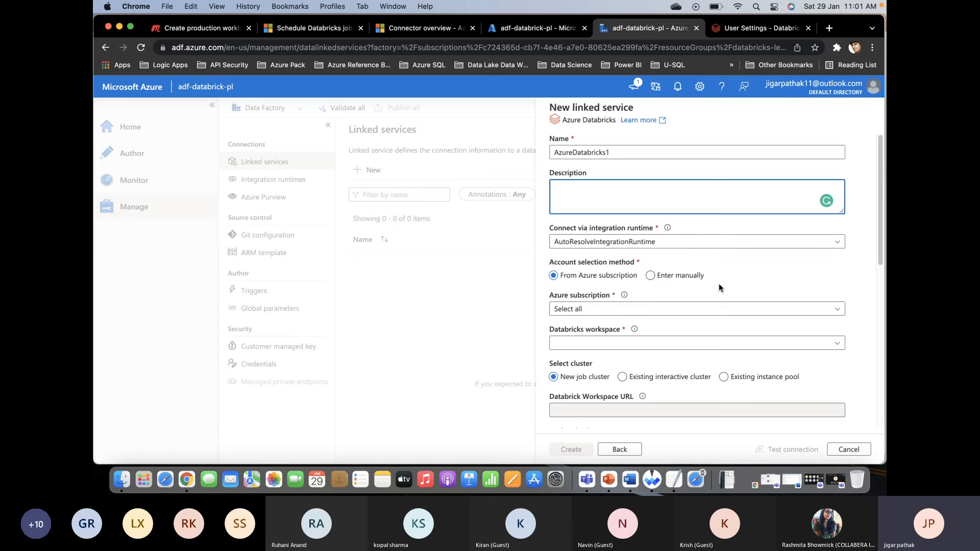
pyautogui.scroll(-1, 718, 286)
pyautogui.scroll(-1, 718, 286)
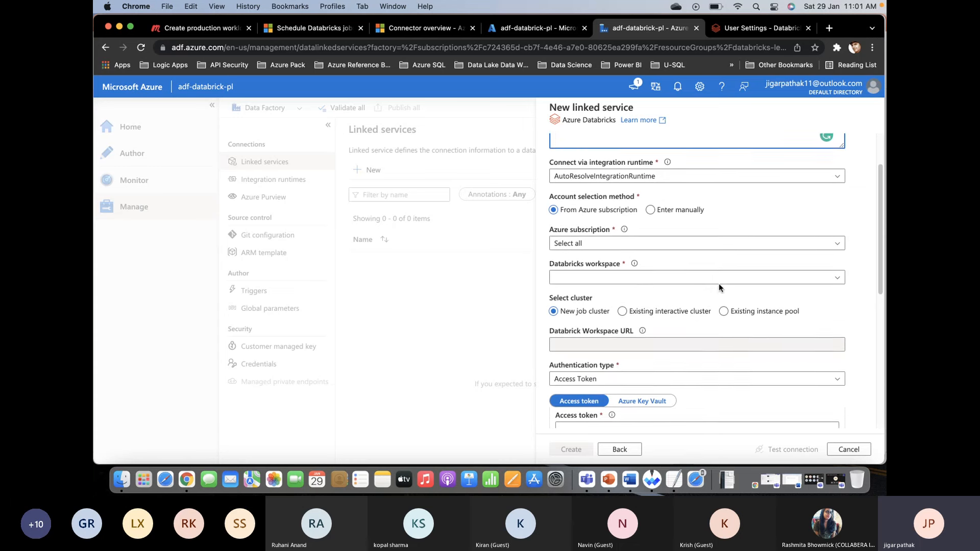
pyautogui.click(694, 240)
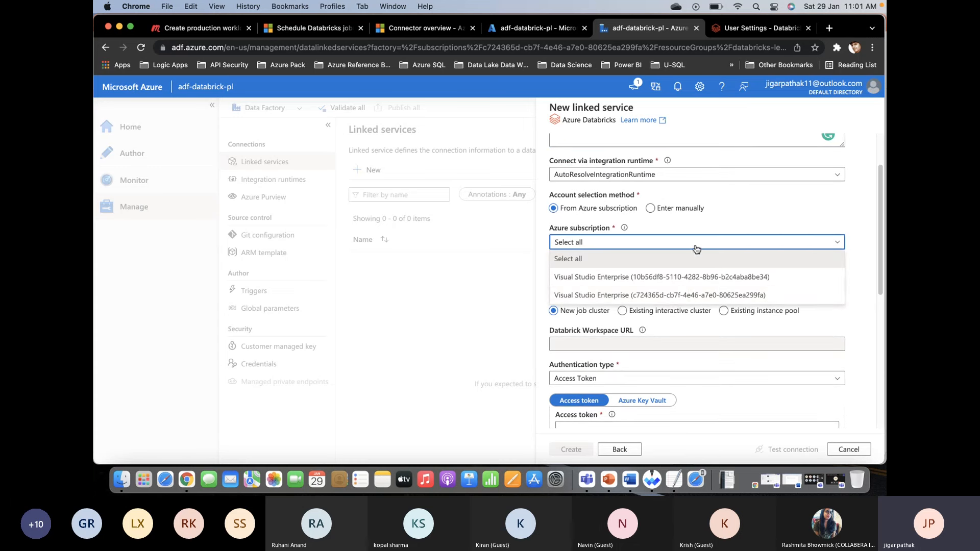
pyautogui.click(681, 293)
pyautogui.click(654, 316)
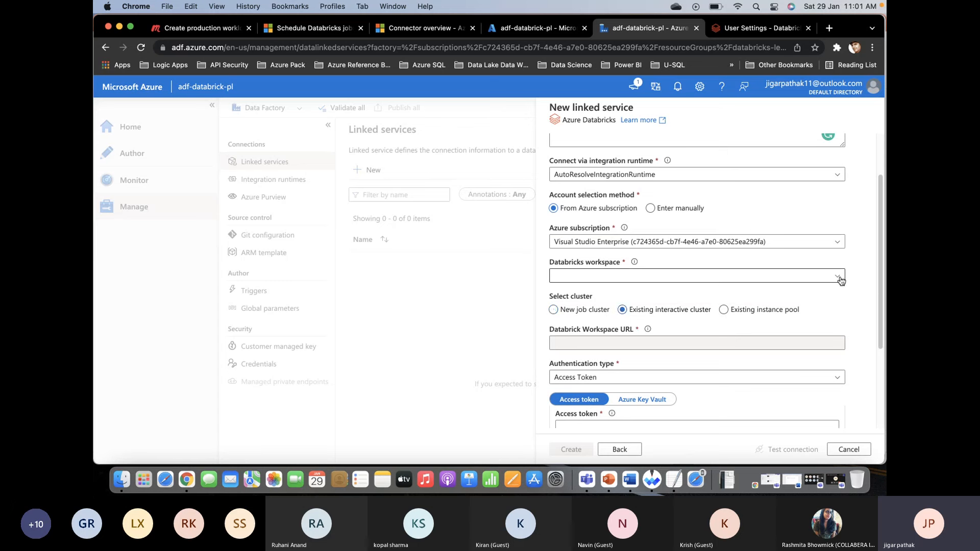
pyautogui.click(838, 279)
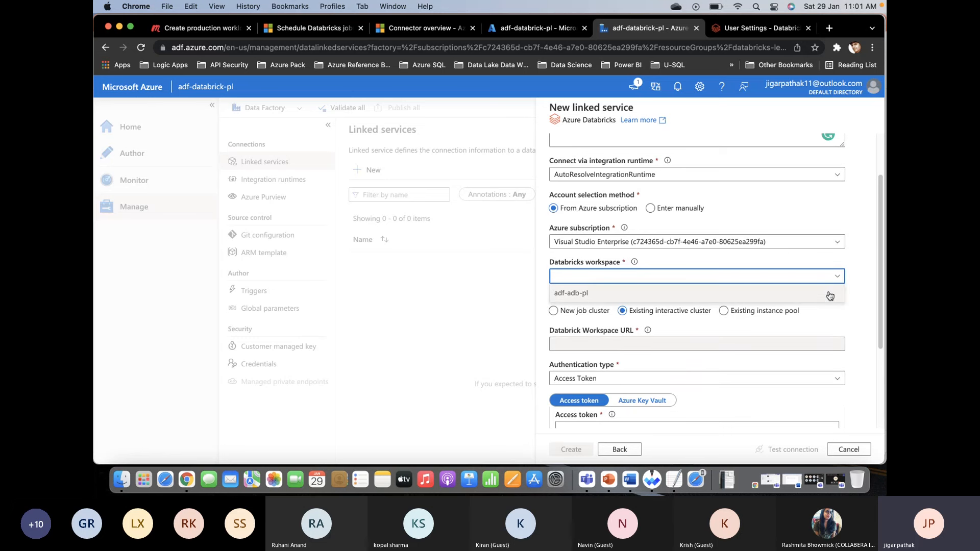
pyautogui.click(831, 293)
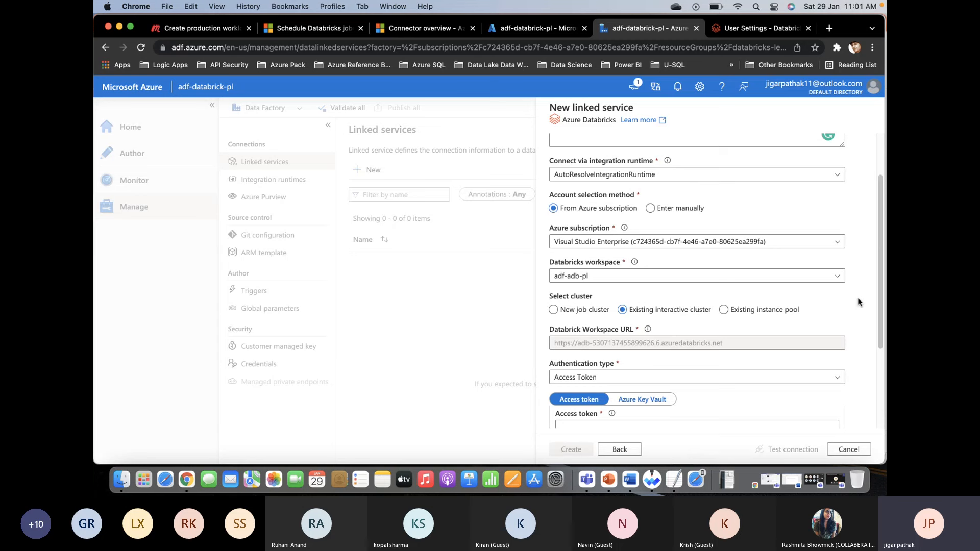
# - Copy the saved Databricks access token from the TextEdit note and paste it into the linked service's access token field in Chrome
pyautogui.scroll(-5, 857, 302)
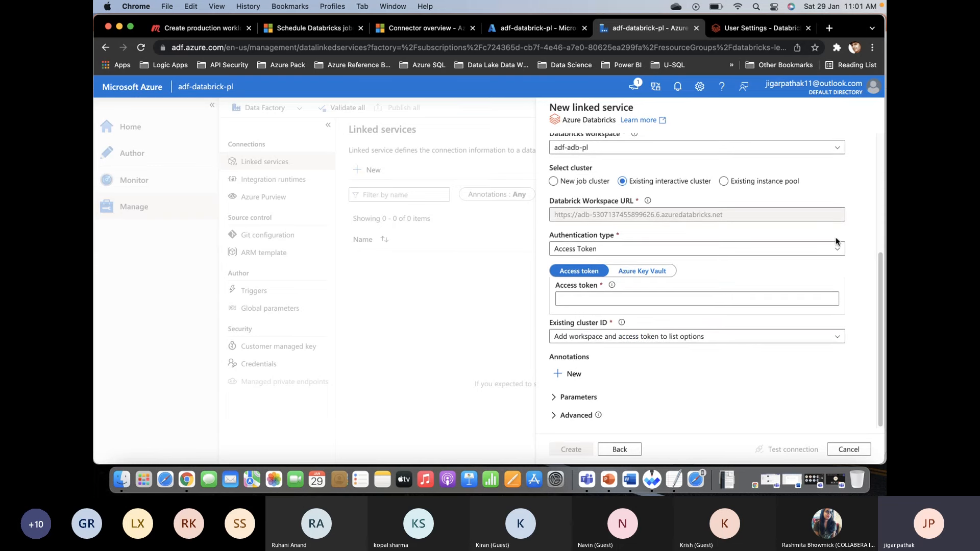
pyautogui.click(699, 299)
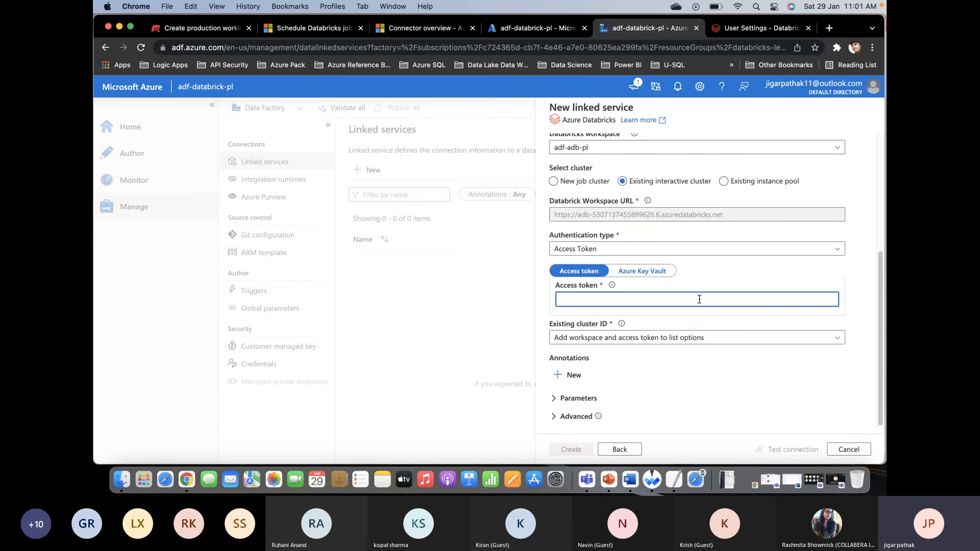
pyautogui.press('super+Tab')
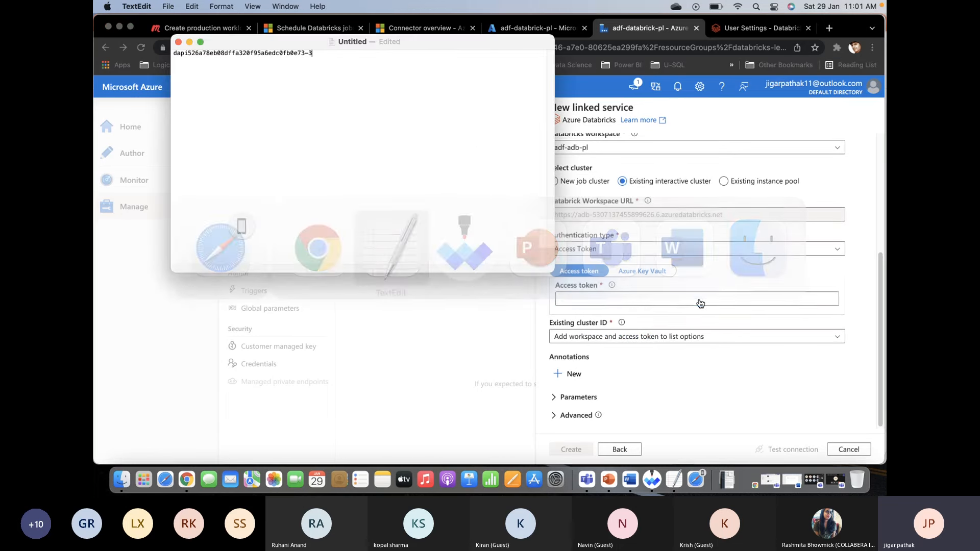
pyautogui.press('super+a')
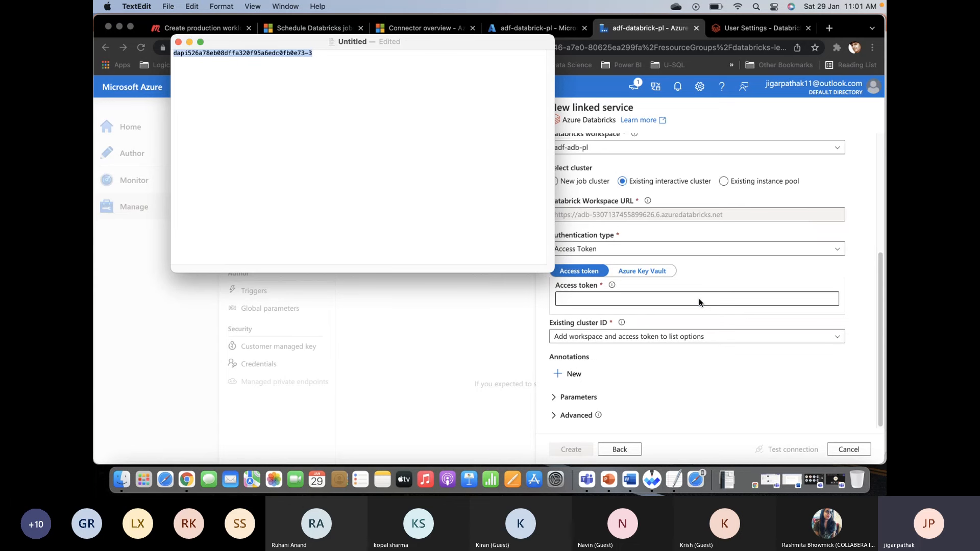
pyautogui.click(699, 300)
pyautogui.press('super+v')
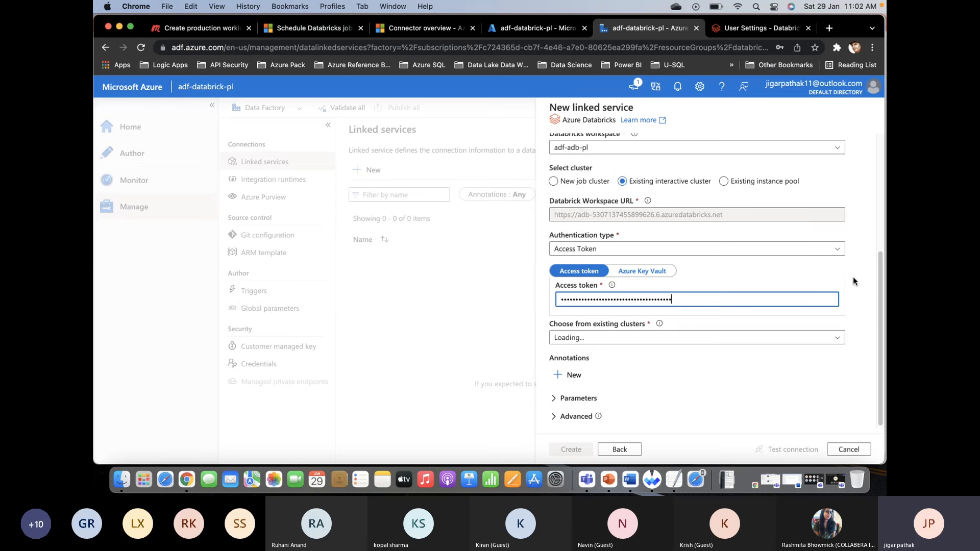
# - Choose adf-cluster as the existing cluster and create the Azure Databricks linked service, dismissing the browser's offer to save the password
pyautogui.click(841, 338)
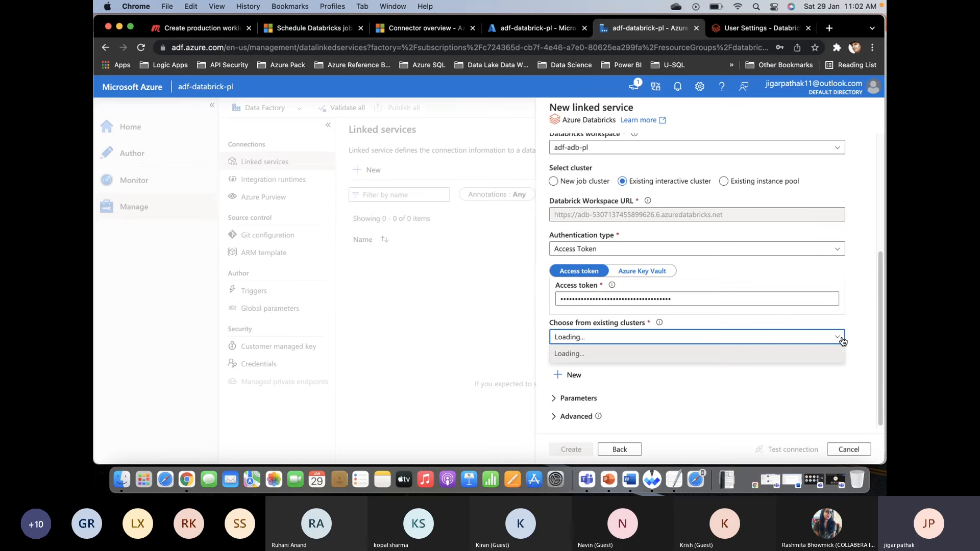
pyautogui.click(858, 296)
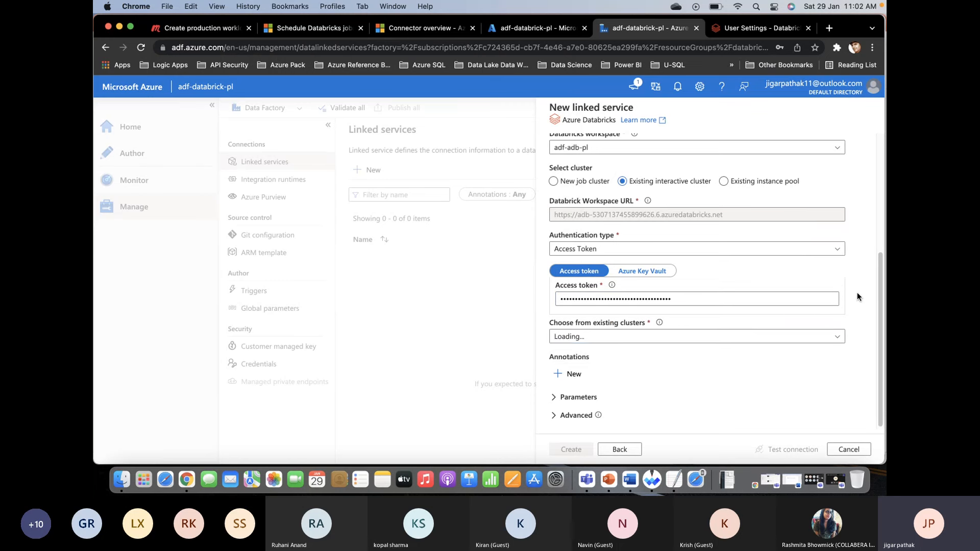
pyautogui.click(838, 339)
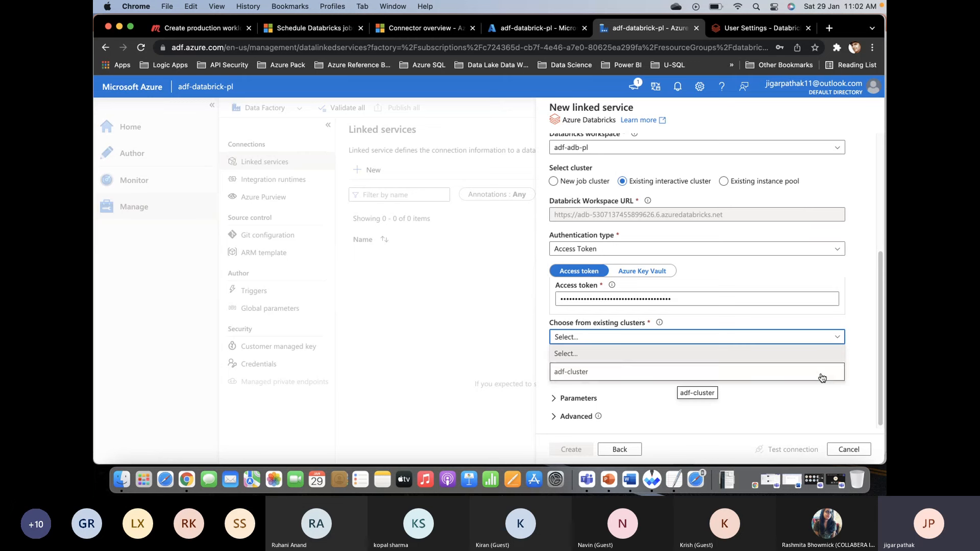
pyautogui.click(822, 377)
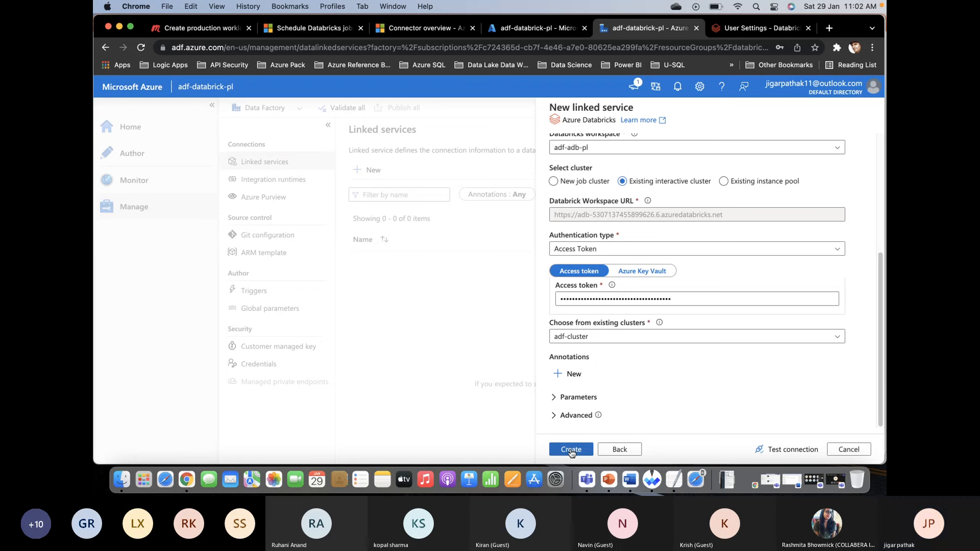
pyautogui.click(571, 450)
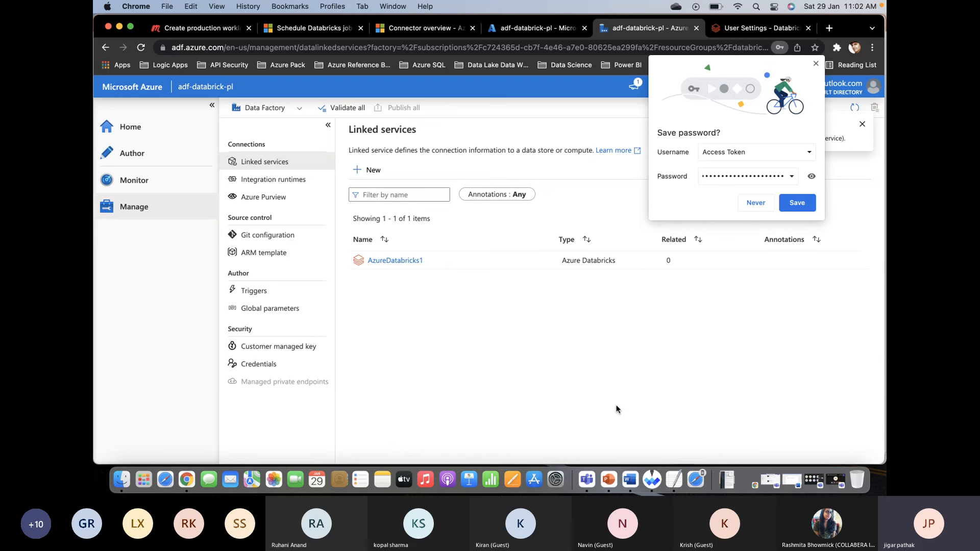
pyautogui.click(815, 63)
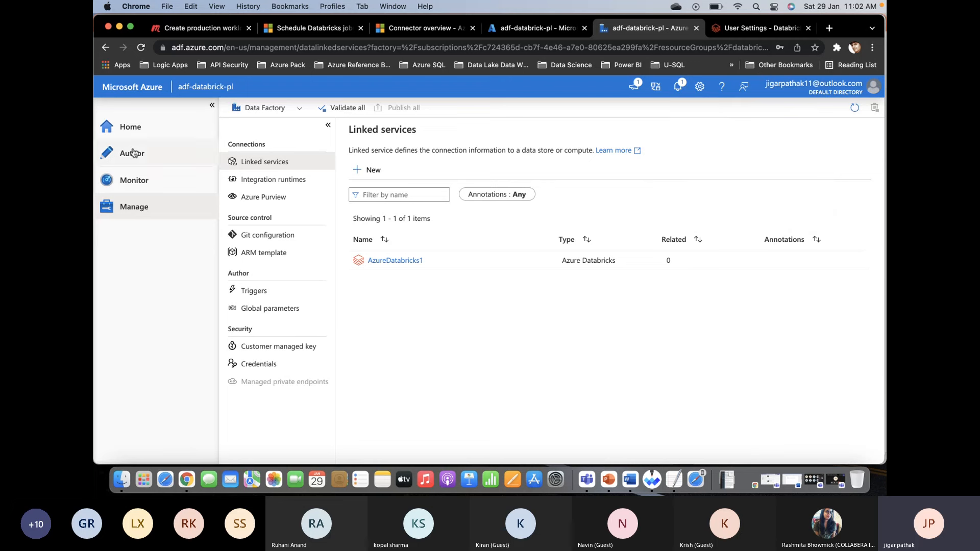
# - Create a new pipeline in the data factory's authoring area and place a Databricks Notebook activity on its canvas
pyautogui.click(146, 160)
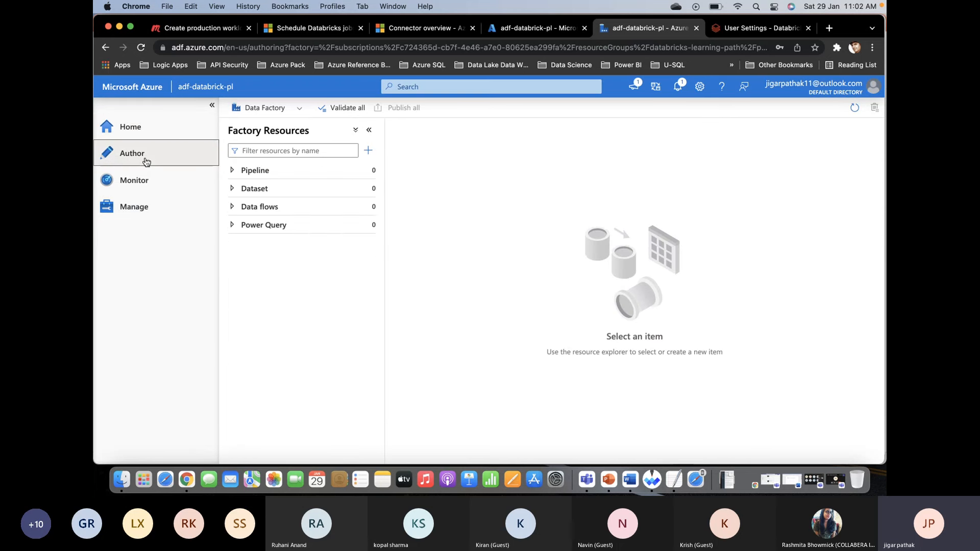
pyautogui.click(253, 173)
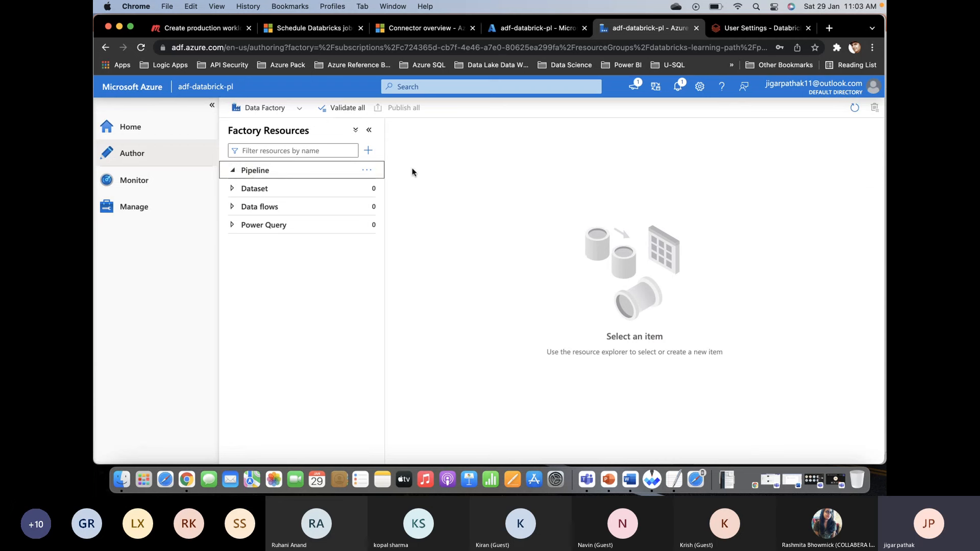
pyautogui.click(367, 171)
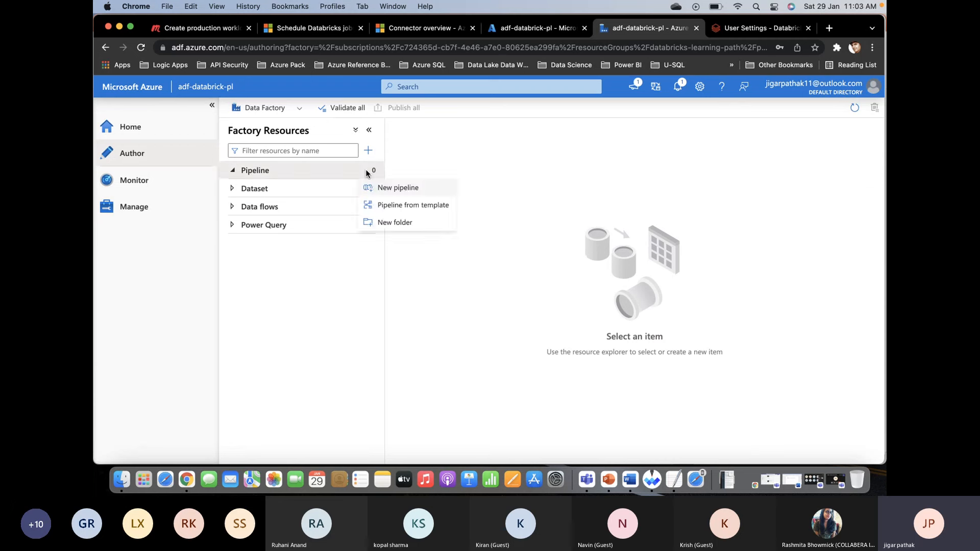
pyautogui.click(406, 190)
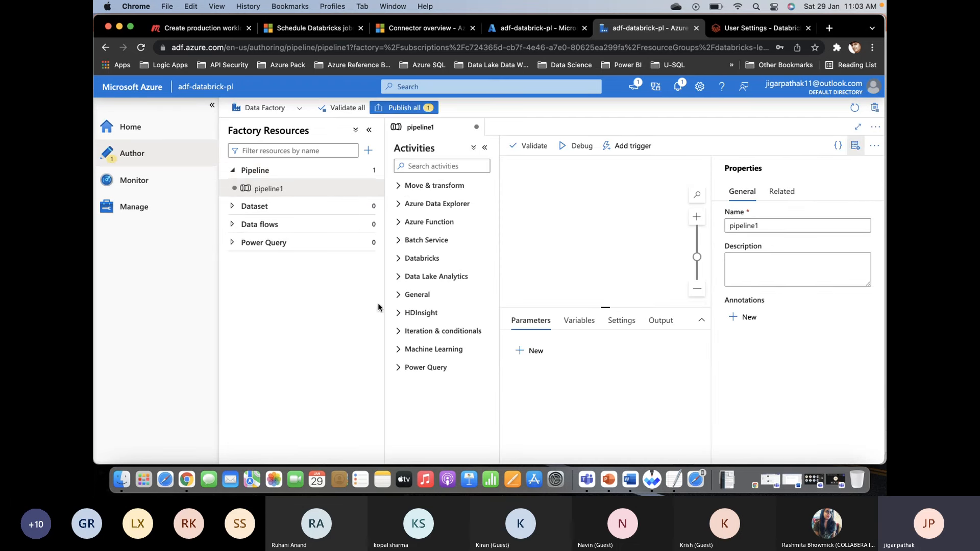
pyautogui.click(399, 258)
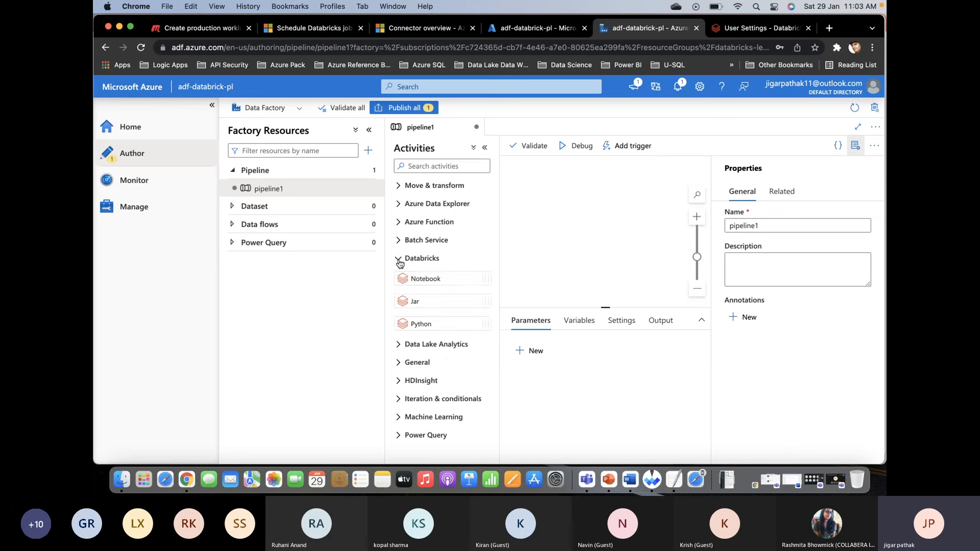
pyautogui.moveTo(513, 247); pyautogui.dragTo(568, 223)
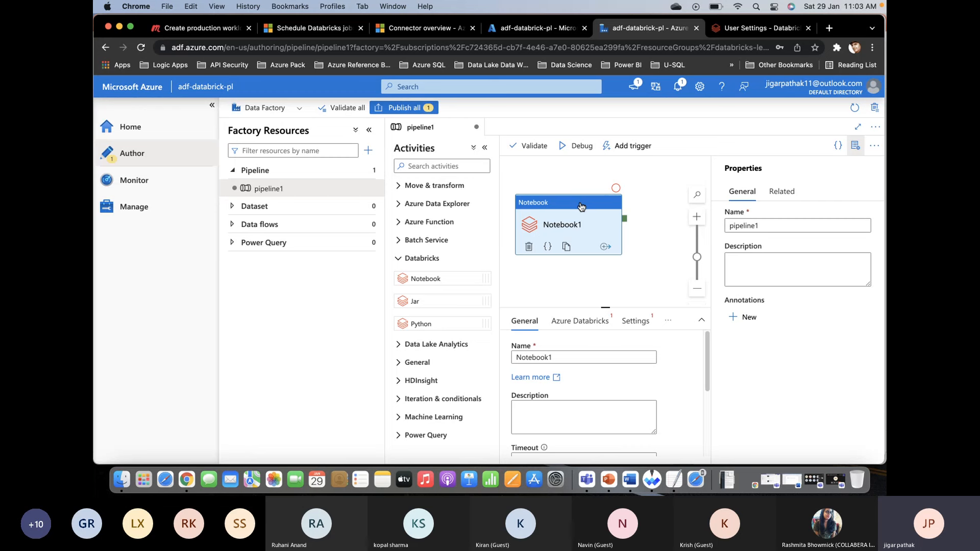
# - Open the adf-adb-pl Databricks service from the Azure portal home page and launch its workspace
pyautogui.click(721, 30)
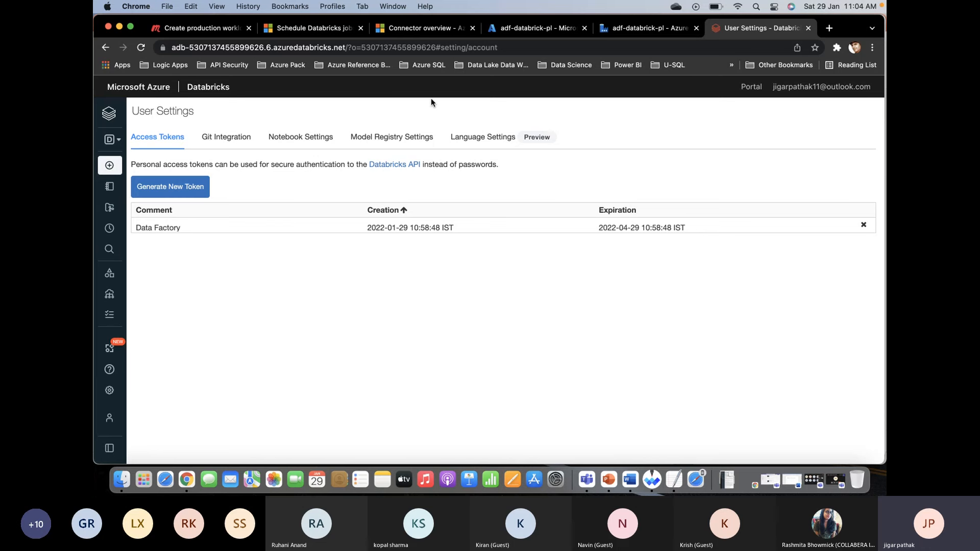
pyautogui.click(605, 28)
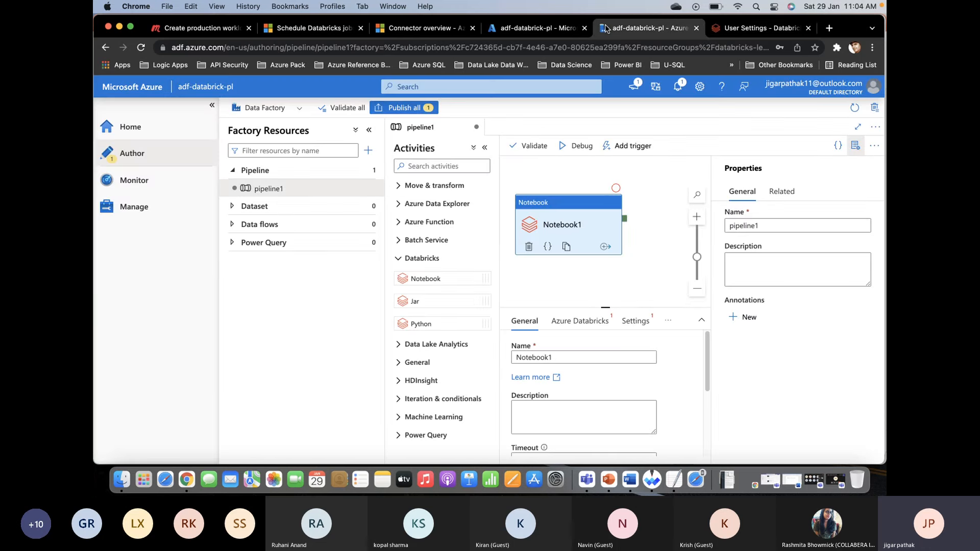
pyautogui.click(530, 28)
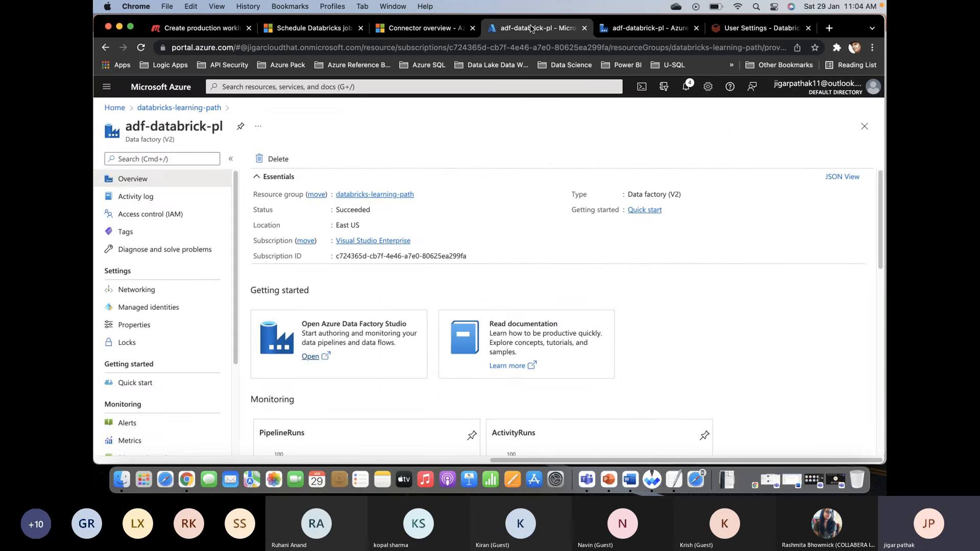
pyautogui.click(862, 127)
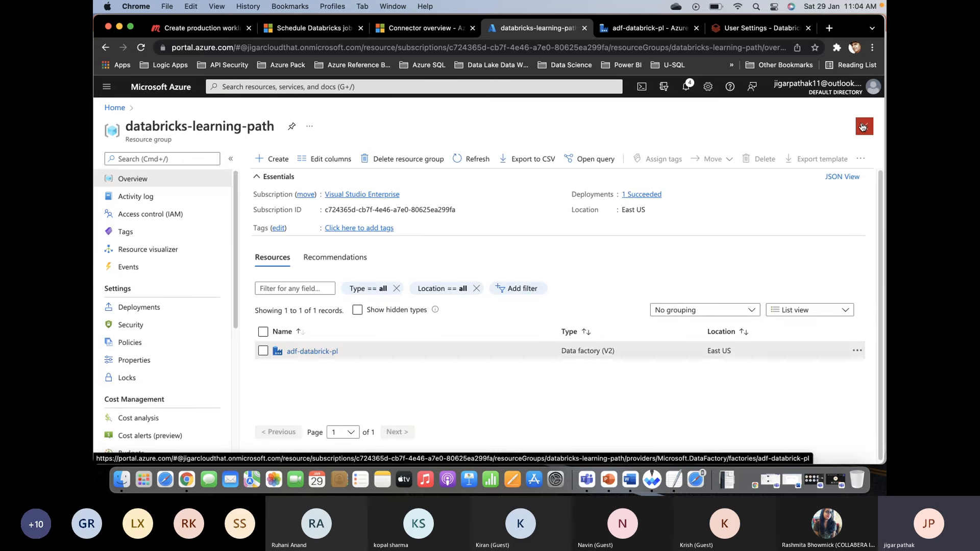
pyautogui.click(862, 127)
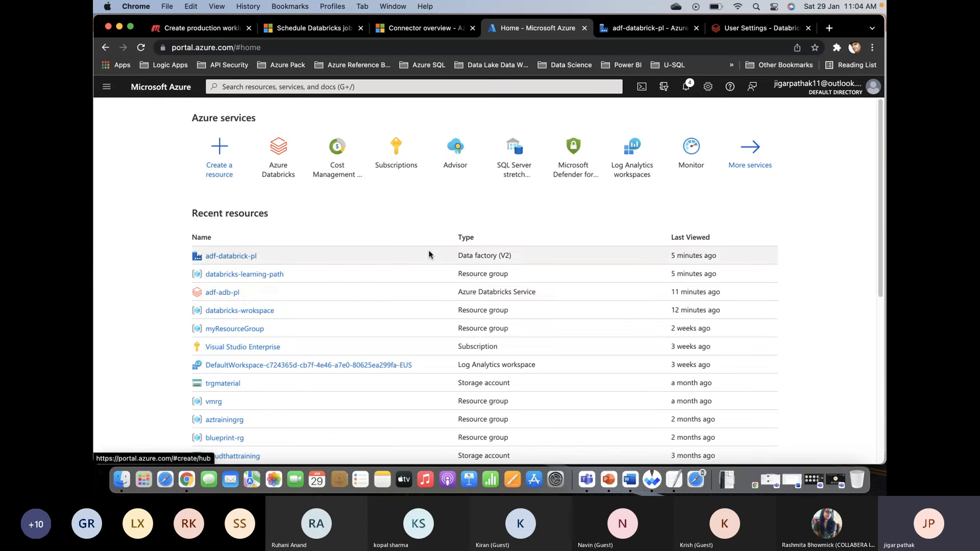
pyautogui.click(221, 292)
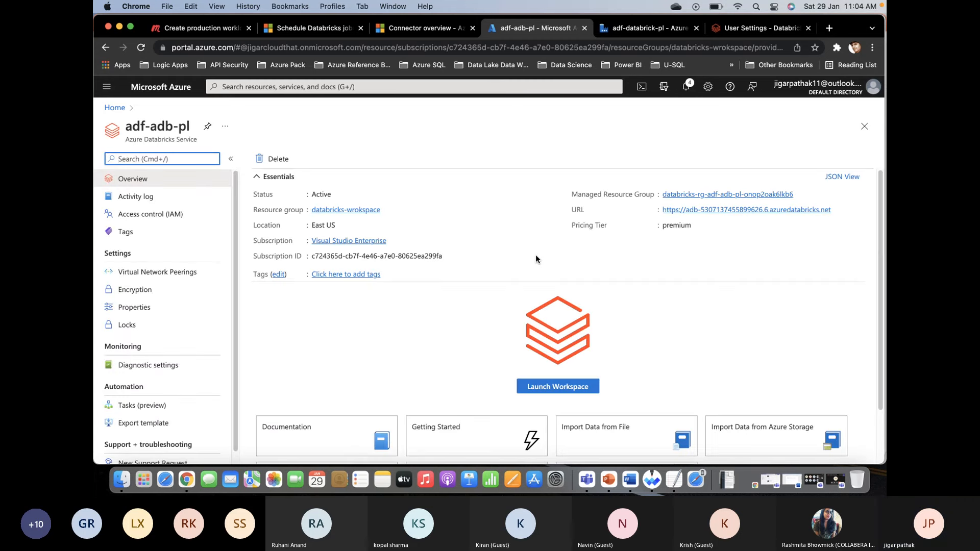
pyautogui.click(575, 389)
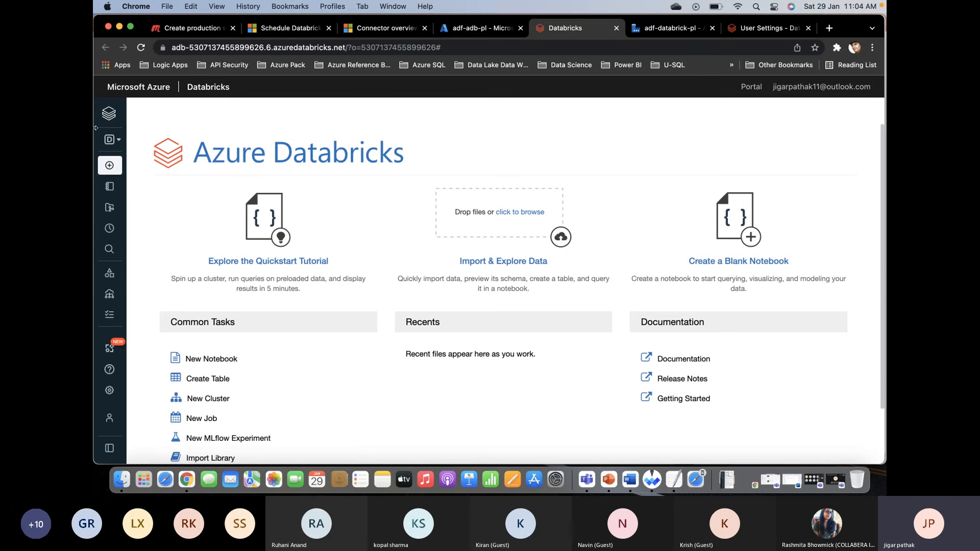
# - Browse the Databricks workspace's Users folder and open the home folder of the signed-in account
pyautogui.moveTo(109, 128)
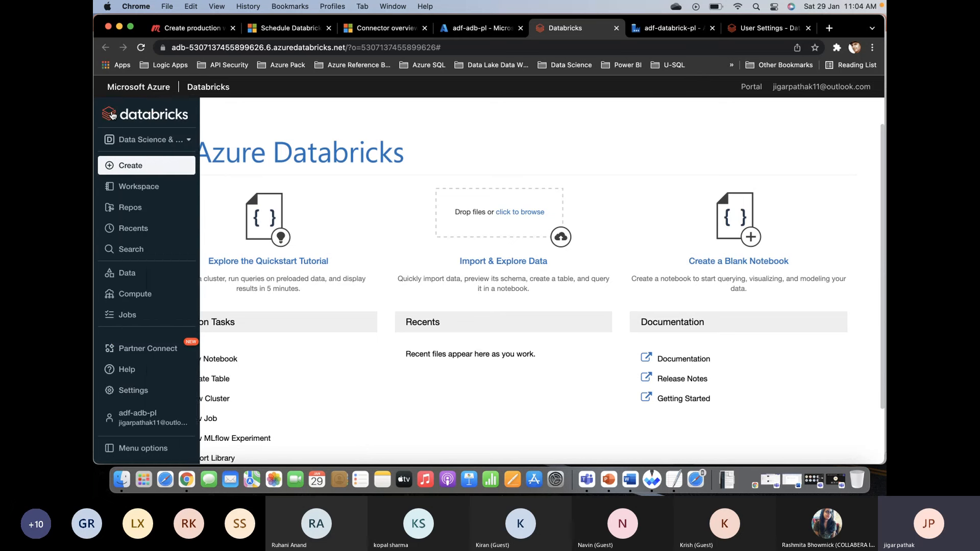
pyautogui.click(145, 188)
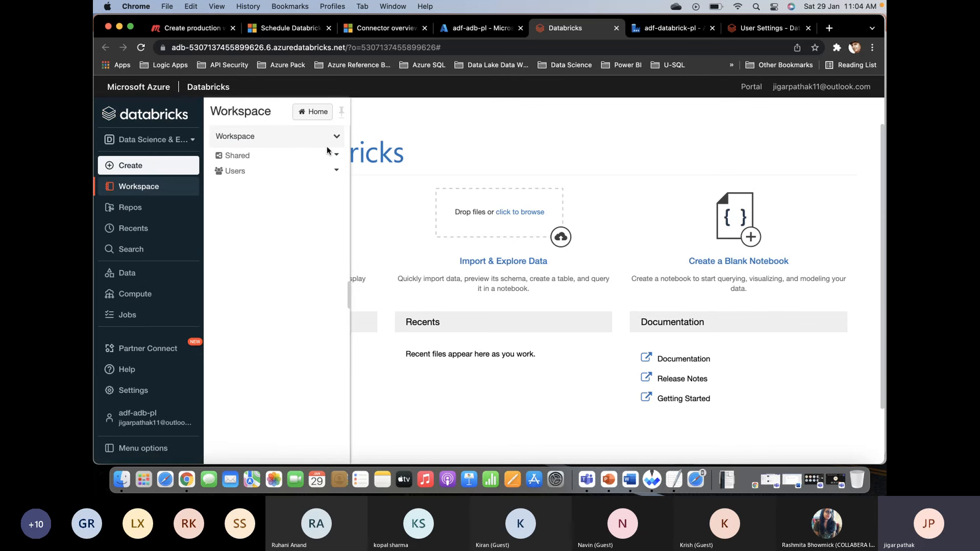
pyautogui.click(338, 172)
pyautogui.moveTo(350, 200)
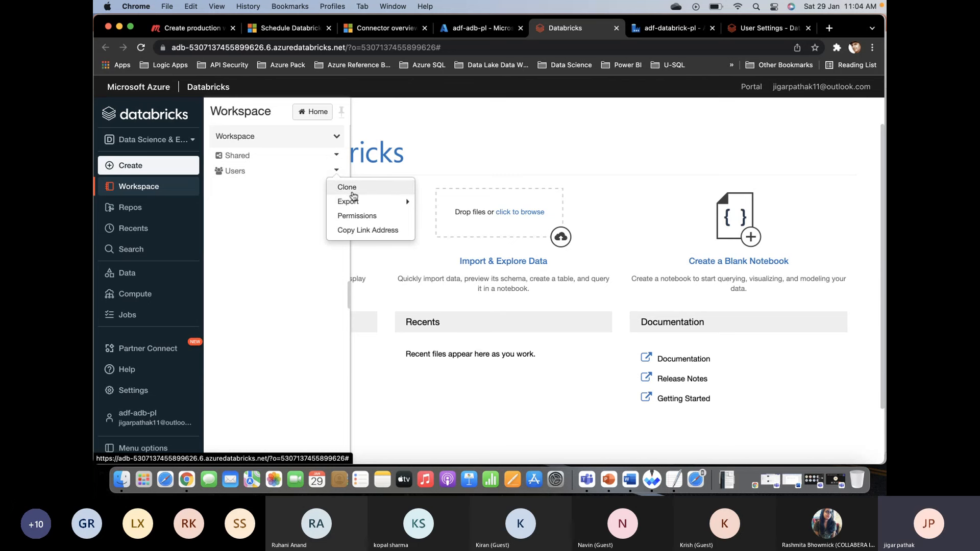
pyautogui.click(299, 197)
pyautogui.click(336, 170)
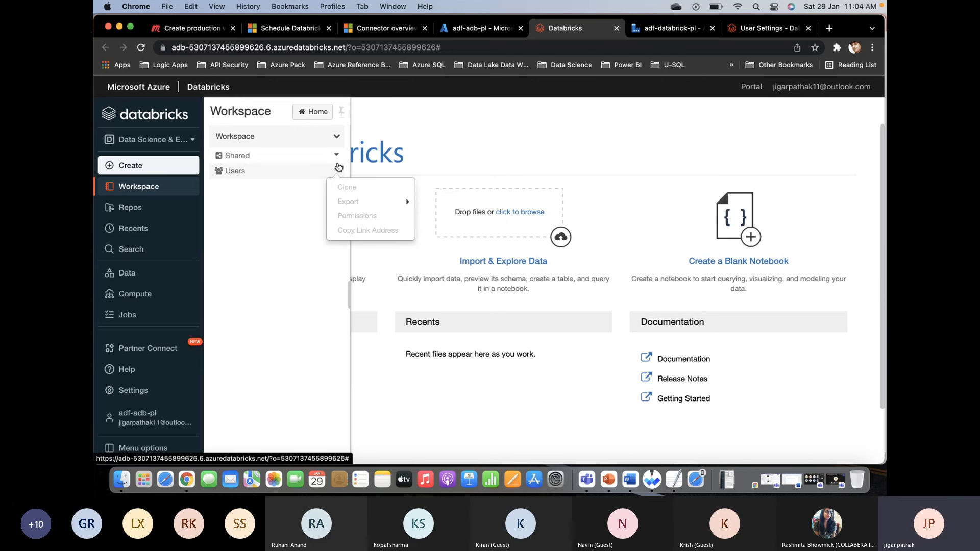
pyautogui.click(295, 171)
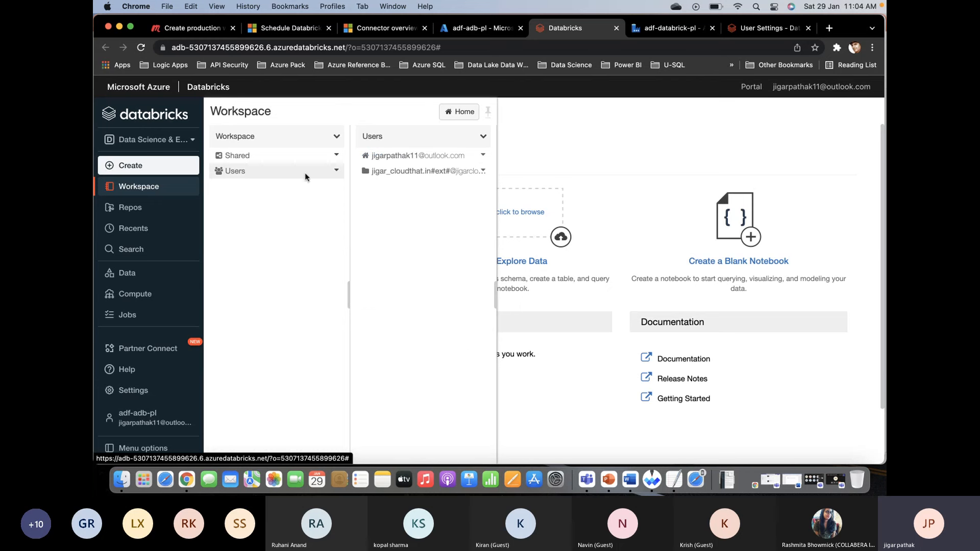
pyautogui.click(401, 157)
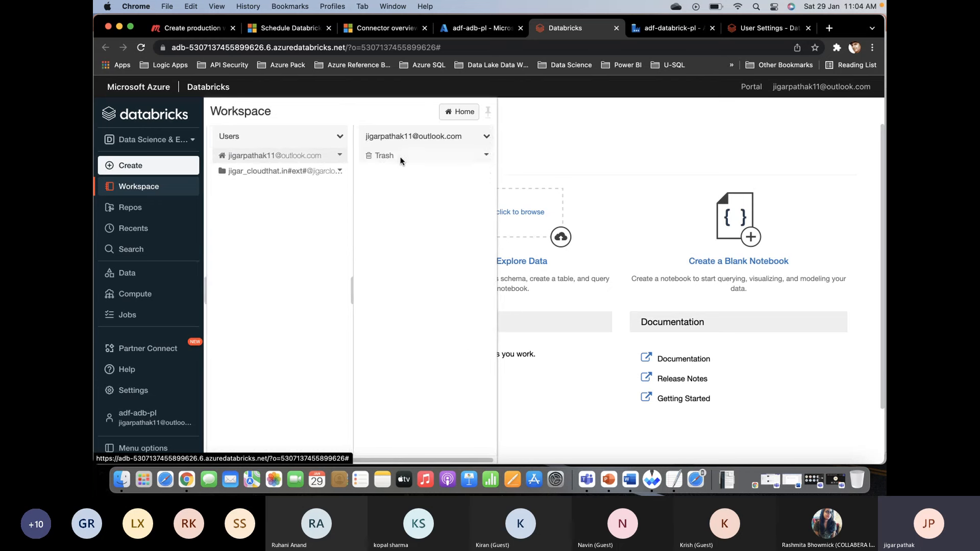
# - Start a notebook import into the home folder with URL as the import source
pyautogui.click(483, 136)
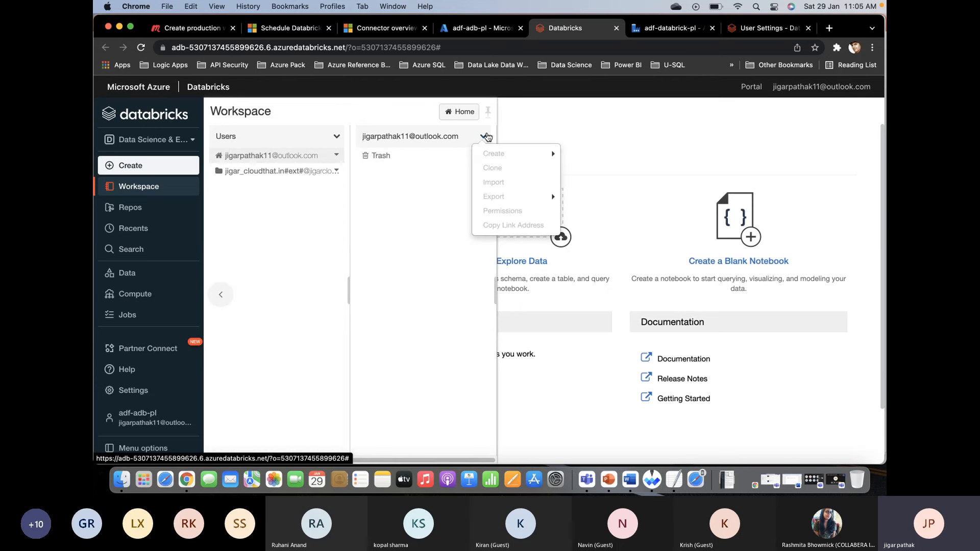
pyautogui.click(502, 183)
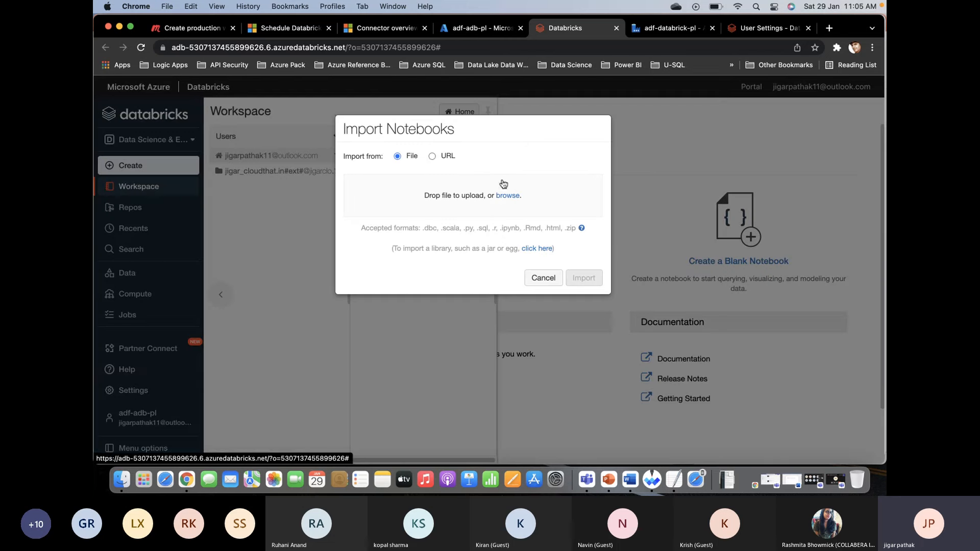
pyautogui.click(433, 157)
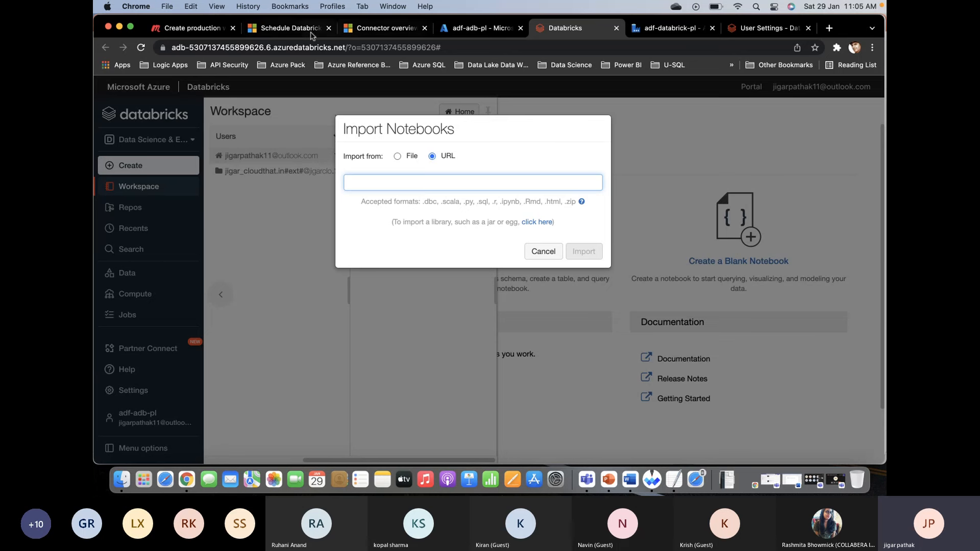
# - Continue to the Microsoft Learn unit on passing parameters to Databricks jobs and copy the notebook archive URL from its Step 1
pyautogui.click(284, 35)
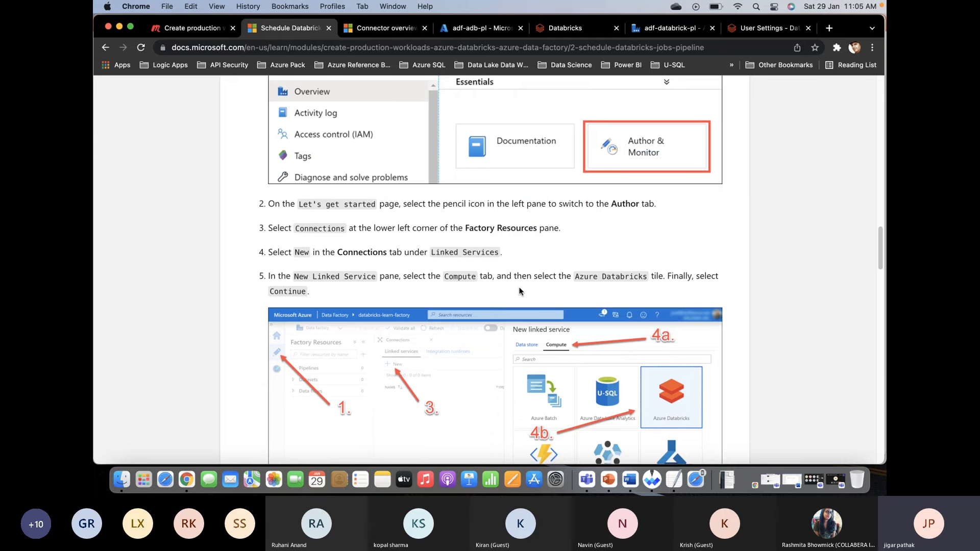
pyautogui.scroll(-15, 518, 291)
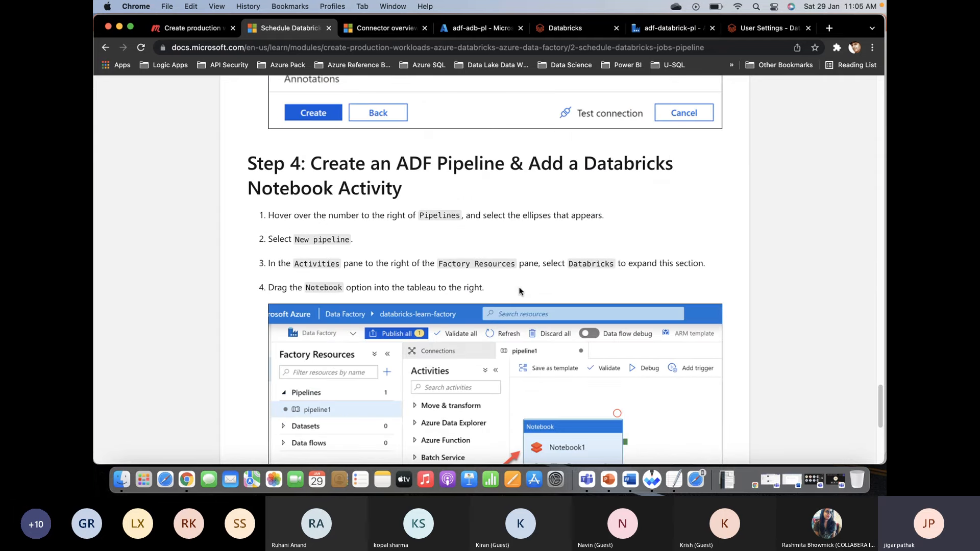
pyautogui.scroll(-5, 519, 291)
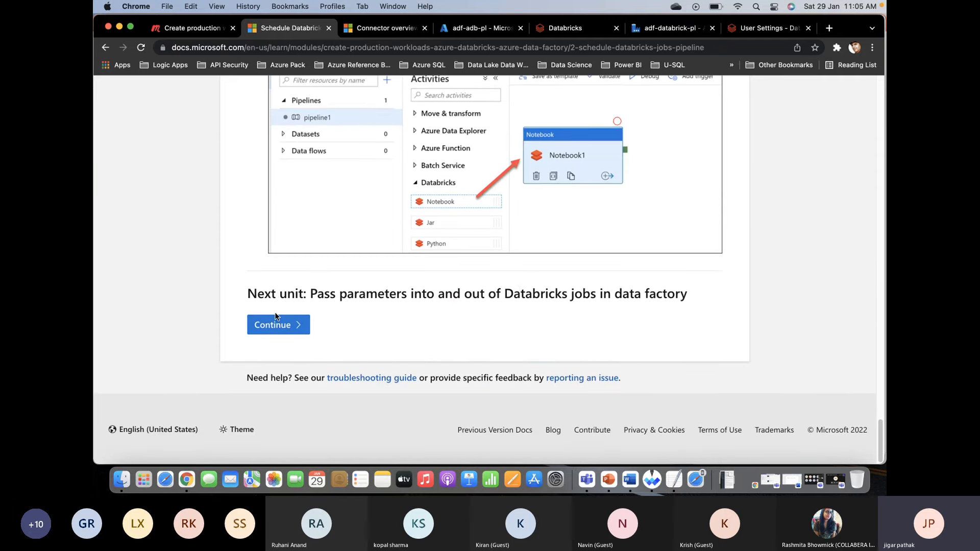
pyautogui.click(275, 317)
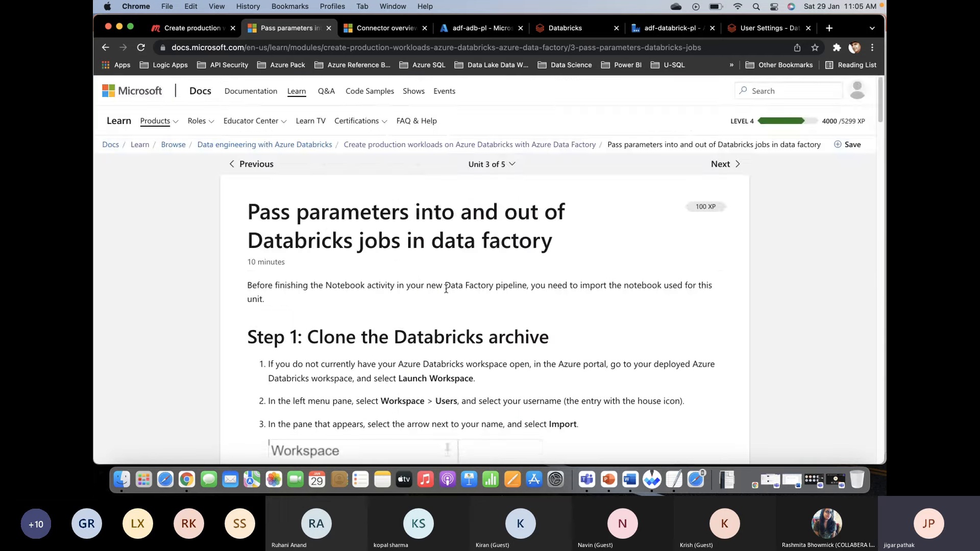
pyautogui.scroll(-10, 446, 288)
pyautogui.scroll(1, 446, 288)
pyautogui.click(702, 148)
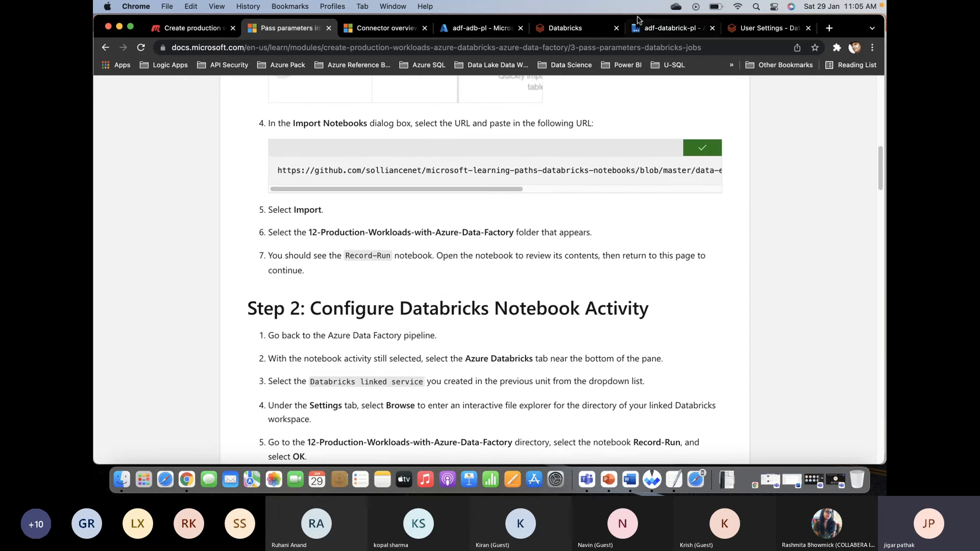
# - Import the 12-Production-Workloads-with-Azure-Data-Factory.dbc archive from the copied URL into Databricks and open the imported folder
pyautogui.click(567, 28)
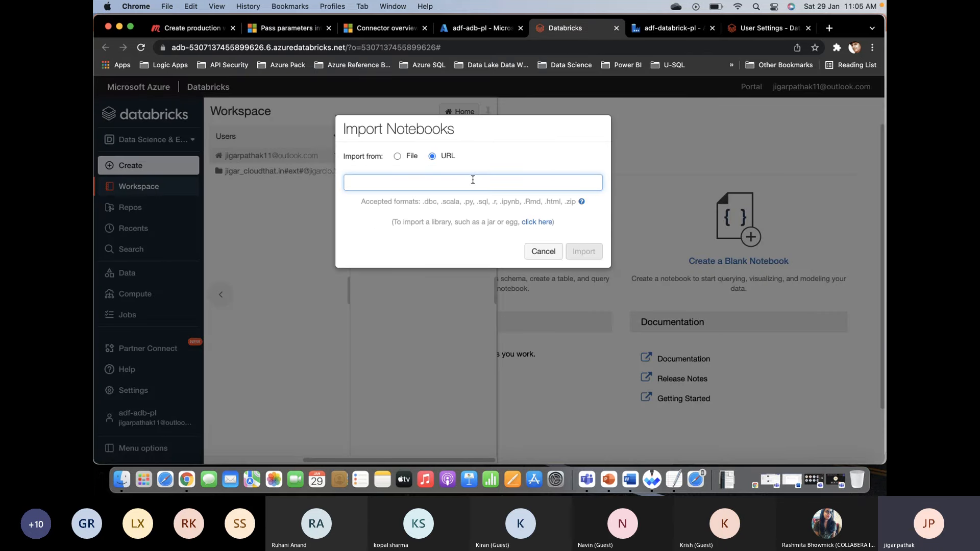
pyautogui.press('super+v')
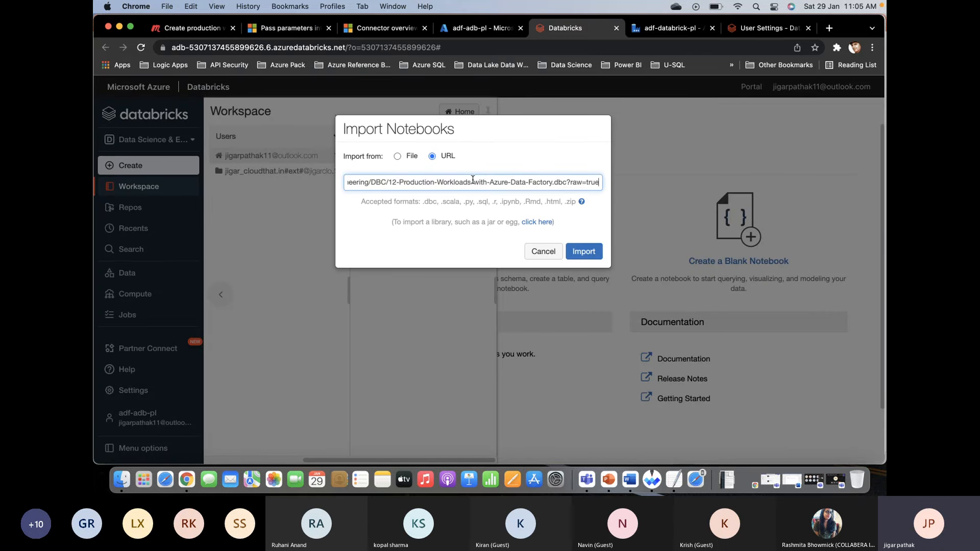
pyautogui.click(586, 251)
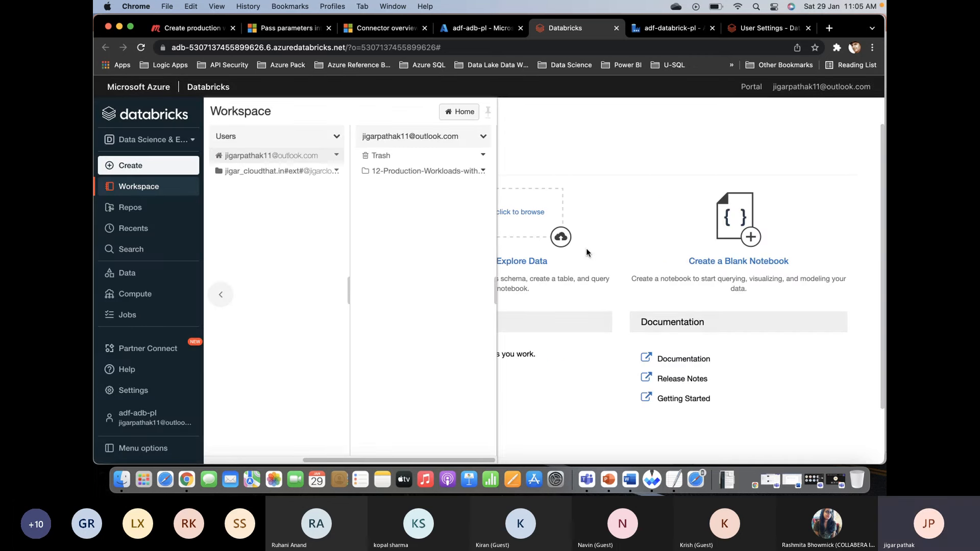
pyautogui.click(445, 172)
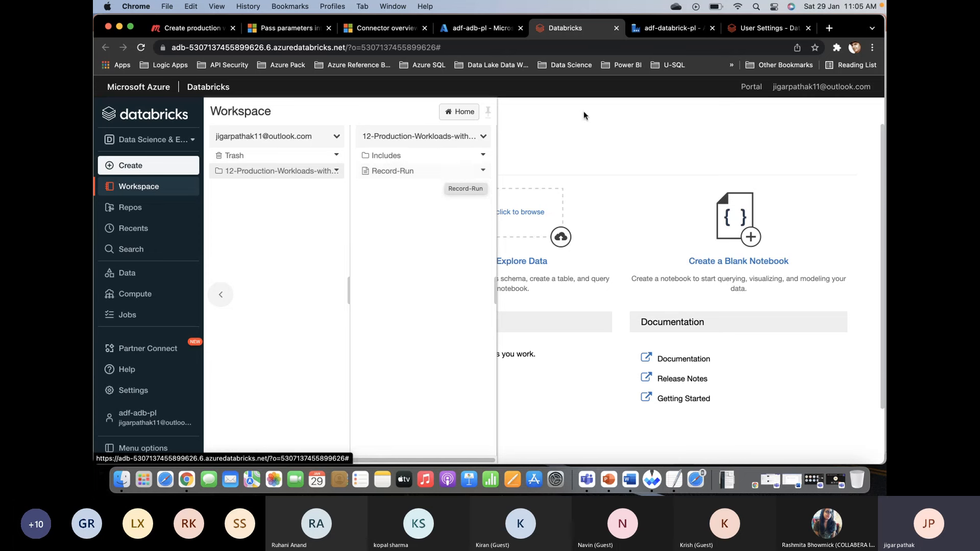
# - Return to pipeline1 in the data factory and set the Notebook1 activity's Databricks linked service to AzureDatabricks1
pyautogui.click(481, 29)
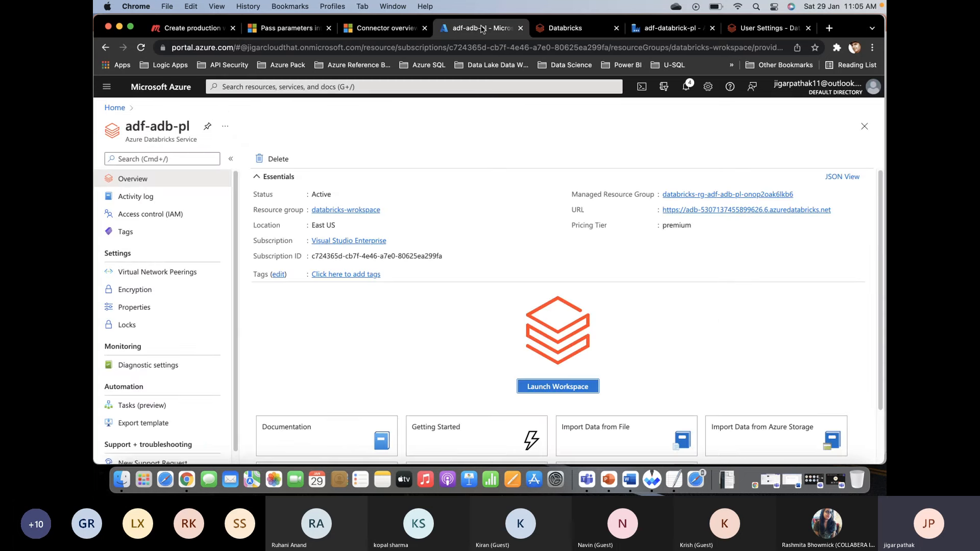
pyautogui.click(673, 29)
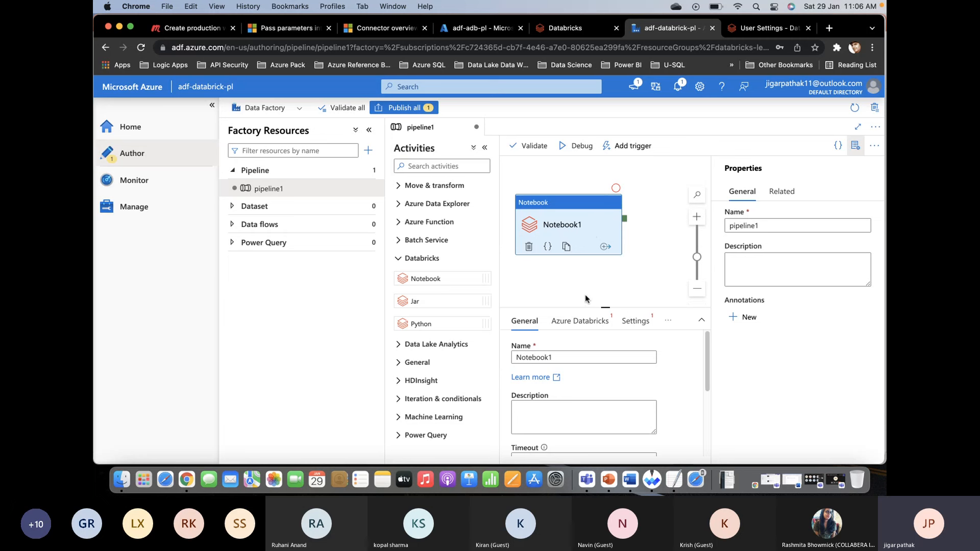
pyautogui.click(580, 329)
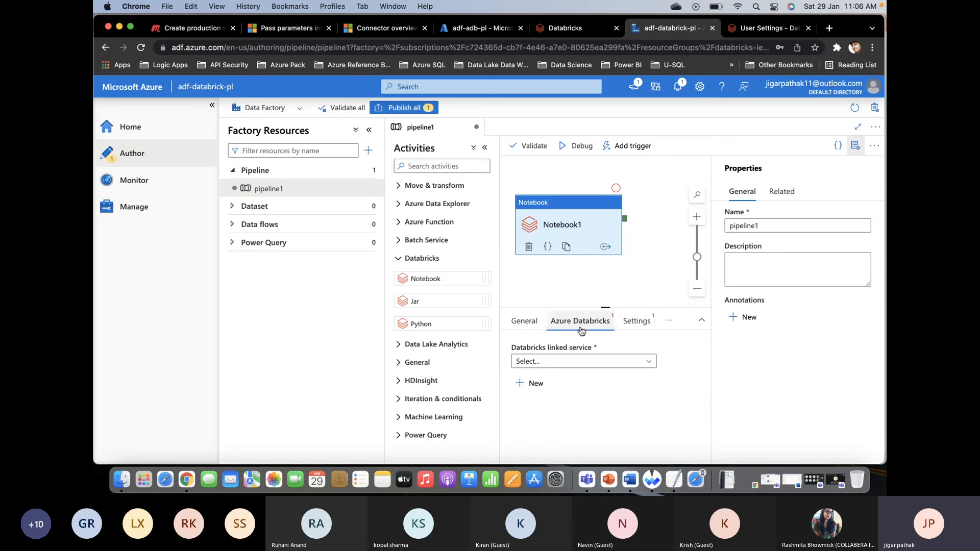
pyautogui.click(633, 324)
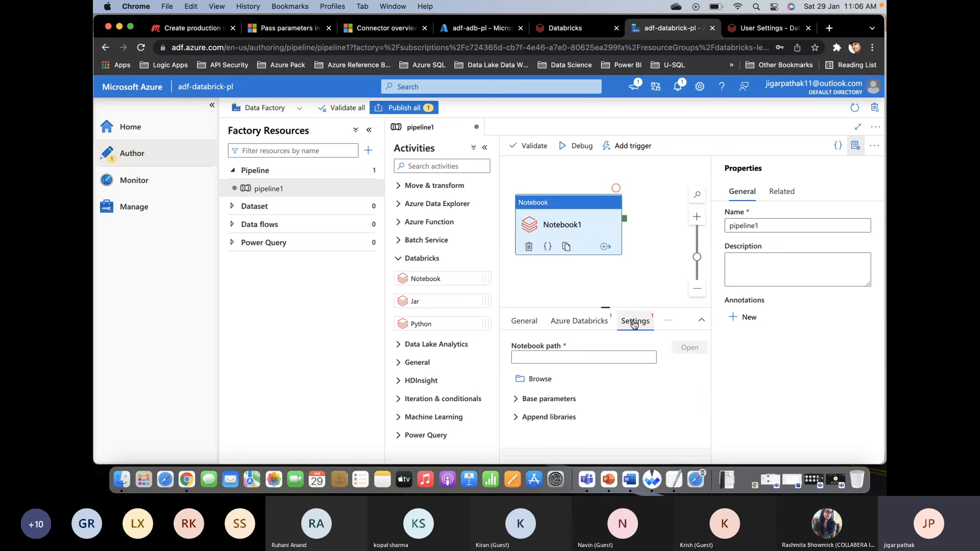
pyautogui.click(597, 327)
pyautogui.click(597, 362)
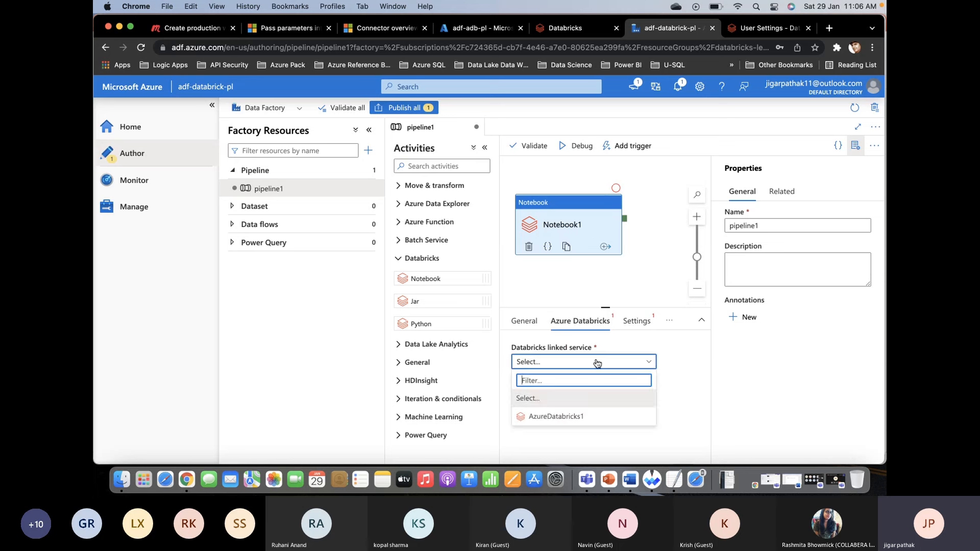
pyautogui.click(587, 417)
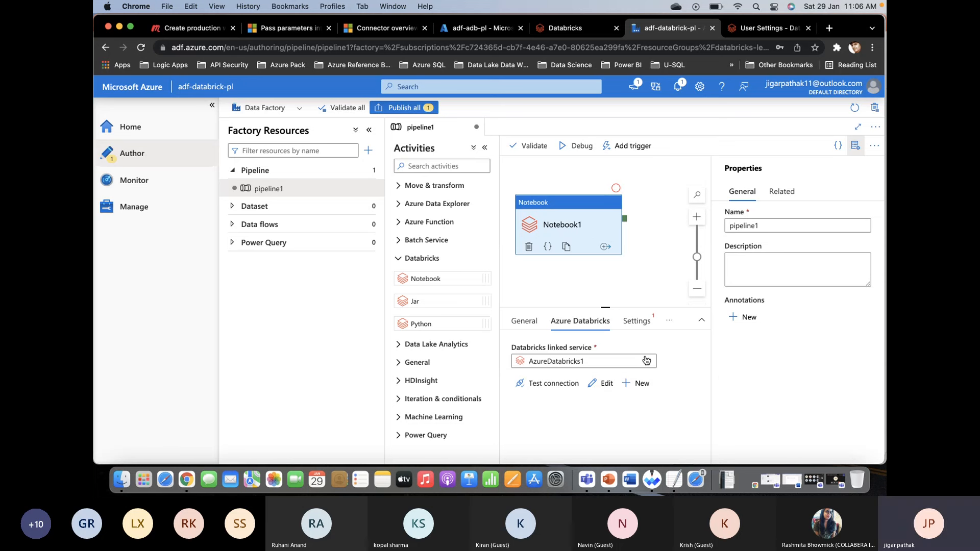
# - Set the Notebook1 activity's notebook path to Record-Run in the 12-Production-Workloads-with-Azure-Data-Factory folder under the user's own workspace folder
pyautogui.click(635, 320)
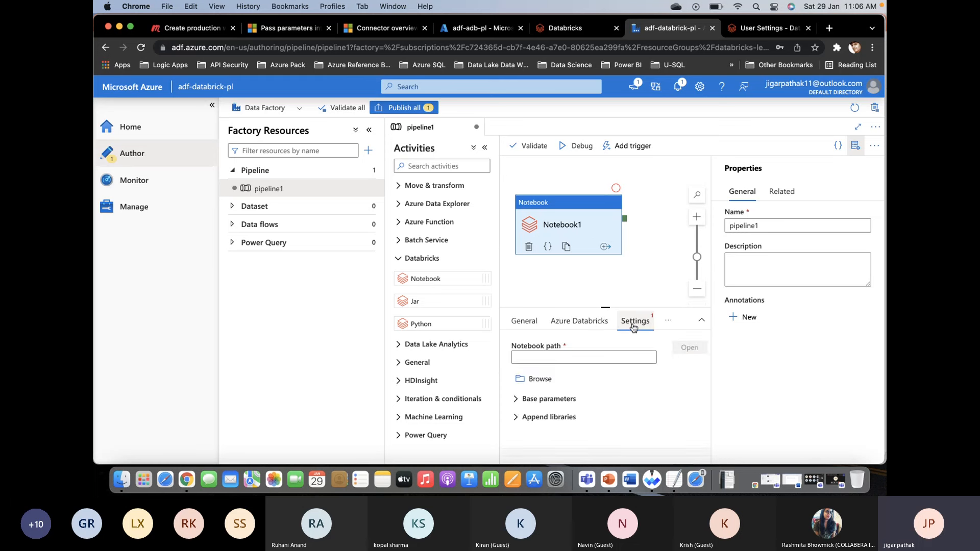
pyautogui.click(610, 356)
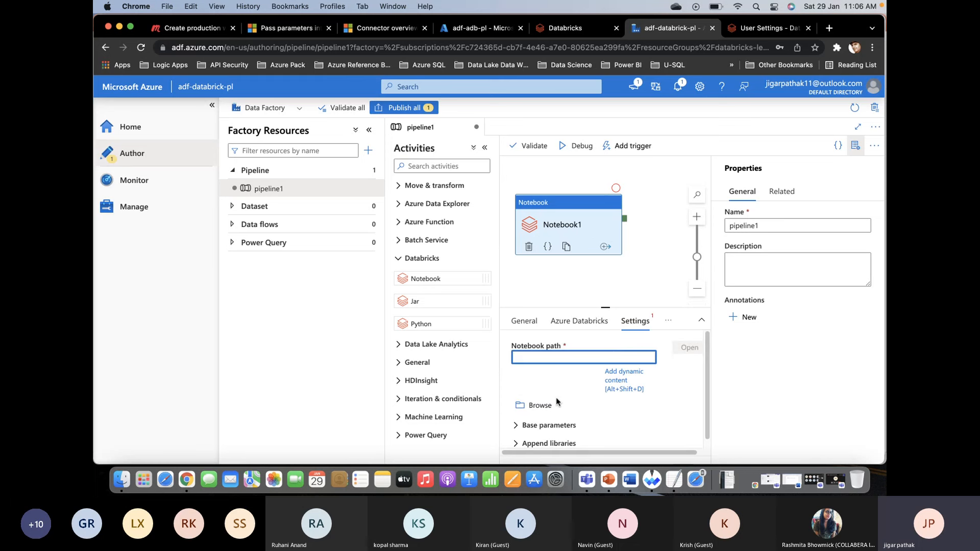
pyautogui.click(539, 405)
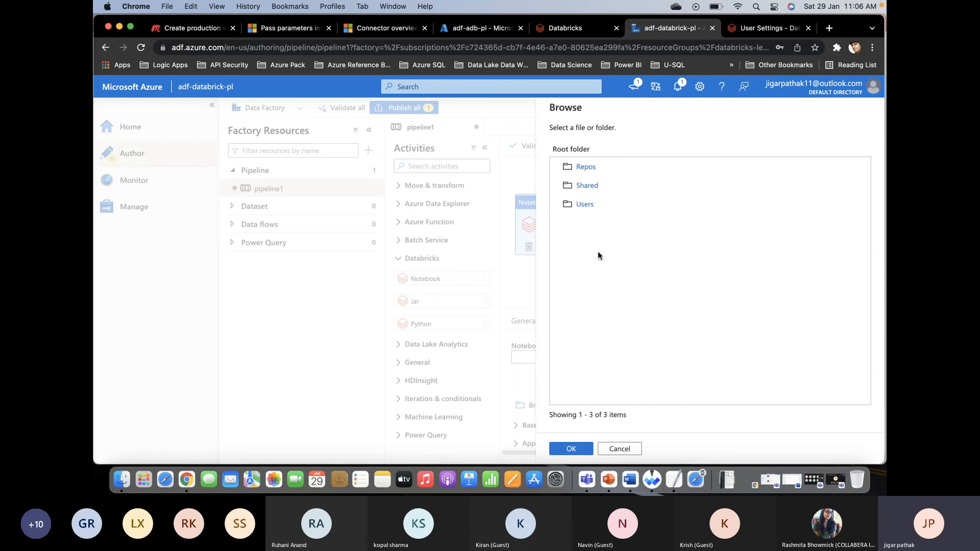
pyautogui.click(585, 205)
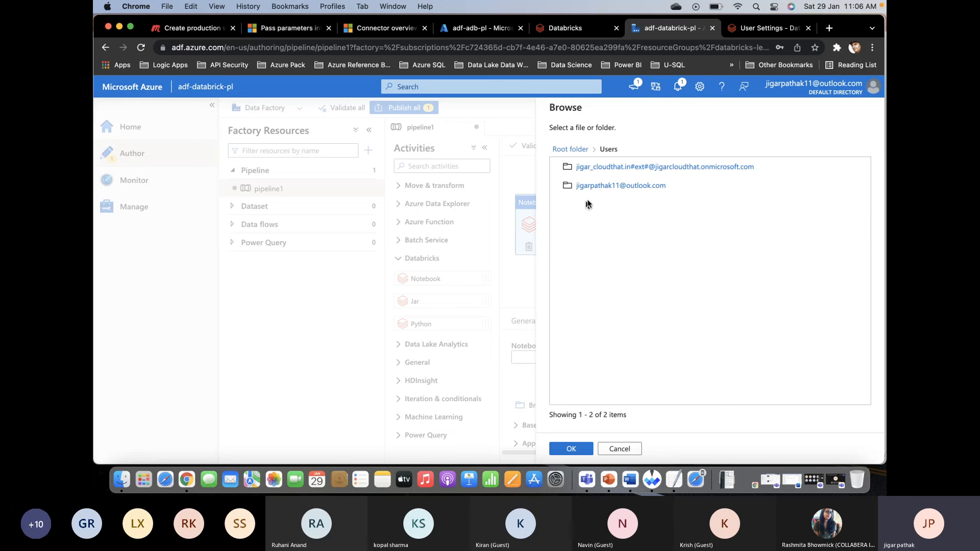
pyautogui.click(599, 188)
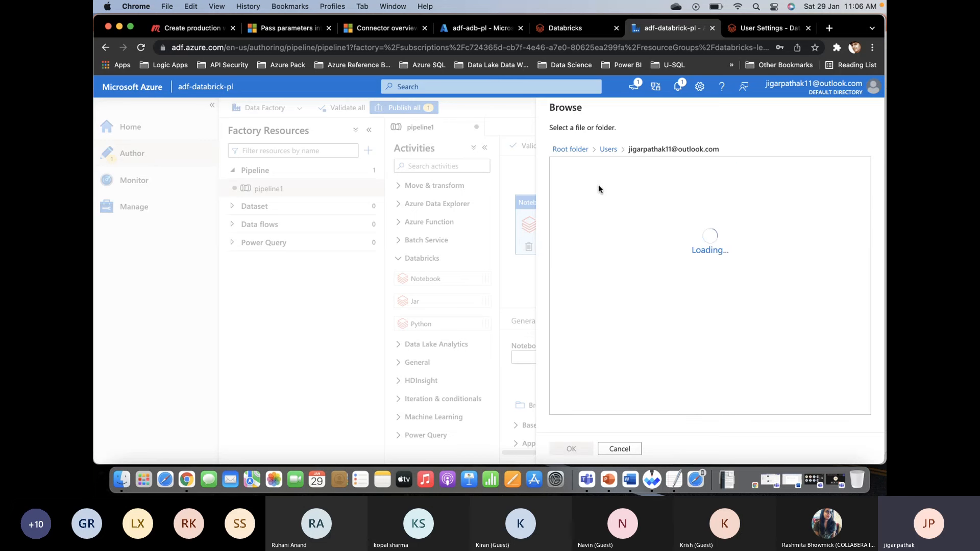
pyautogui.click(593, 169)
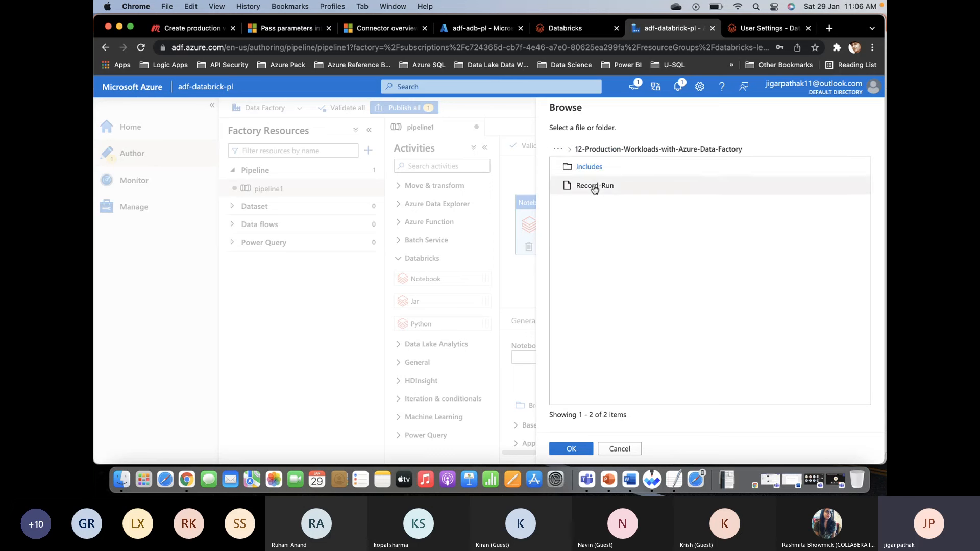
pyautogui.click(594, 188)
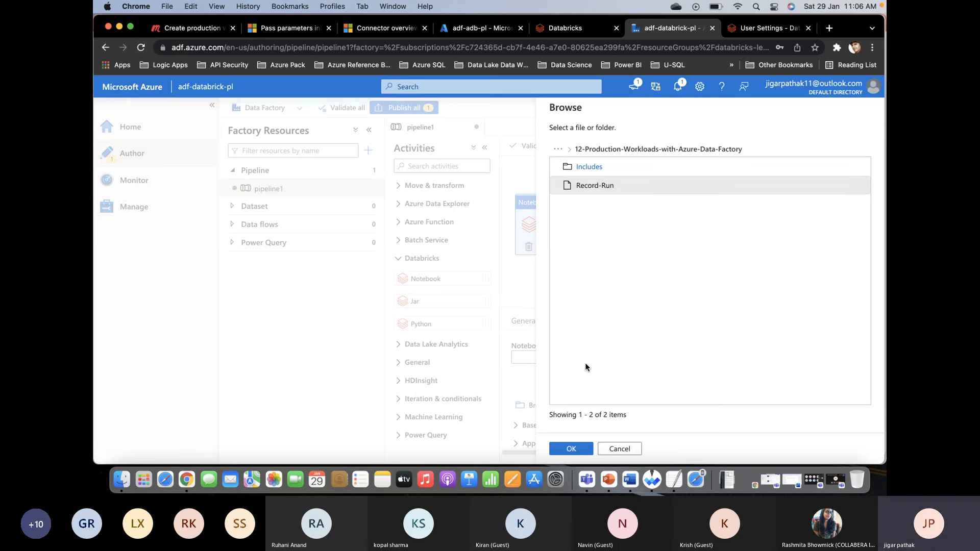
pyautogui.click(571, 447)
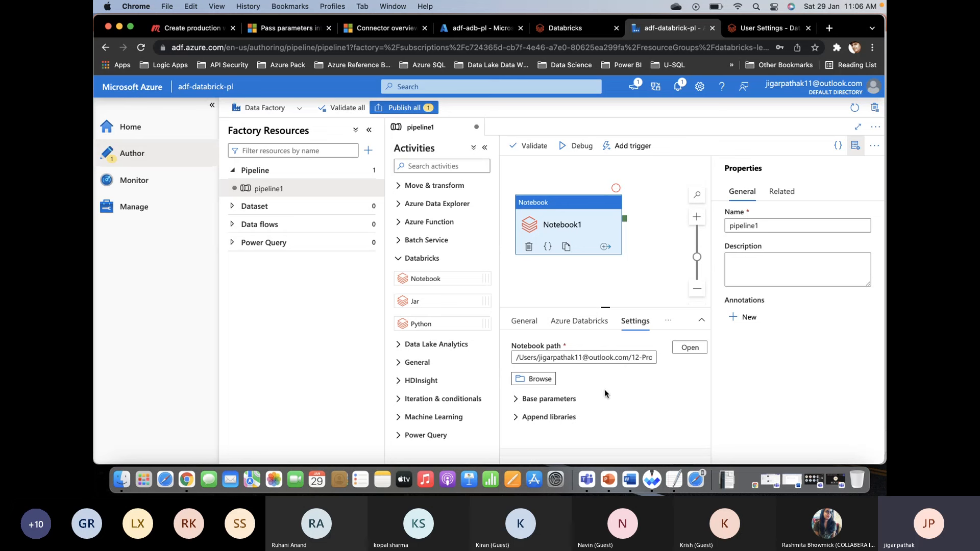
# - Add a base parameter named ranBy with the value ADF to the Notebook1 activity
pyautogui.click(517, 400)
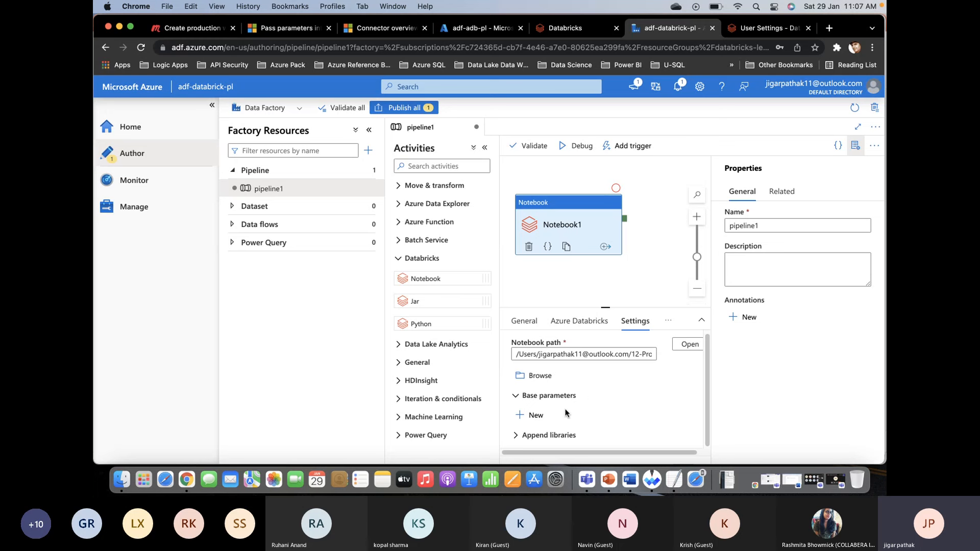
pyautogui.click(531, 417)
pyautogui.scroll(-2, 561, 423)
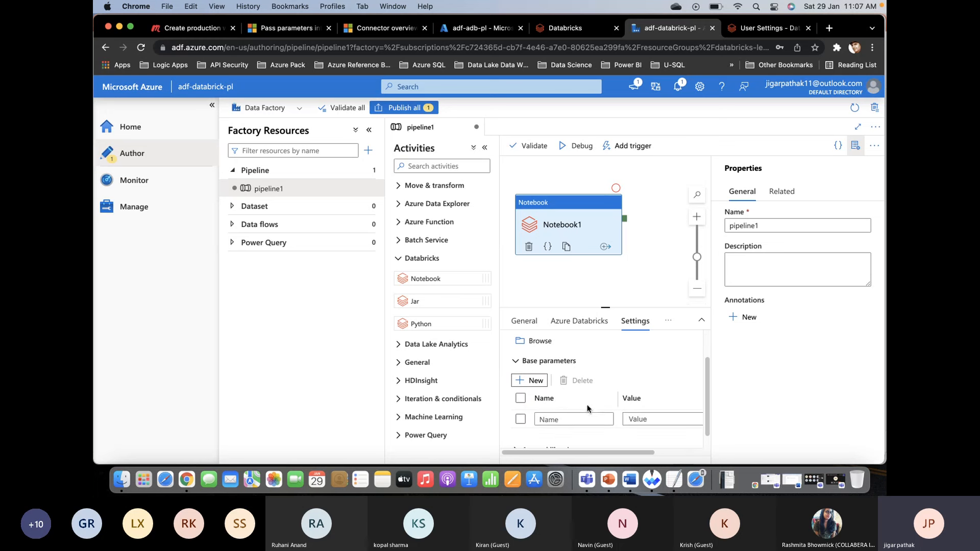
pyautogui.click(571, 416)
pyautogui.write('ranB')
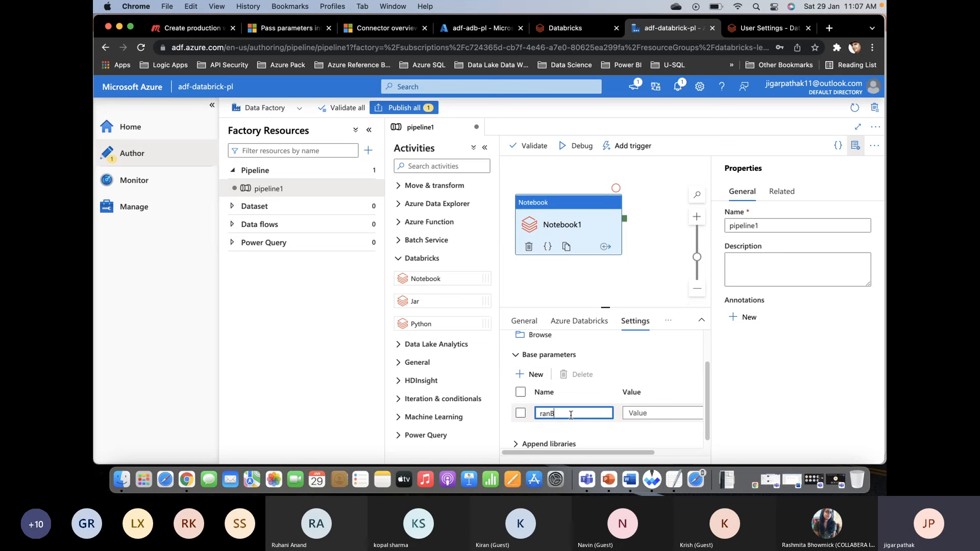
pyautogui.write('y')
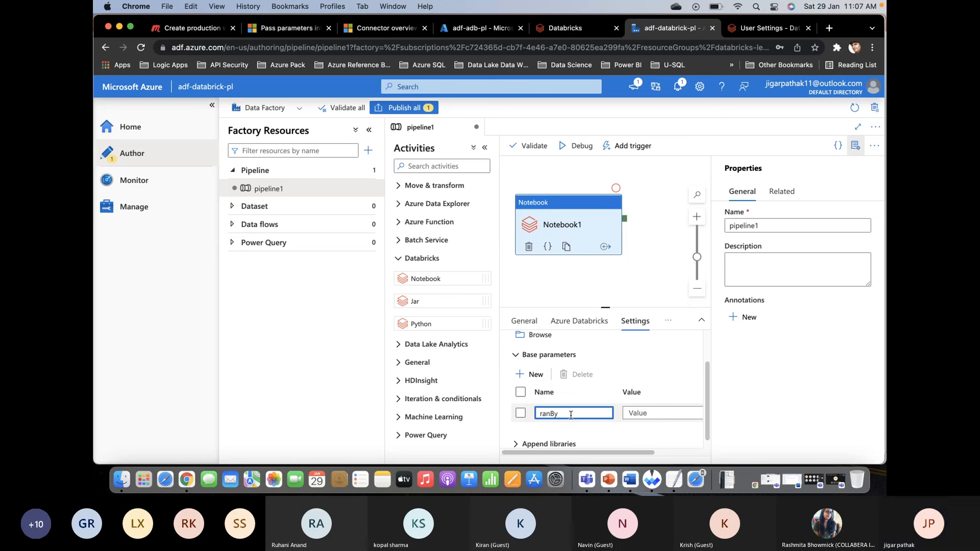
pyautogui.click(653, 413)
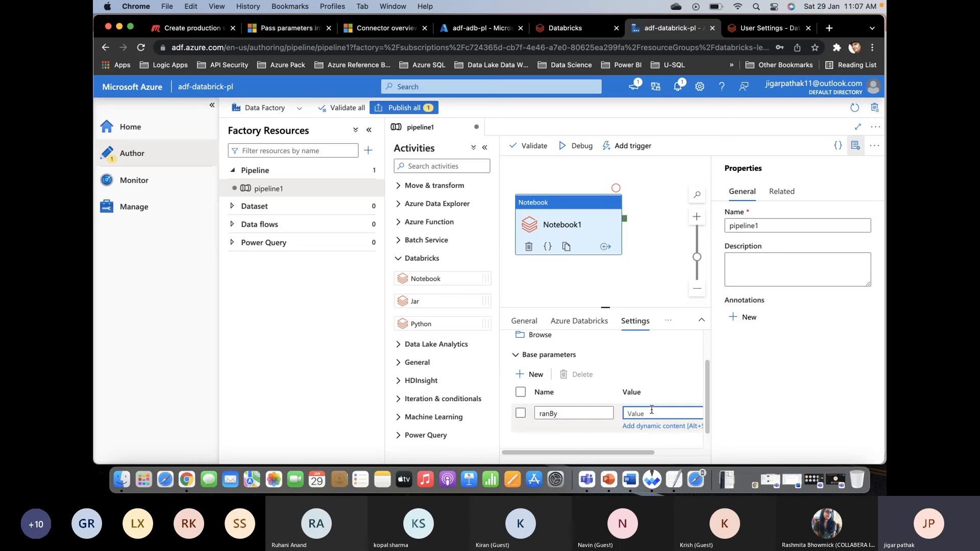
pyautogui.write('ADF')
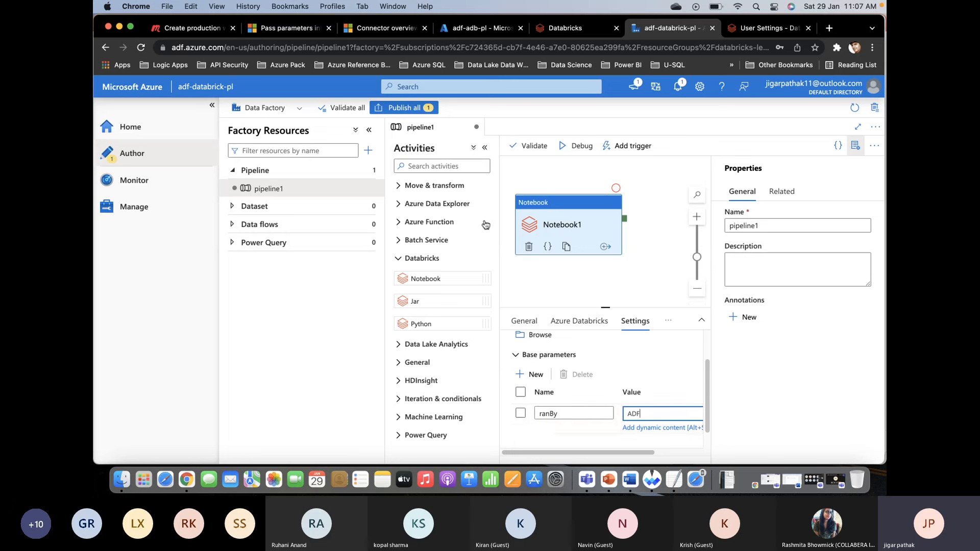
pyautogui.click(529, 278)
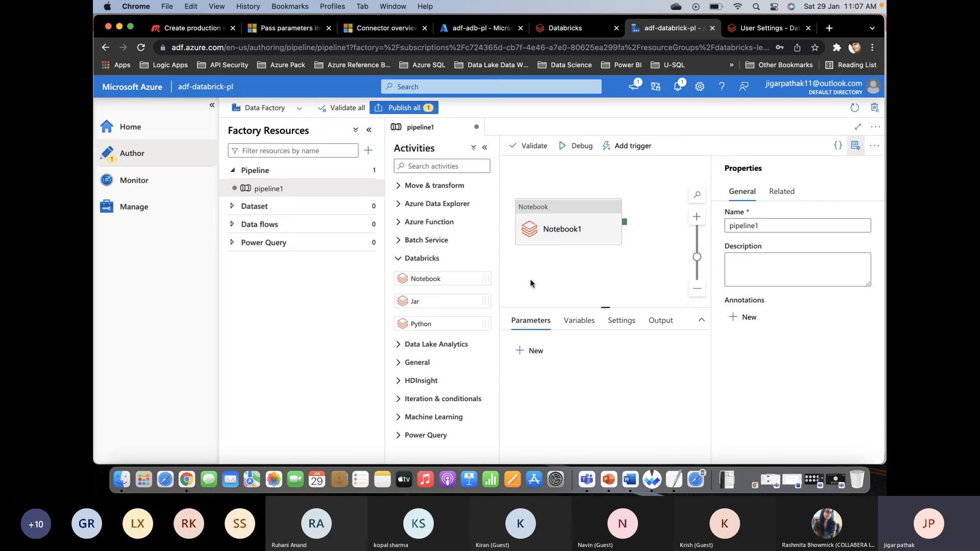
# - Publish the pending pipeline1 changes and trigger an on-demand run of the published pipeline
pyautogui.click(402, 108)
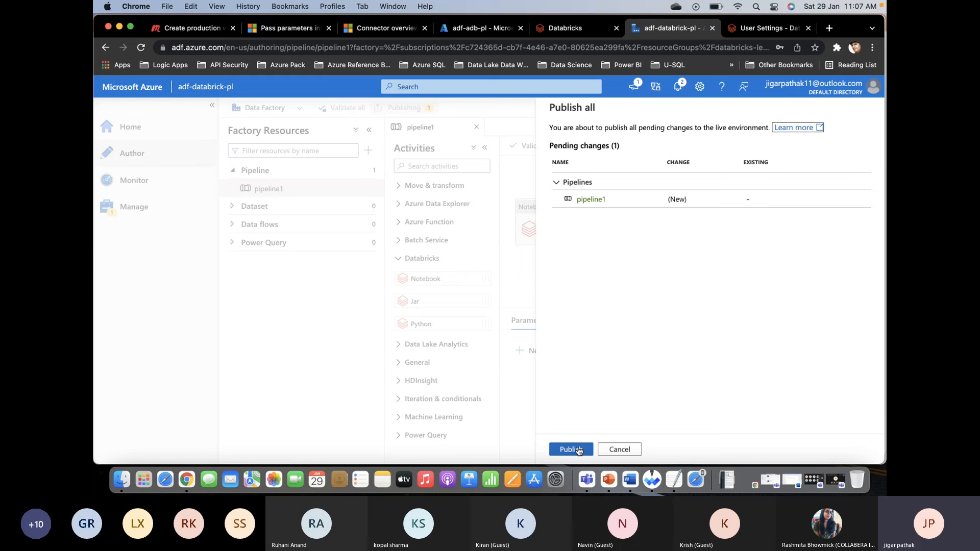
pyautogui.click(570, 449)
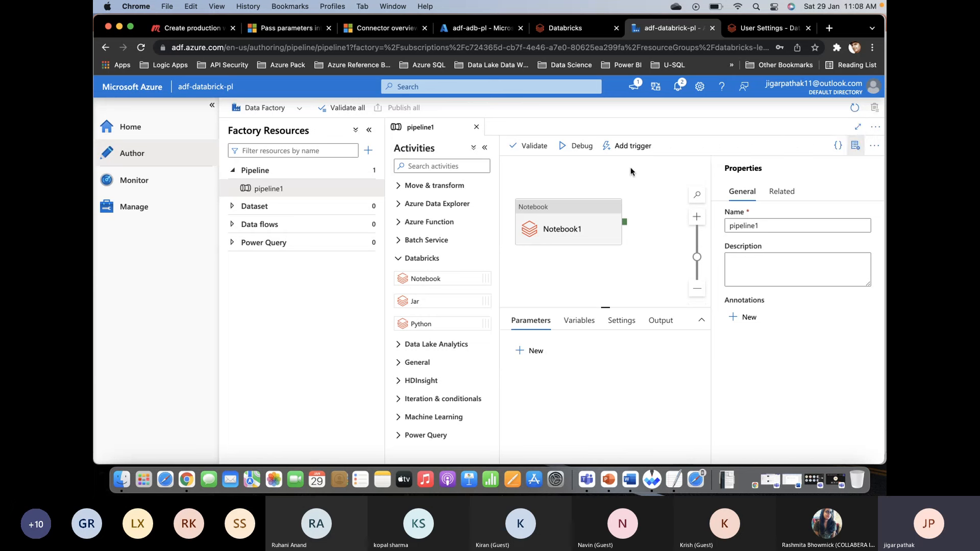
pyautogui.click(623, 148)
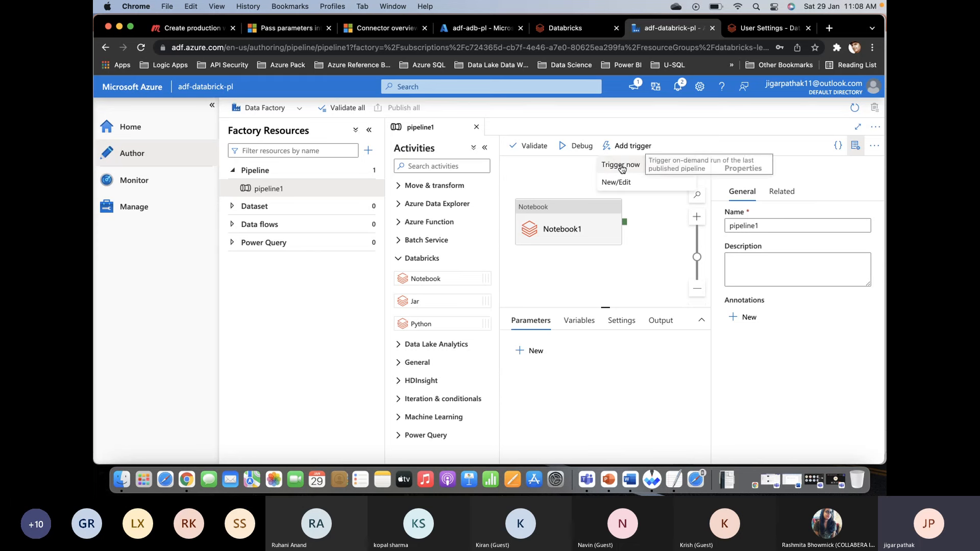
pyautogui.click(620, 169)
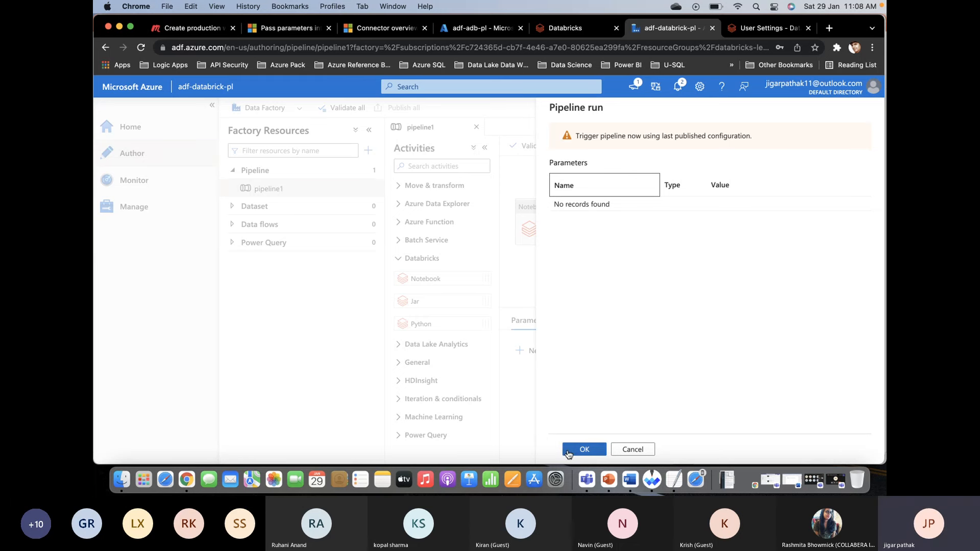
pyautogui.click(567, 449)
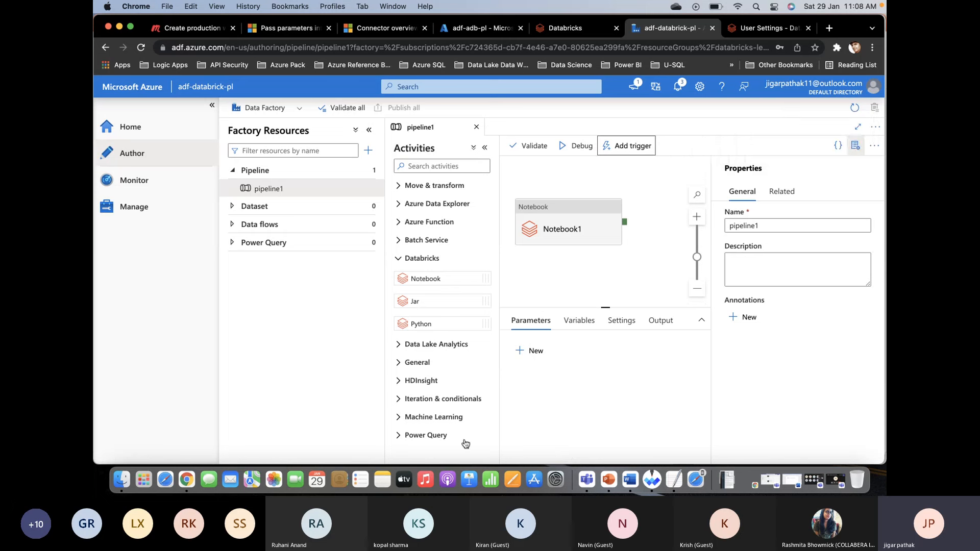
# - Open the pipeline runs monitor, refresh the list, and check the status of the triggered pipeline1 run
pyautogui.click(136, 186)
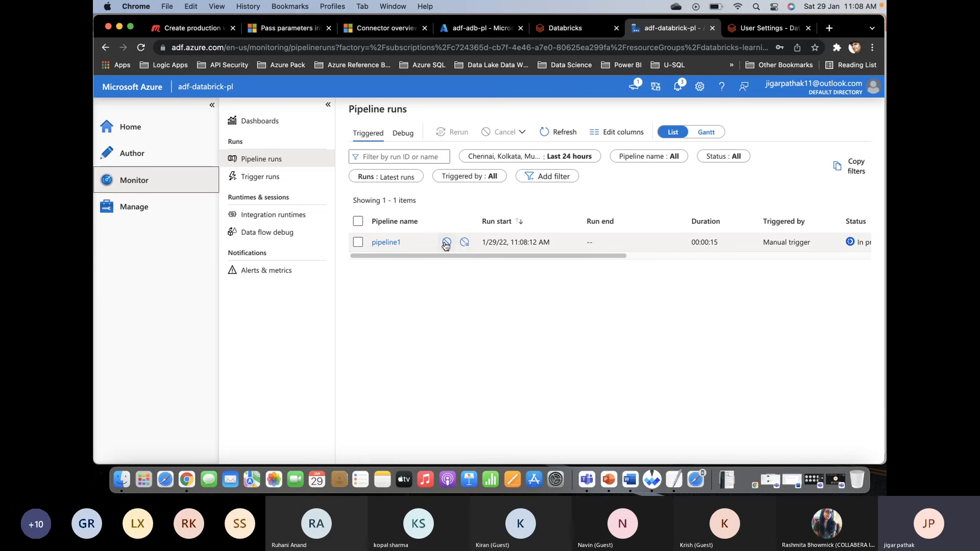
pyautogui.click(557, 131)
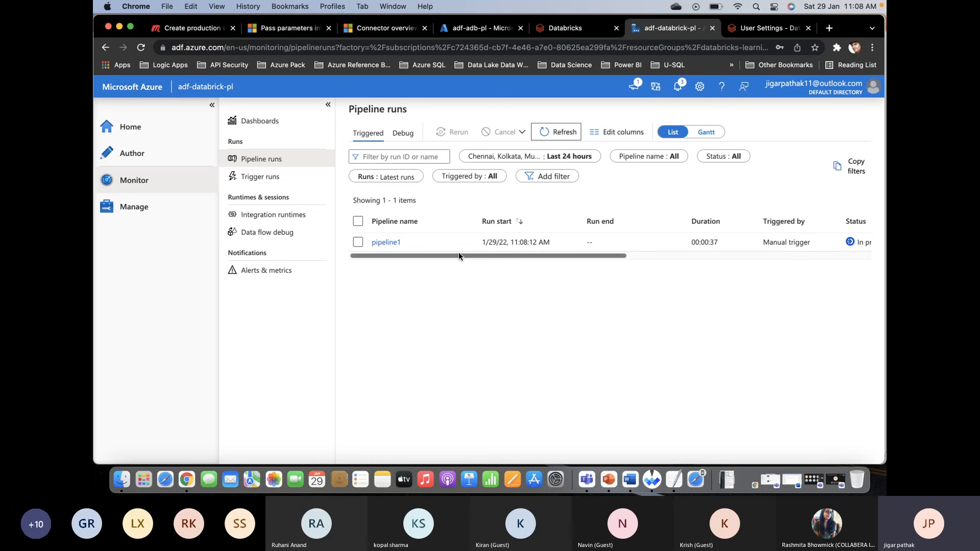
pyautogui.moveTo(448, 247)
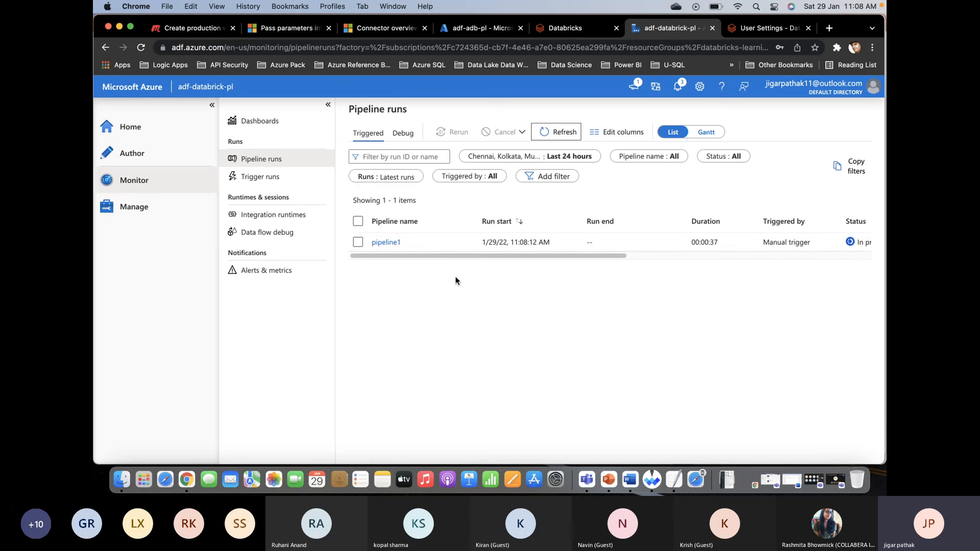
pyautogui.moveTo(468, 257)
pyautogui.mouseDown()
pyautogui.moveTo(611, 192)
pyautogui.moveTo(728, 160)
pyautogui.moveTo(462, 252)
pyautogui.mouseUp()
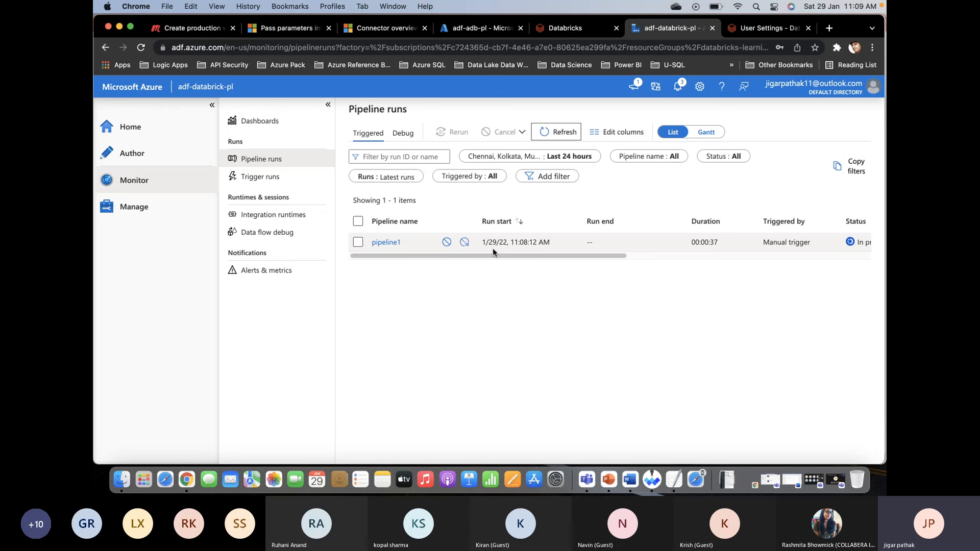
pyautogui.hscroll(2, 520, 242)
pyautogui.hscroll(10, 520, 243)
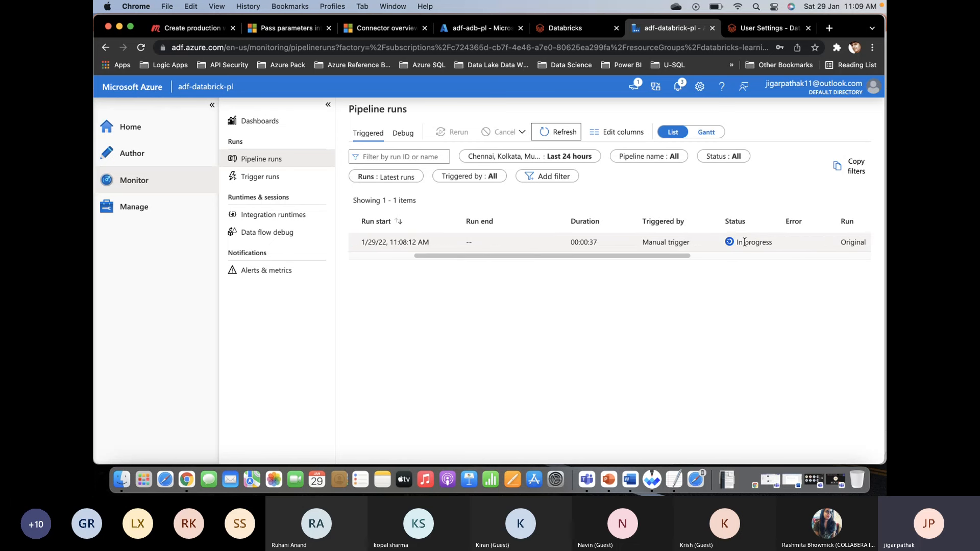
pyautogui.hscroll(-10, 744, 242)
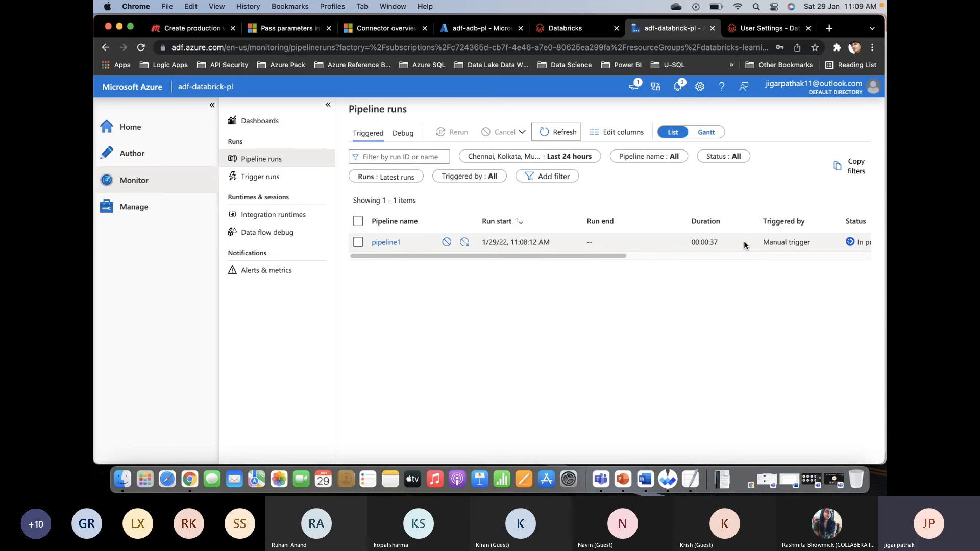
# - Refresh the pipeline runs again and open the error details of the pipeline1 run
pyautogui.click(560, 136)
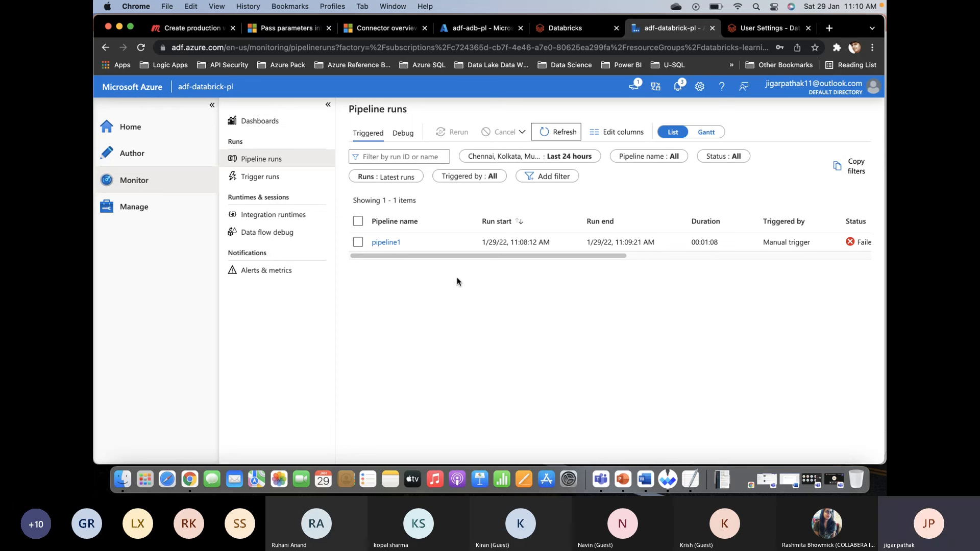
pyautogui.hscroll(4, 555, 246)
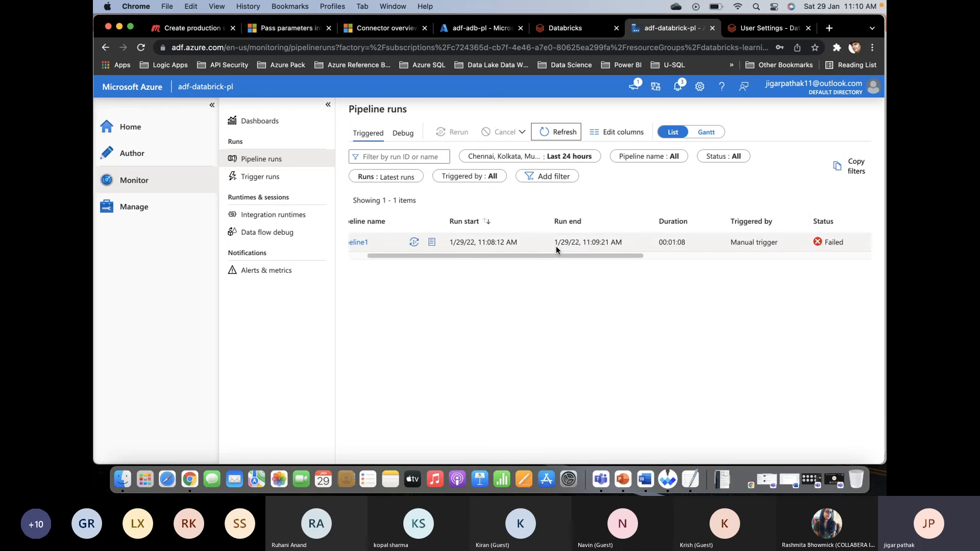
pyautogui.hscroll(2, 556, 246)
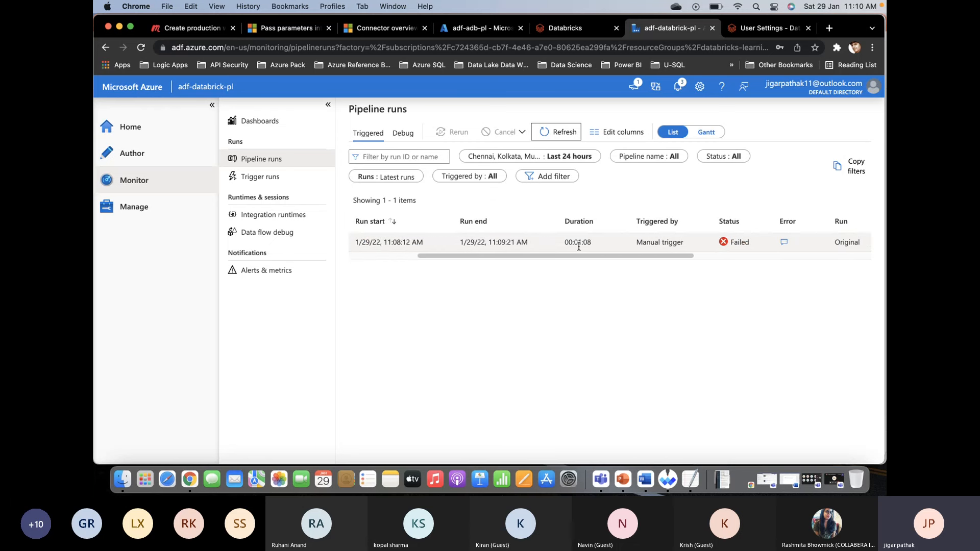
pyautogui.hscroll(-6, 589, 246)
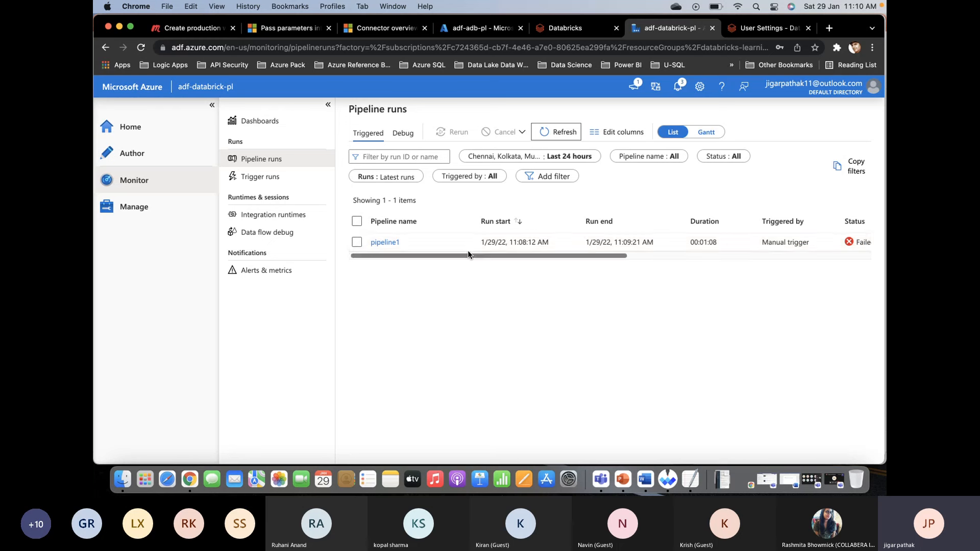
pyautogui.hscroll(3, 672, 247)
pyautogui.click(749, 243)
pyautogui.click(732, 241)
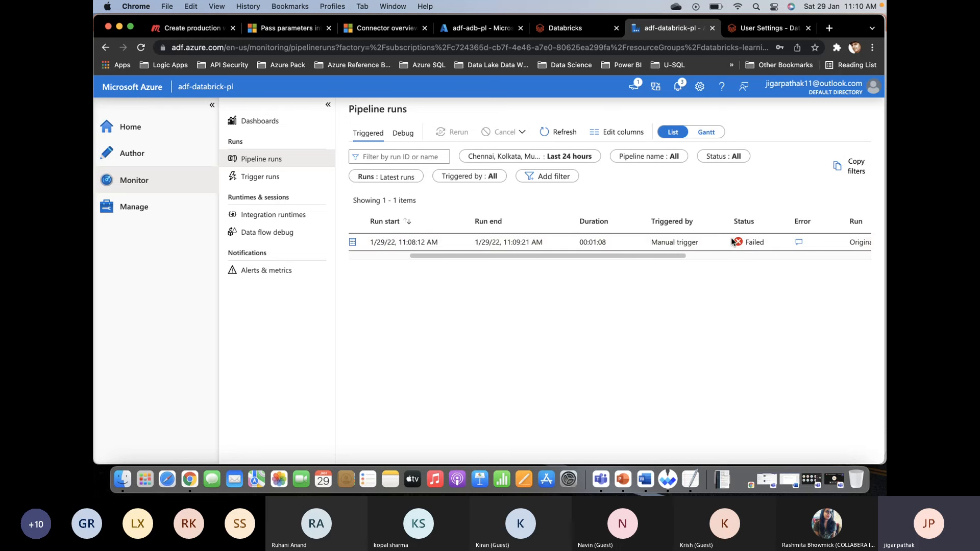
pyautogui.click(799, 243)
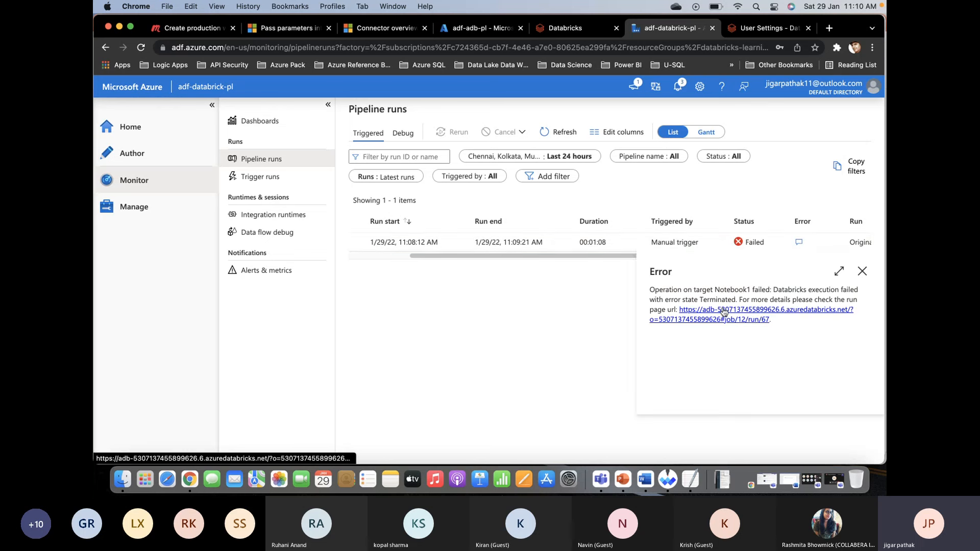
# - Open the Databricks job run linked in the error details and examine its notebook output, from the ranBy widget cells through the Exit Value section
pyautogui.click(768, 319)
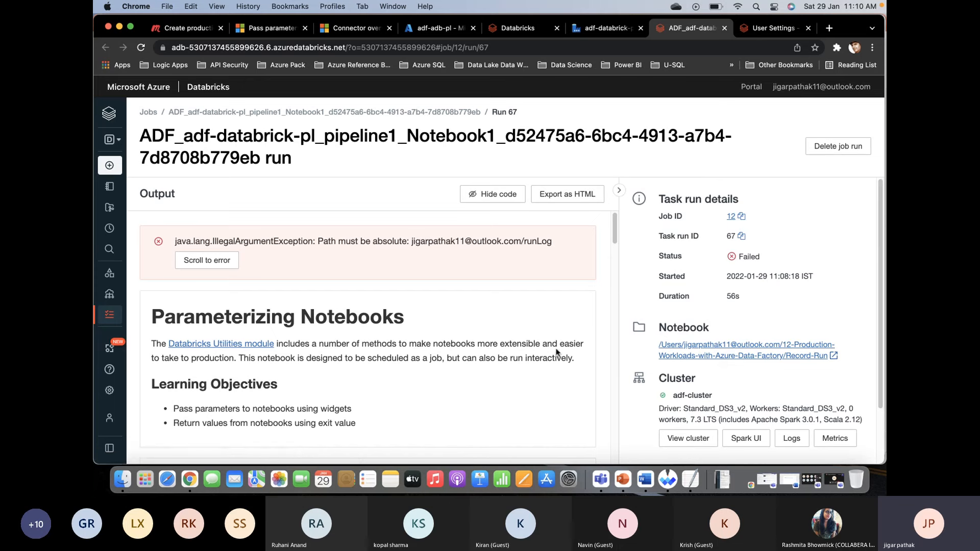
pyautogui.scroll(-3, 556, 352)
pyautogui.scroll(-3, 556, 352)
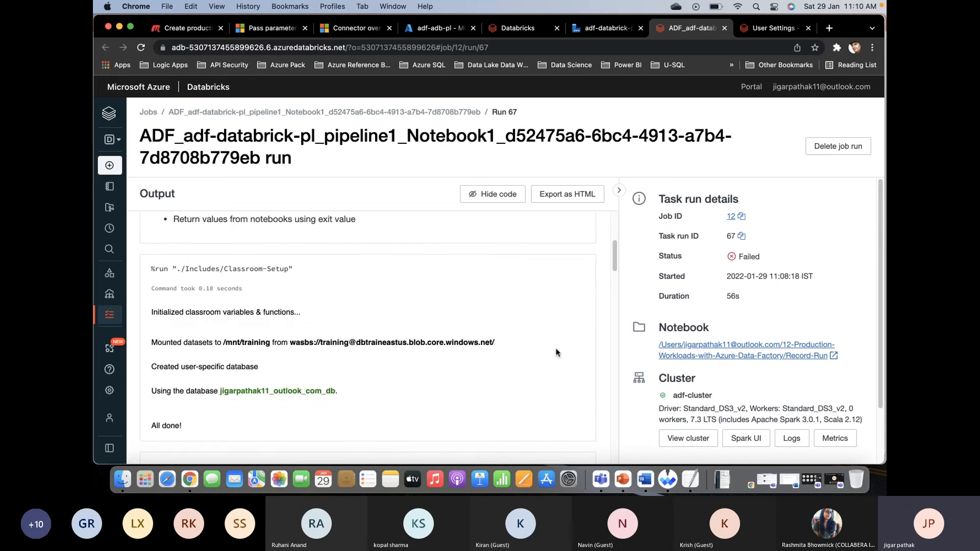
pyautogui.scroll(-10, 557, 353)
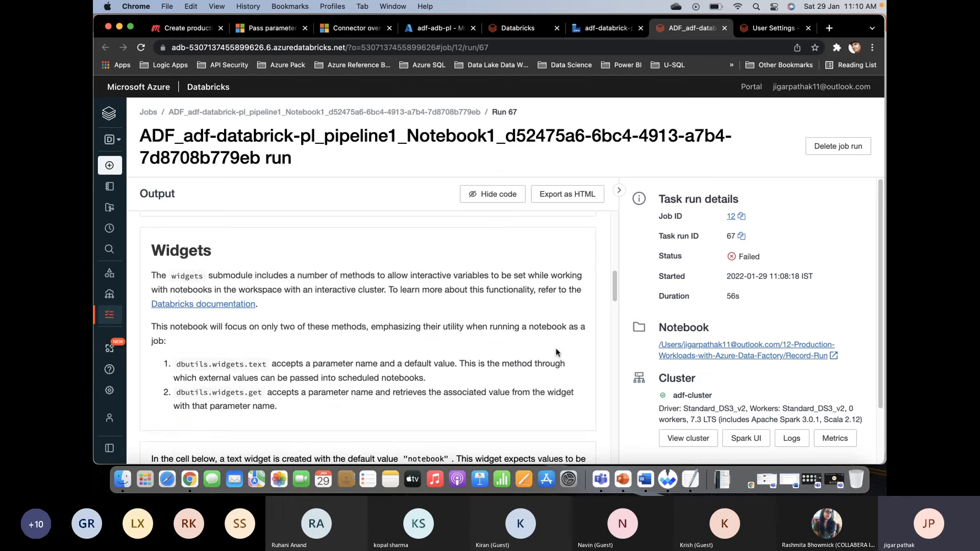
pyautogui.scroll(-4, 556, 352)
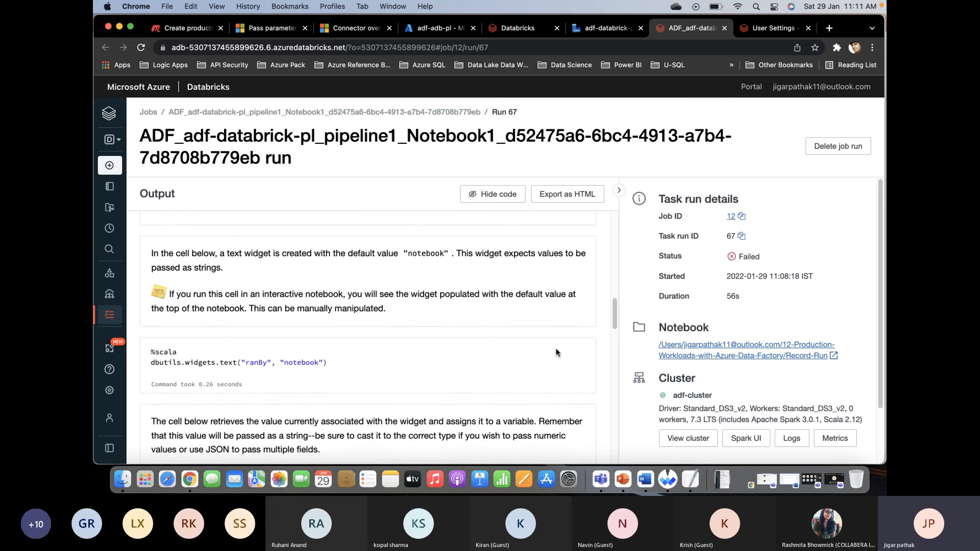
pyautogui.scroll(-4, 556, 352)
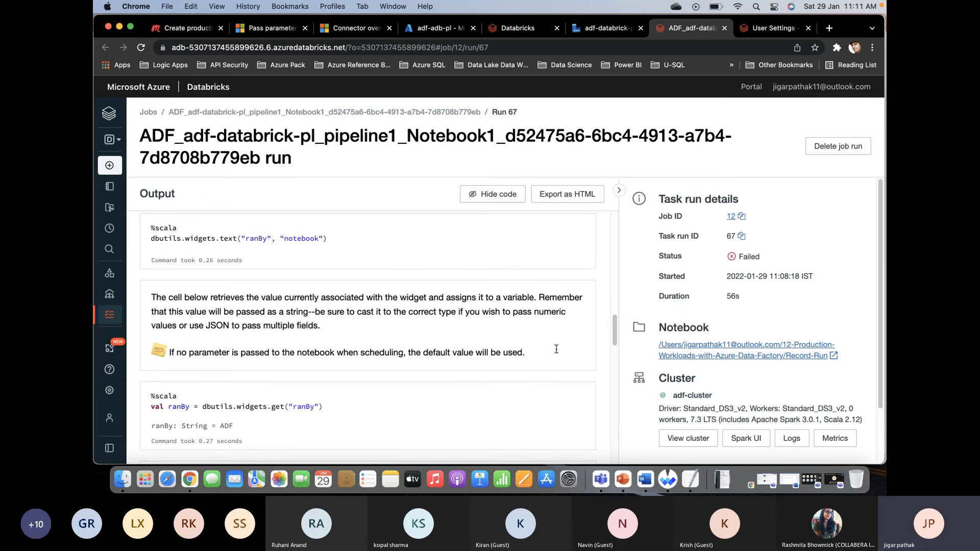
pyautogui.scroll(-3, 556, 349)
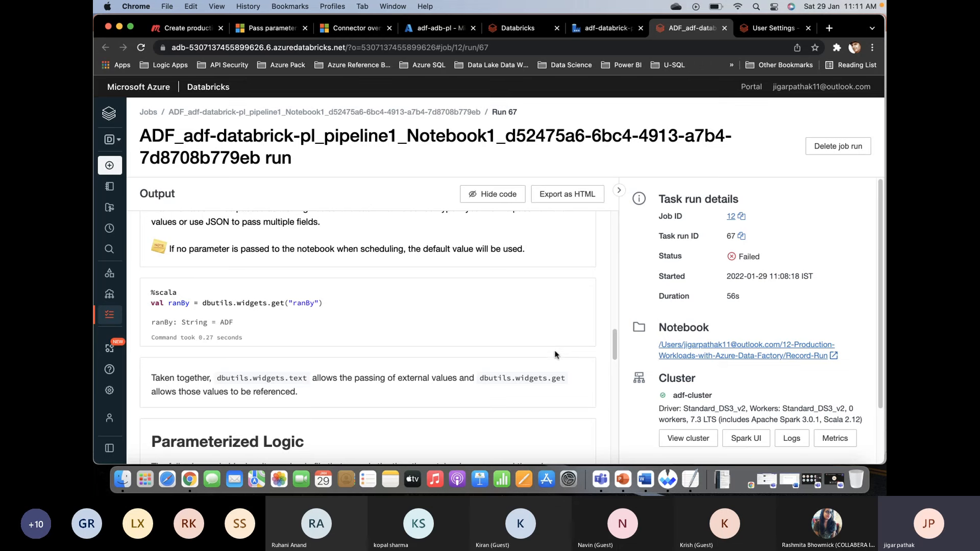
pyautogui.scroll(-1, 556, 352)
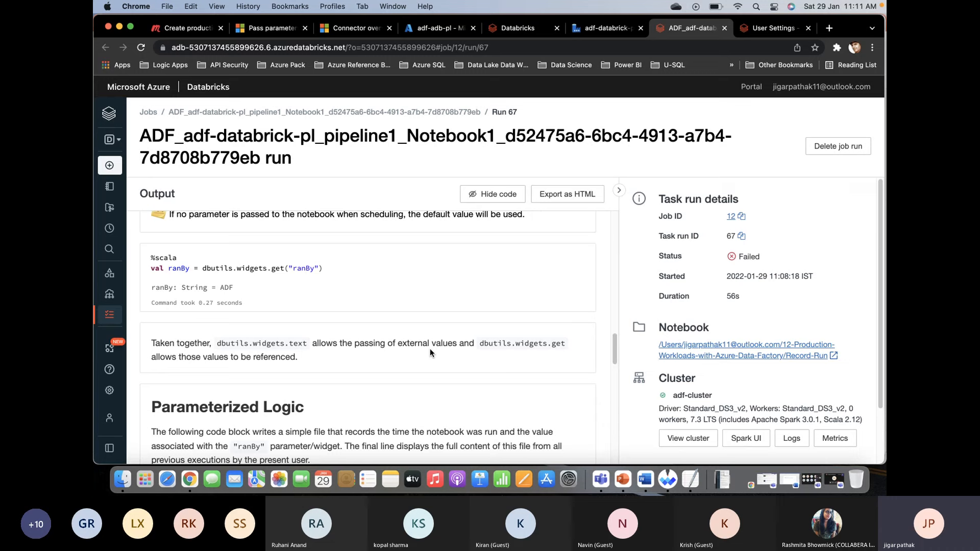
pyautogui.scroll(-4, 430, 349)
pyautogui.scroll(-6, 430, 351)
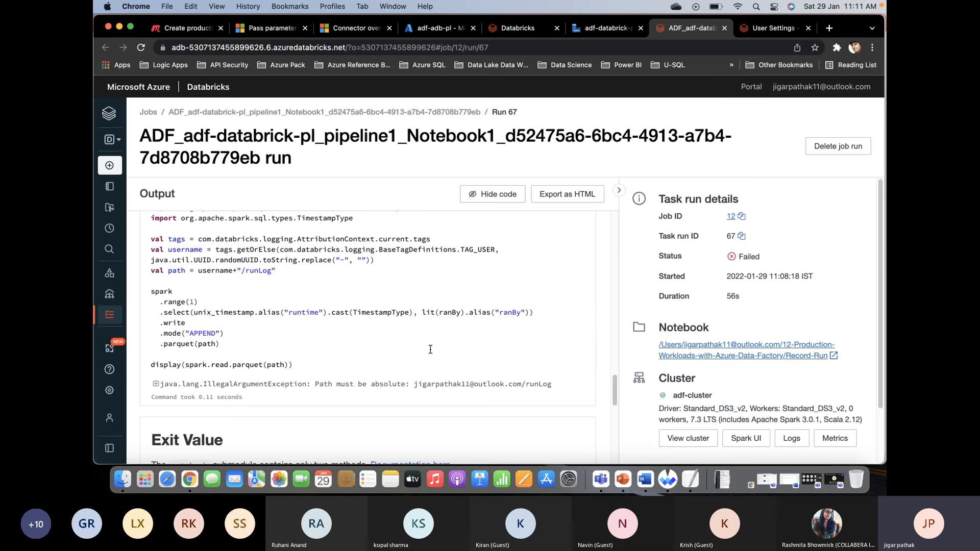
pyautogui.scroll(-7, 430, 350)
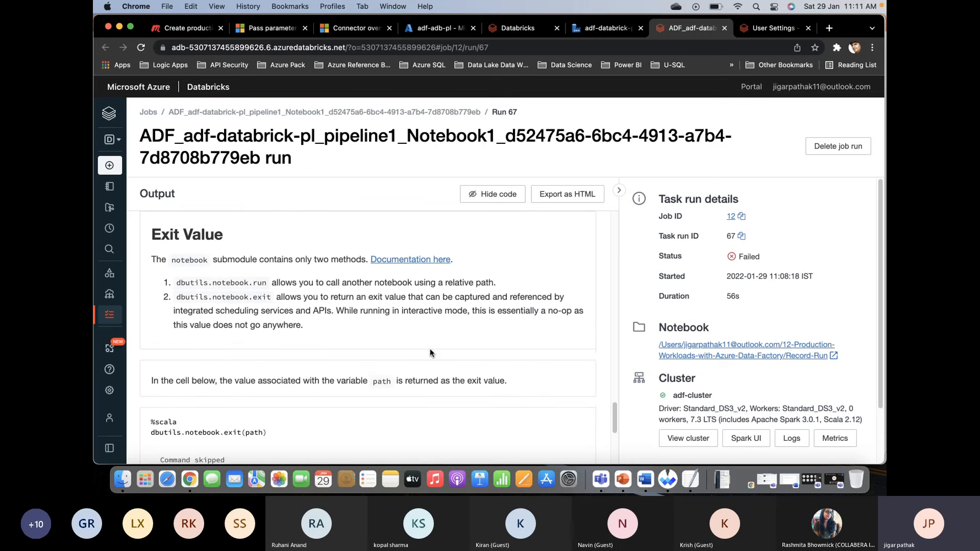
# - Return to the Data Factory pipeline runs monitor, dismiss the error details and review the pipeline1 run entry
pyautogui.click(606, 28)
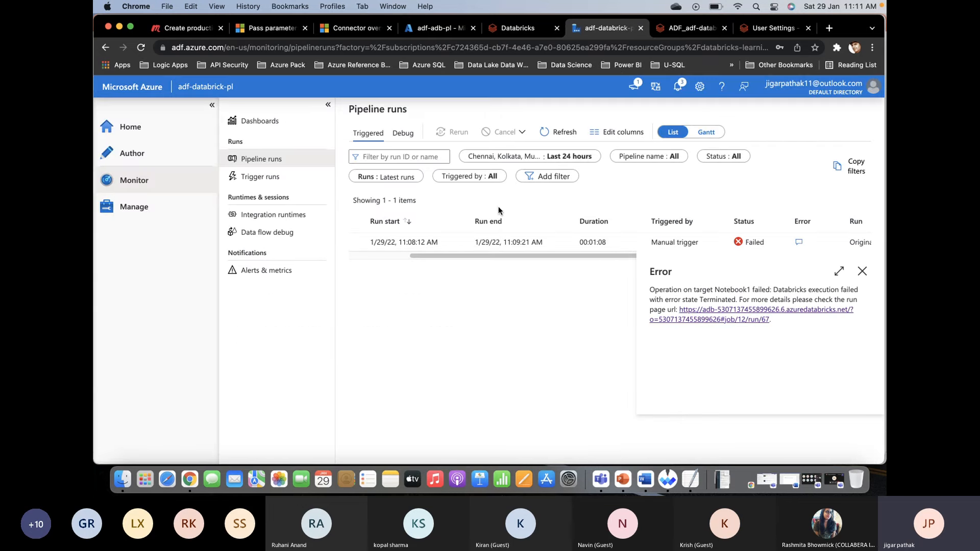
pyautogui.click(521, 284)
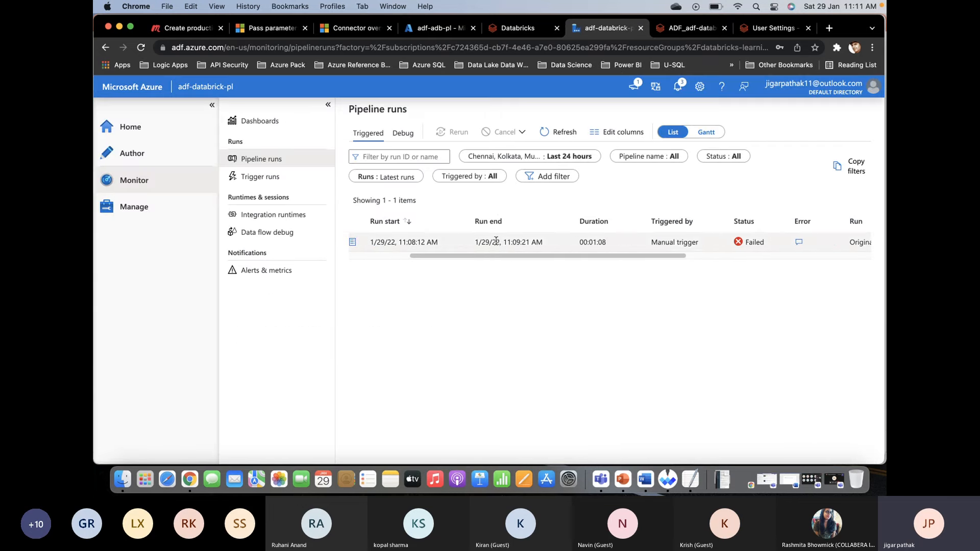
pyautogui.hscroll(-4, 496, 241)
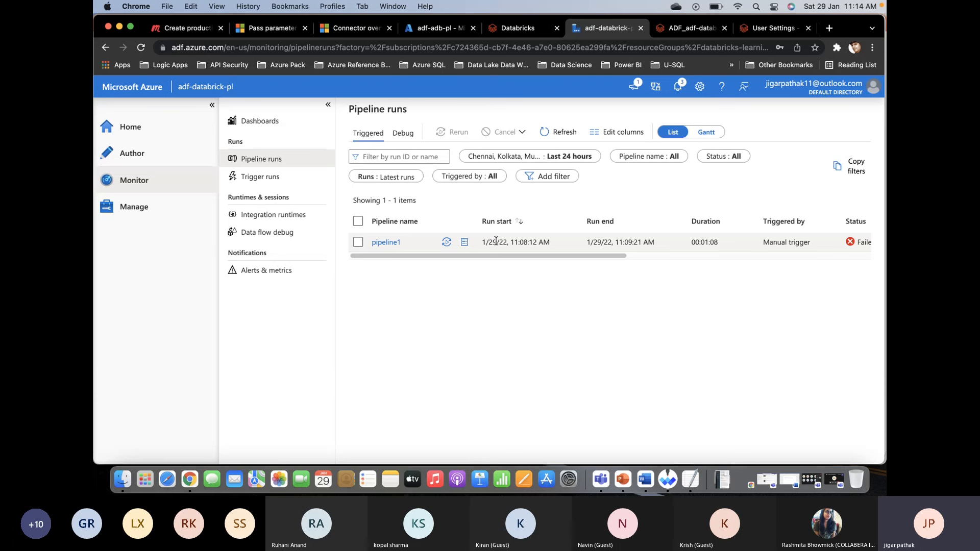
# - Switch to the Microsoft Teams meeting window and stop sharing the screen
pyautogui.press('super+Tab')
pyautogui.press('super+Tab')
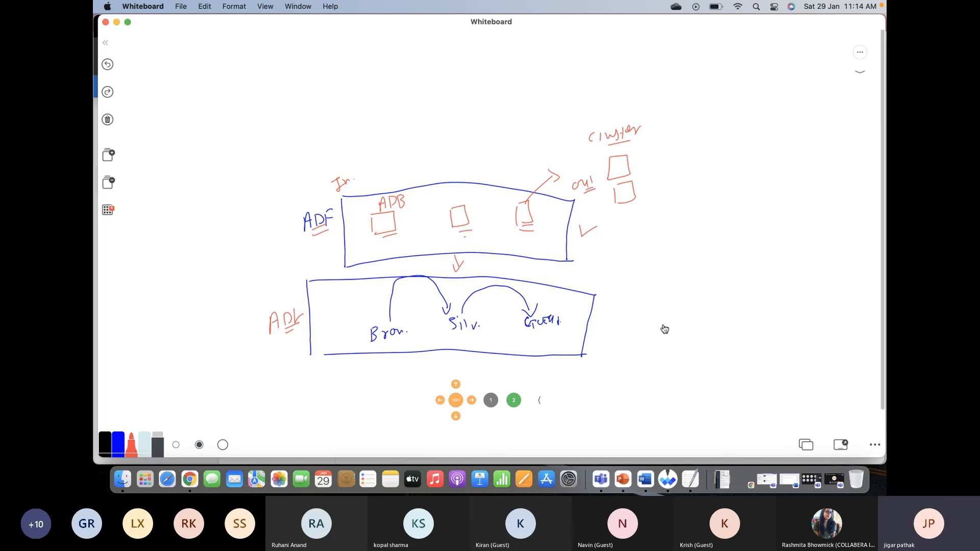
pyautogui.press('super+Tab')
pyautogui.press('super+Tab')
pyautogui.press('super+Tab')
pyautogui.press('super+Tab')
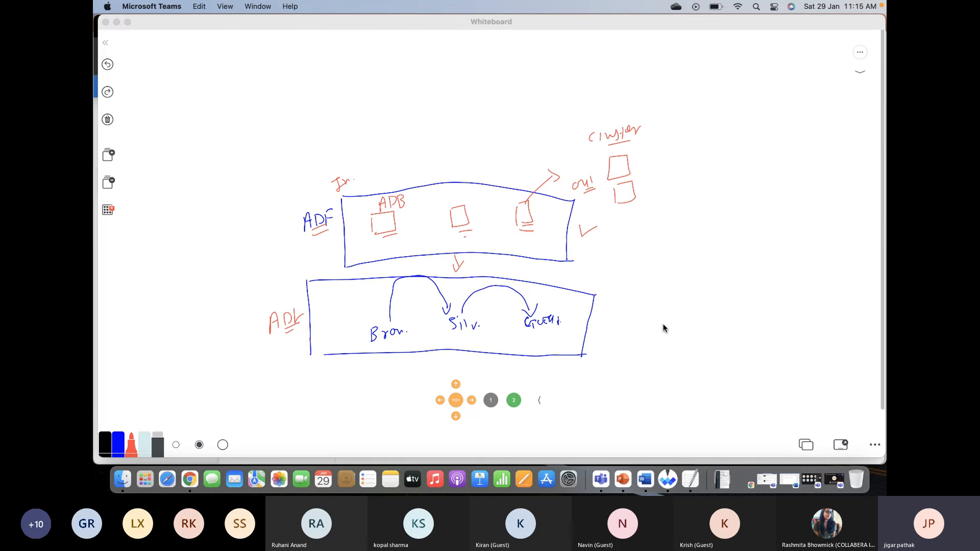
pyautogui.click(808, 472)
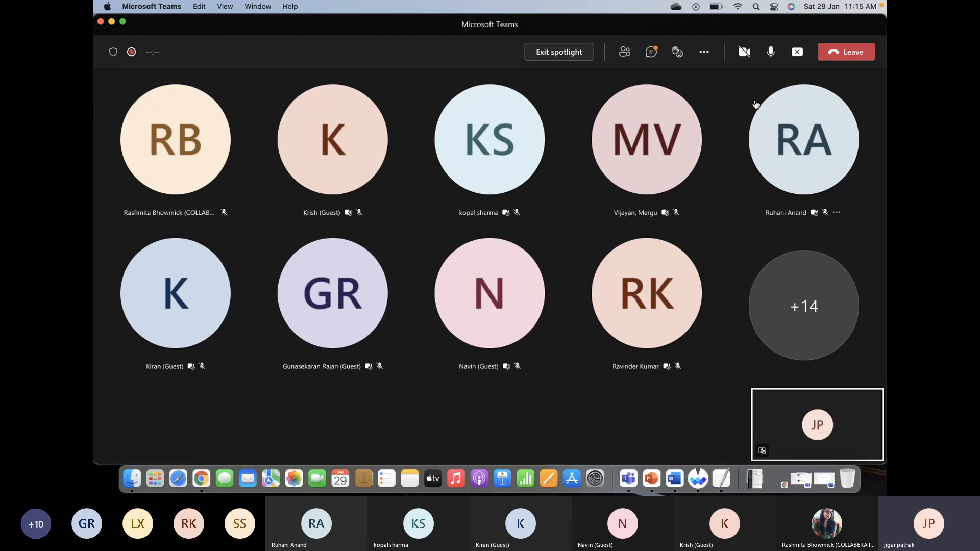
pyautogui.click(797, 52)
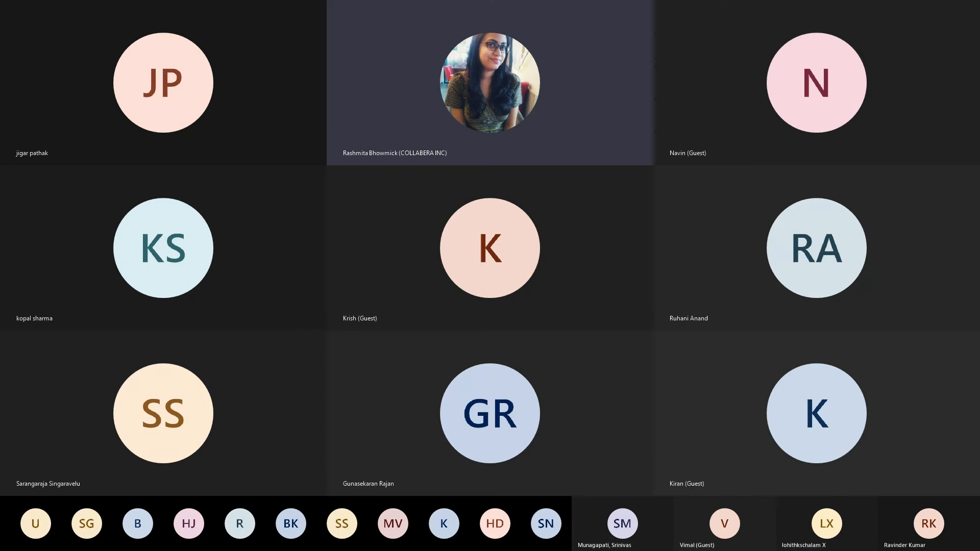